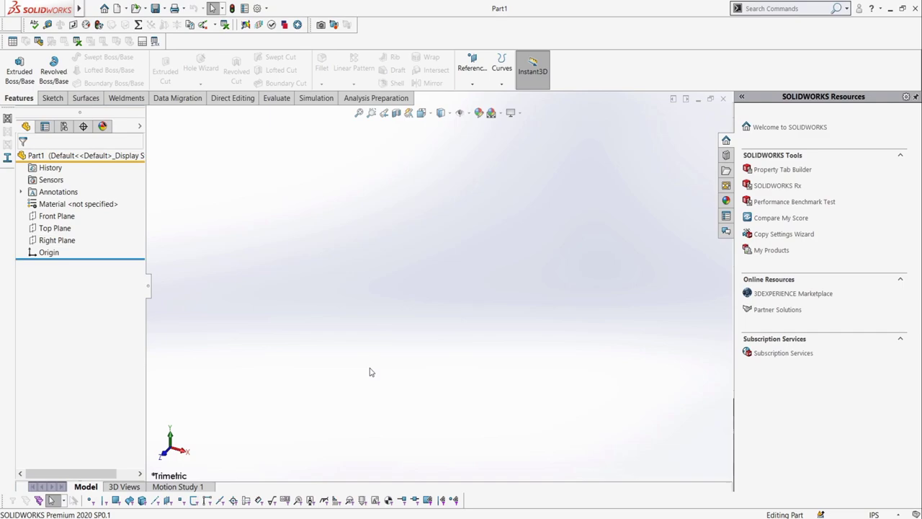
# Start a sketch on the Top Plane and draw a circle about 3.03 in in diameter centred on the origin
pyautogui.click(52, 98)
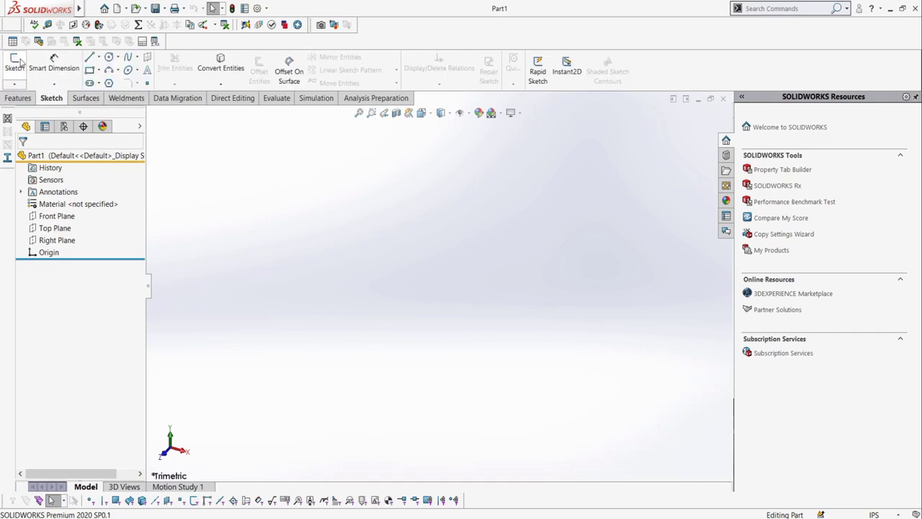
pyautogui.click(18, 62)
pyautogui.click(339, 291)
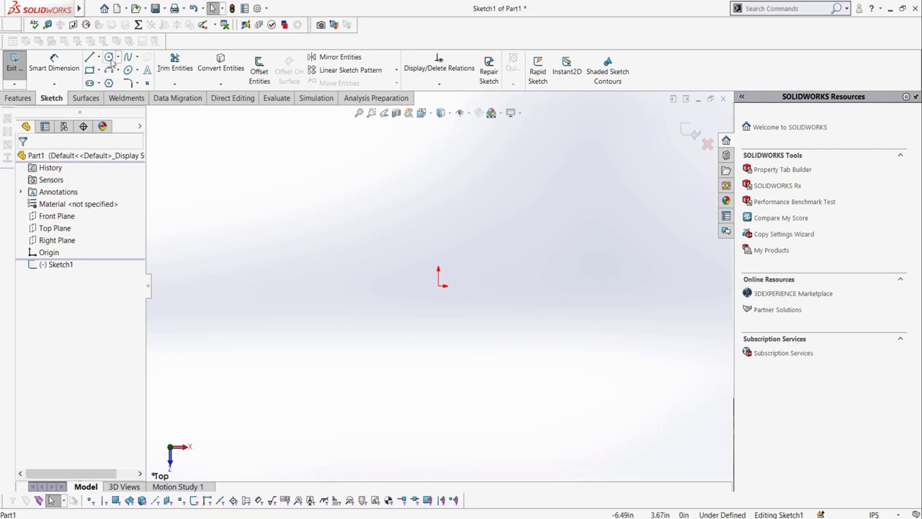
pyautogui.click(109, 57)
pyautogui.click(438, 286)
pyautogui.click(371, 286)
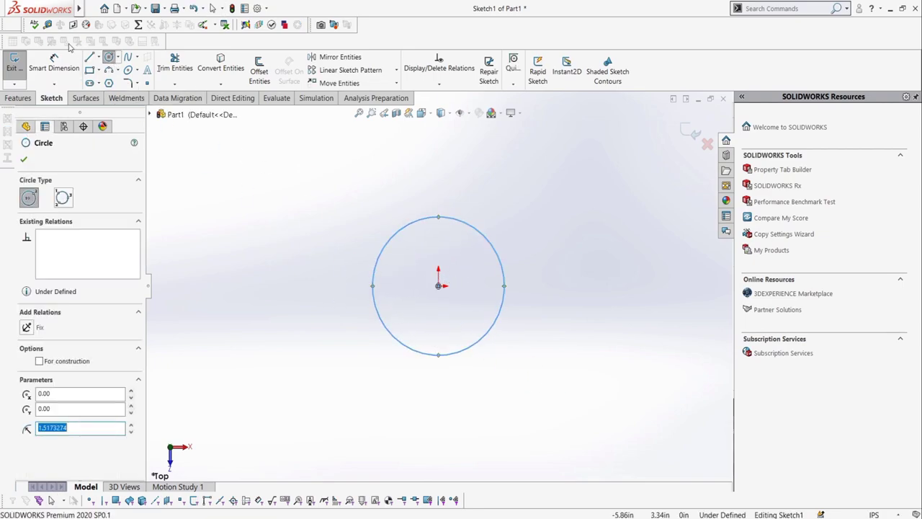
# Dimension the circle's diameter to 10 in and exit the sketch
pyautogui.click(54, 60)
pyautogui.click(409, 227)
pyautogui.click(430, 252)
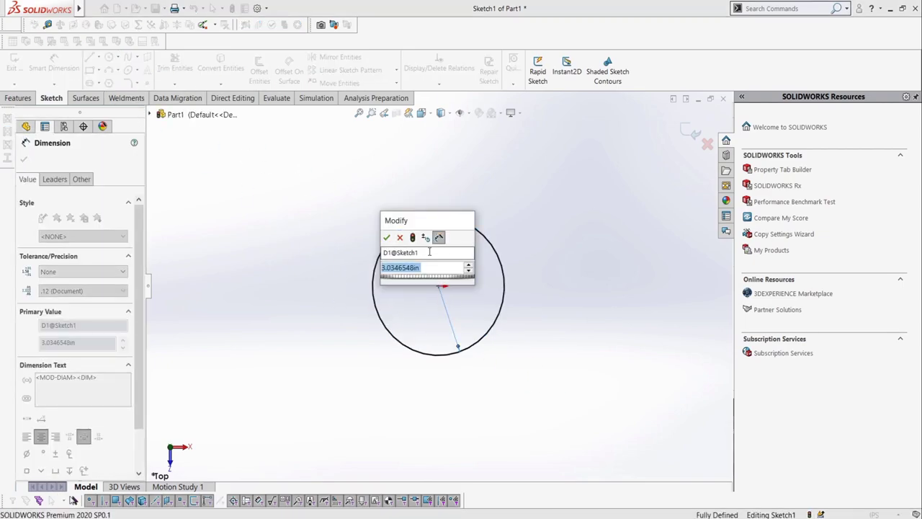
pyautogui.write('10')
pyautogui.press('Return')
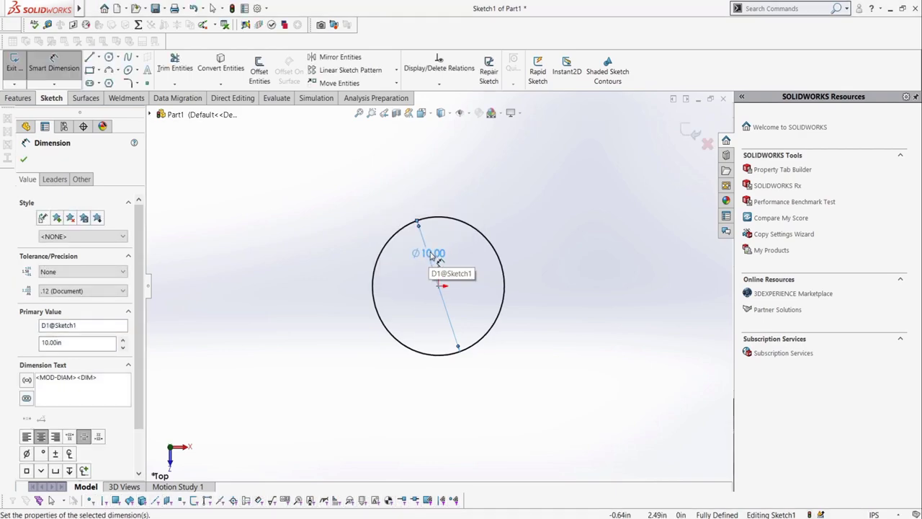
pyautogui.click(12, 65)
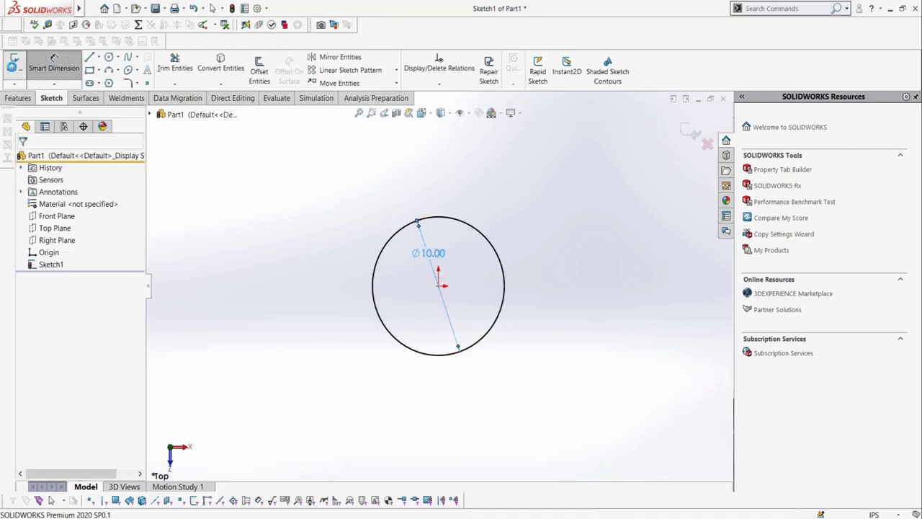
# Start a Helix and Spiral curve based on the 10 in circle
pyautogui.click(18, 98)
pyautogui.click(495, 86)
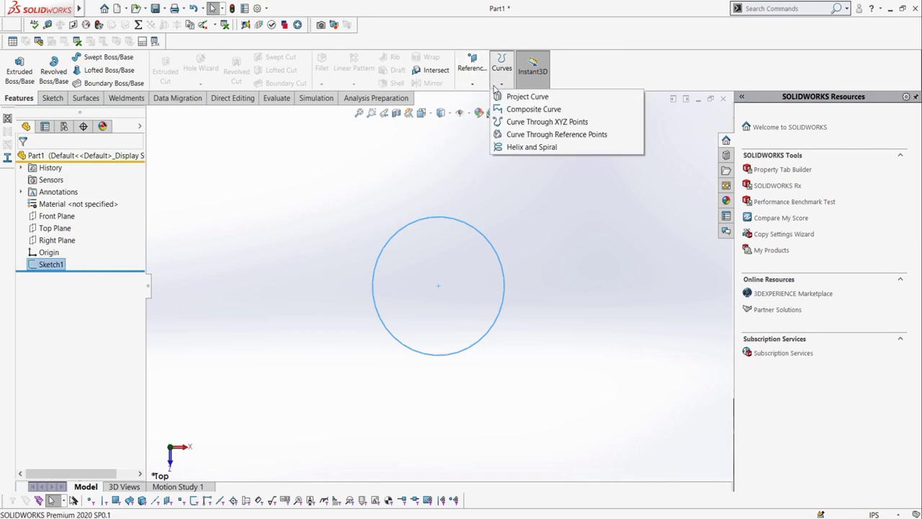
pyautogui.click(447, 171)
pyautogui.click(502, 85)
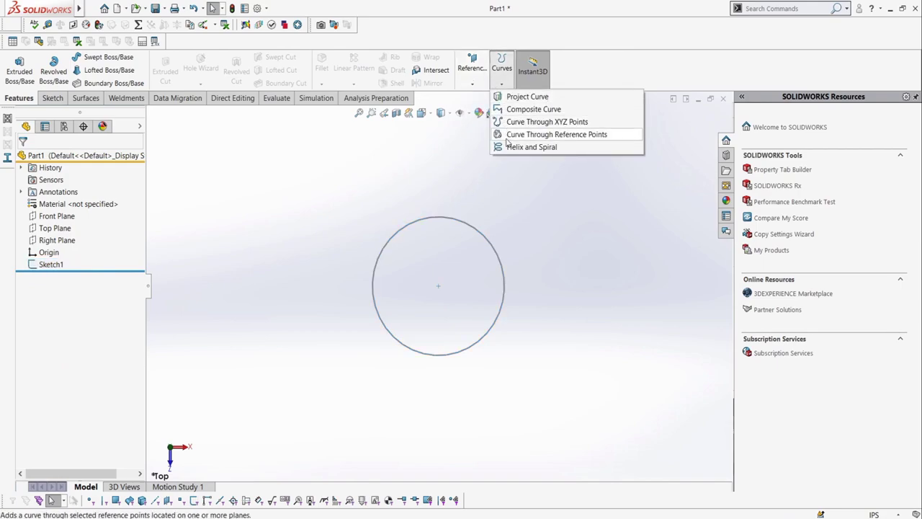
pyautogui.click(507, 147)
pyautogui.click(459, 221)
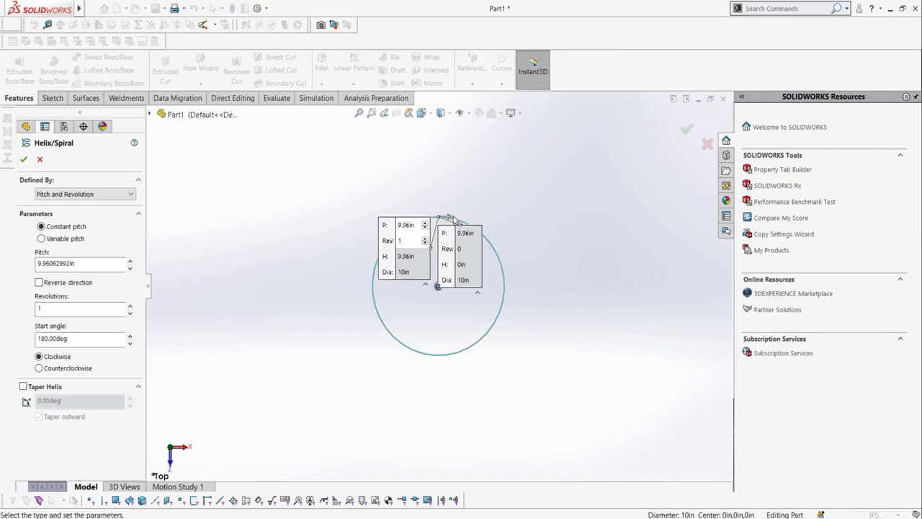
pyautogui.moveTo(459, 221); pyautogui.dragTo(468, 249, button='middle')
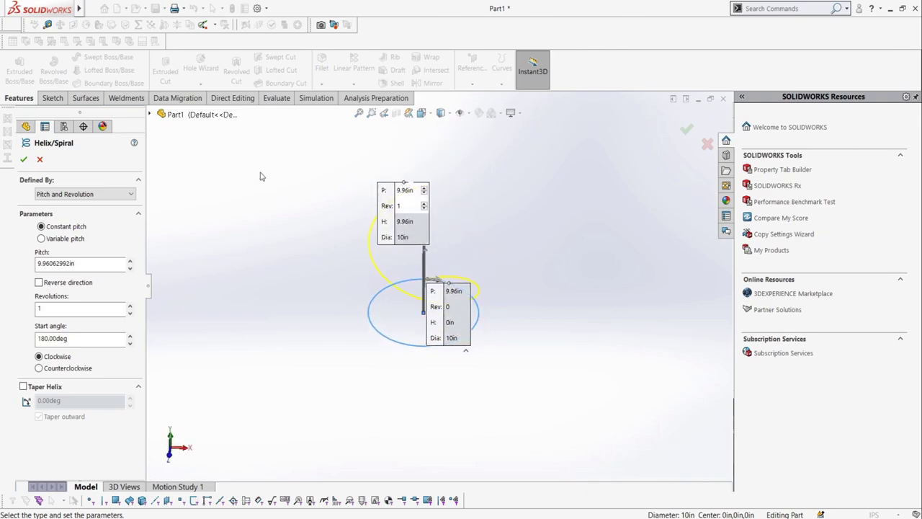
# Try defining the curve as a Spiral
pyautogui.click(128, 194)
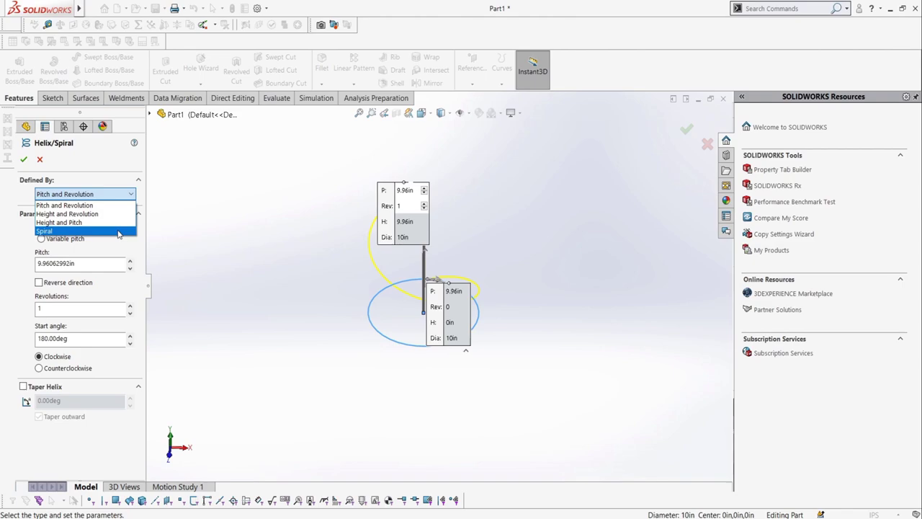
pyautogui.click(118, 231)
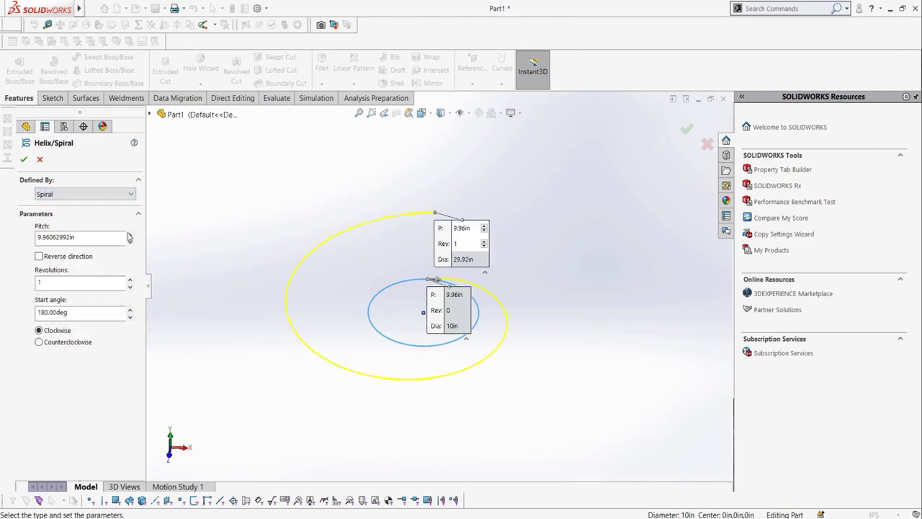
pyautogui.moveTo(339, 311); pyautogui.dragTo(334, 338, button='middle')
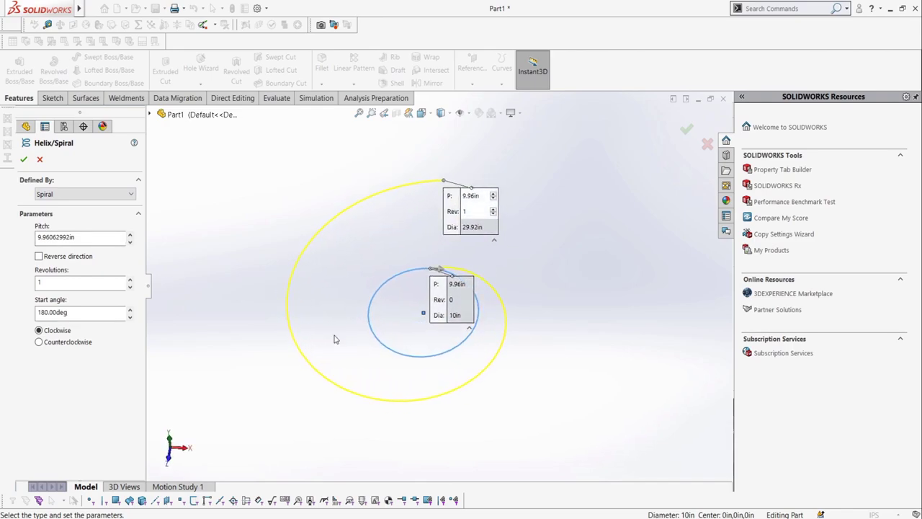
# Define the helix by Height and Revolution, try variable pitch, and return to constant pitch
pyautogui.click(128, 196)
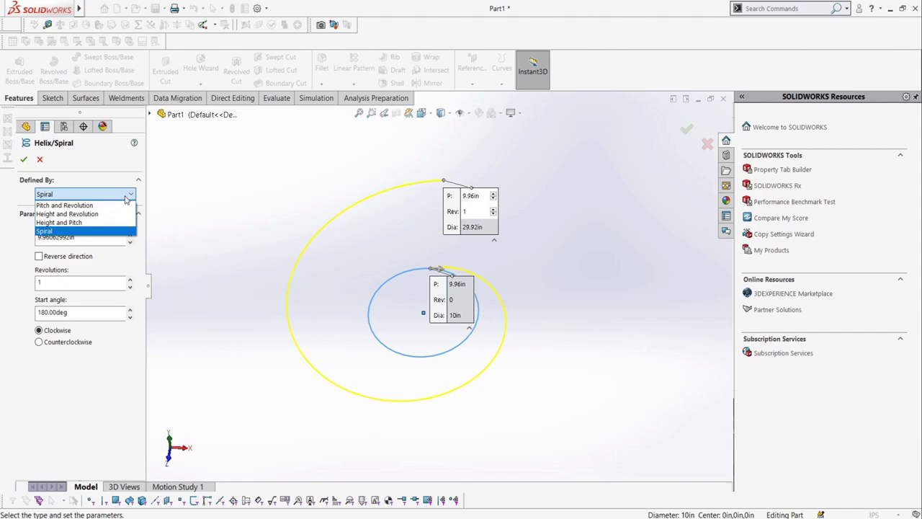
pyautogui.click(124, 214)
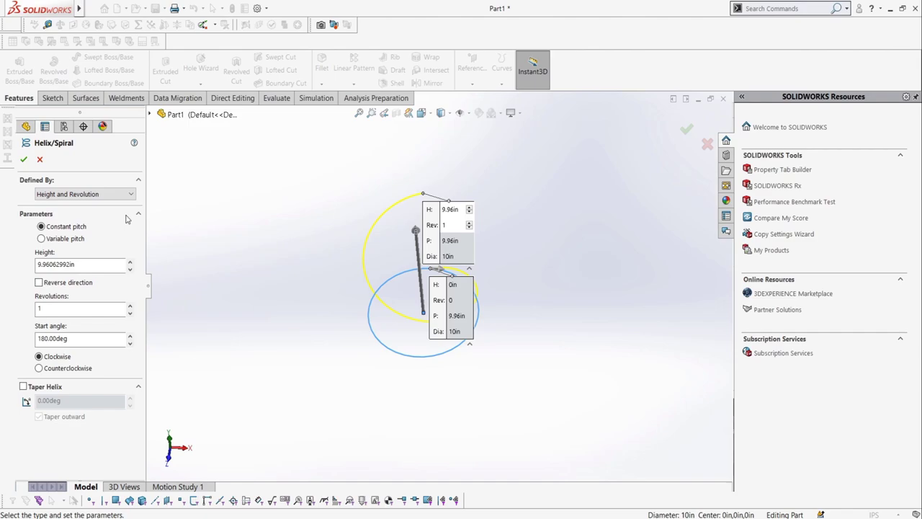
pyautogui.click(47, 241)
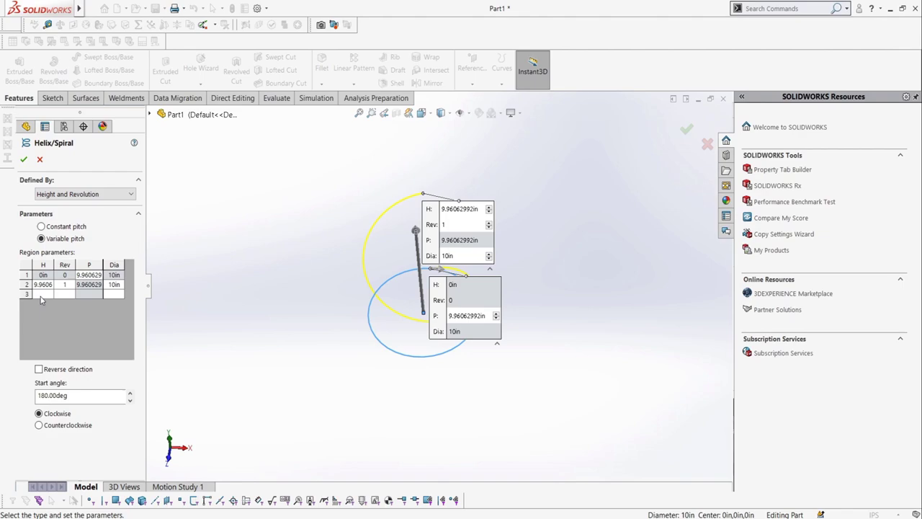
pyautogui.click(47, 229)
# Set the helix height to 10 in and the number of revolutions to 5
pyautogui.click(81, 265)
pyautogui.moveTo(76, 265); pyautogui.dragTo(40, 267)
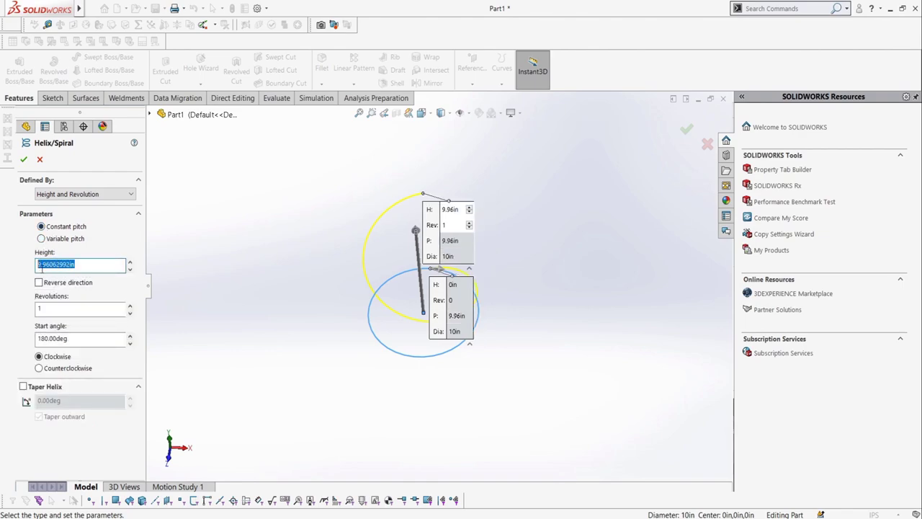
pyautogui.write('10')
pyautogui.press('Return')
pyautogui.click(59, 307)
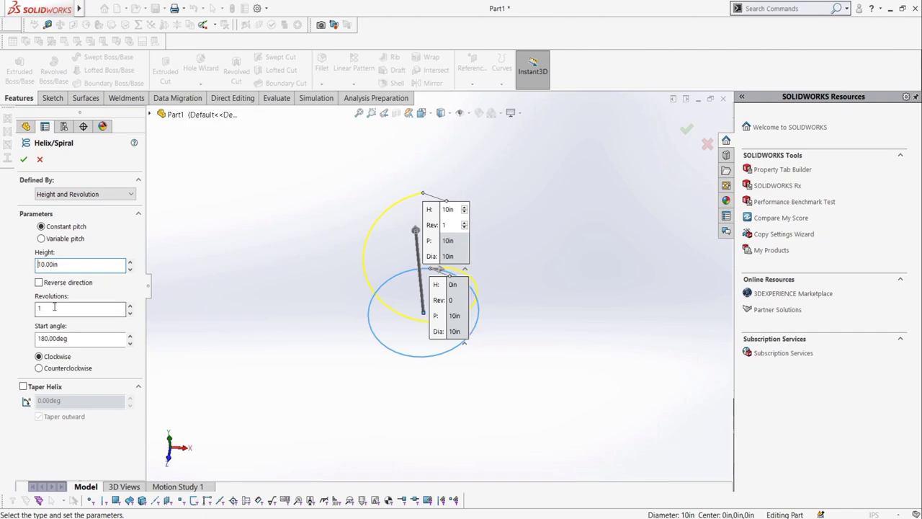
pyautogui.moveTo(59, 307); pyautogui.dragTo(28, 309)
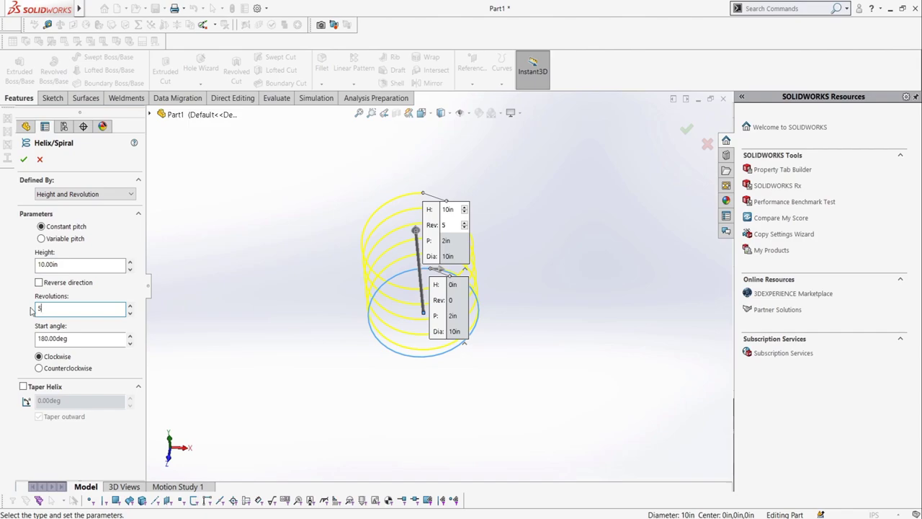
# Try the counterclockwise and reverse direction options on the helix, restoring the original setting after each
pyautogui.click(39, 368)
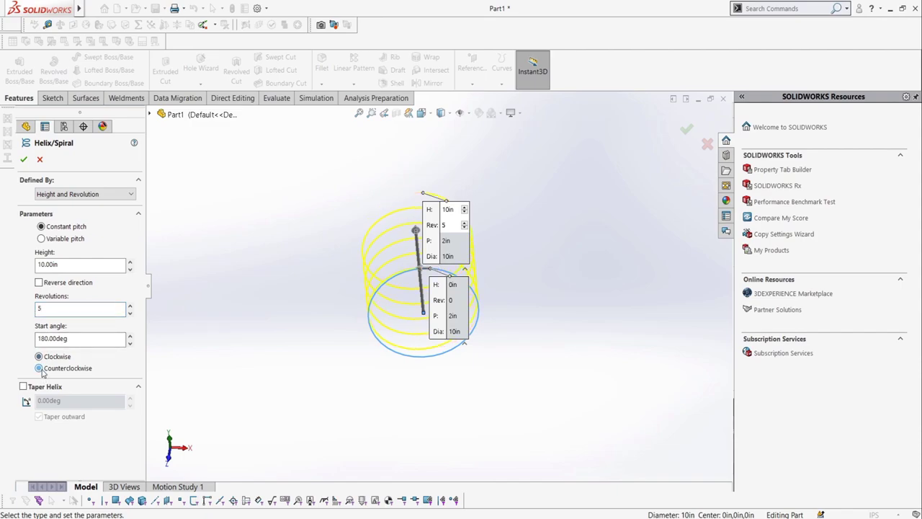
pyautogui.click(40, 357)
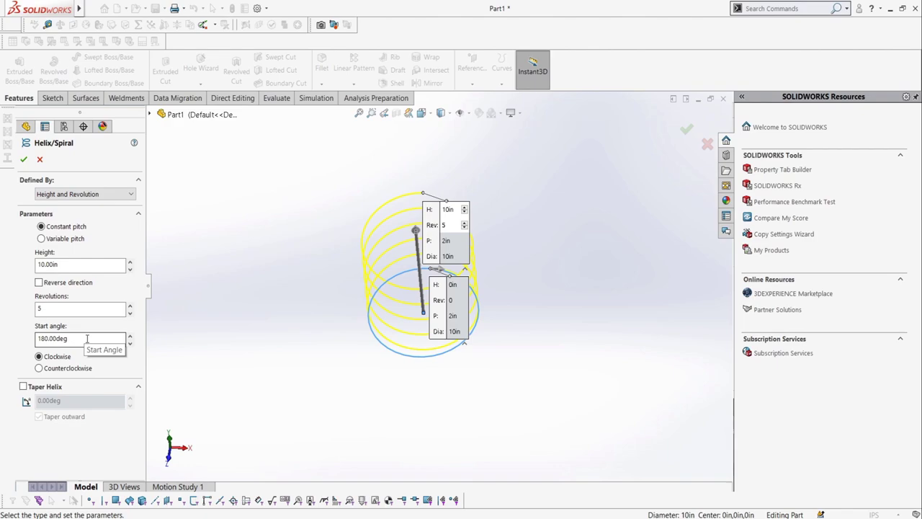
pyautogui.click(41, 284)
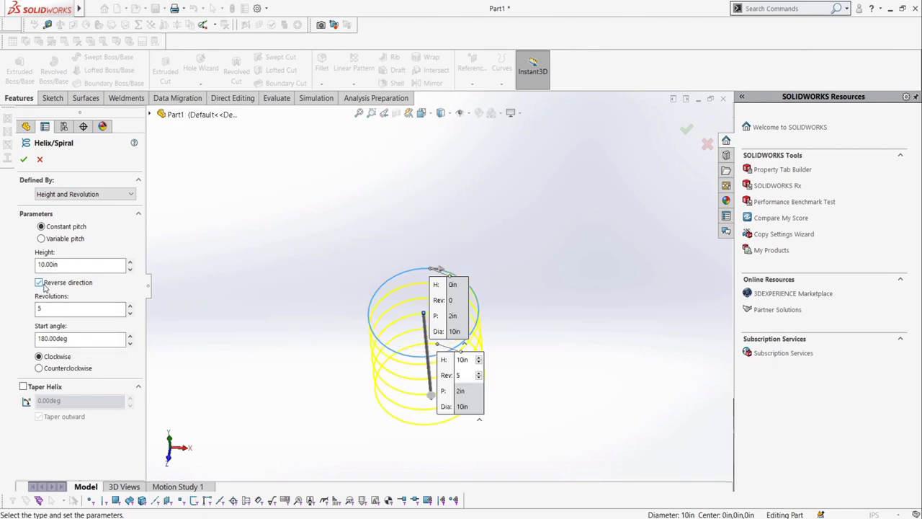
pyautogui.click(41, 285)
# Set the helix start angle to 0 degrees
pyautogui.doubleClick(51, 338)
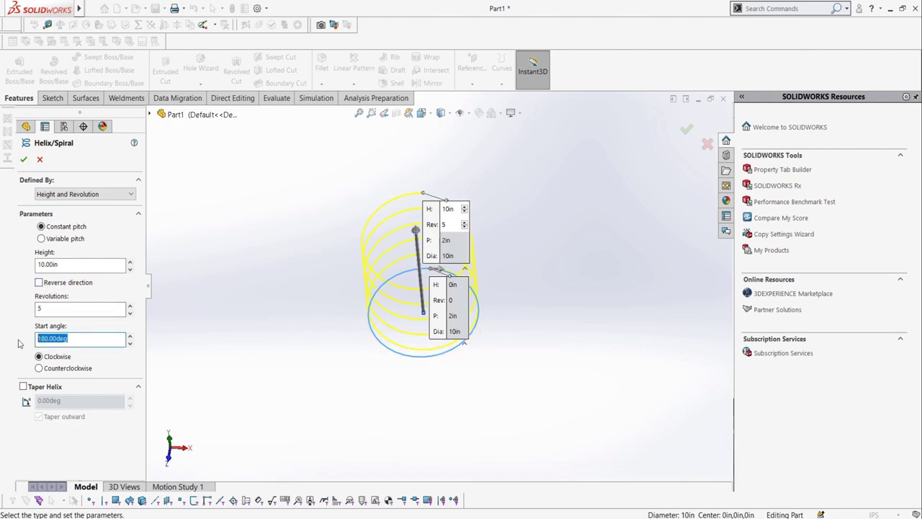
pyautogui.write('70')
pyautogui.press('Return')
pyautogui.write('0')
pyautogui.press('Return')
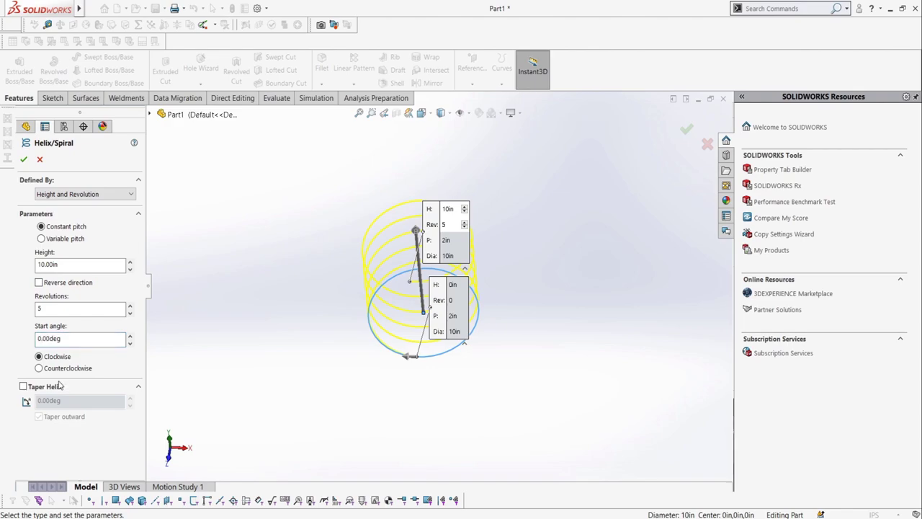
# Try tapering the helix outward at 5, 30 and 20 degrees, and switch the 20-degree taper inward
pyautogui.moveTo(241, 321)
pyautogui.mouseDown(button='middle')
pyautogui.moveTo(272, 249)
pyautogui.moveTo(231, 315)
pyautogui.mouseUp(button='middle')
pyautogui.click(46, 386)
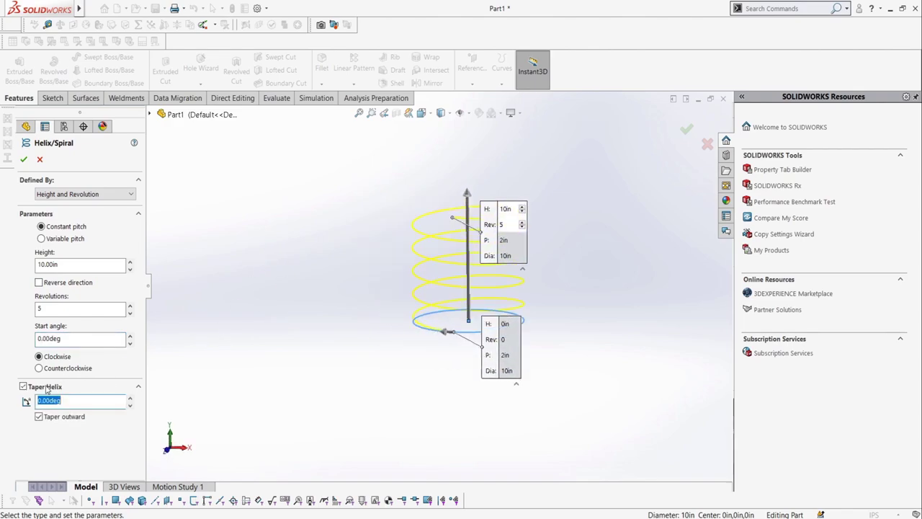
pyautogui.write('5')
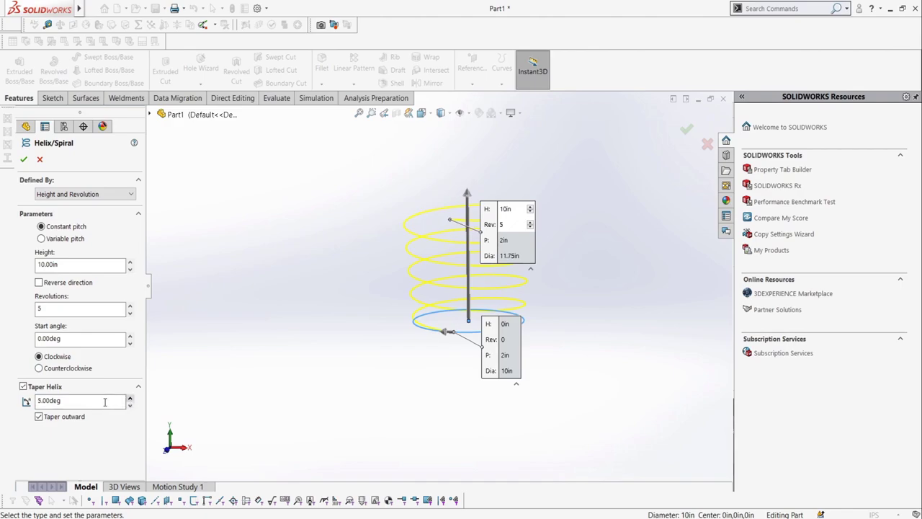
pyautogui.press('Return')
pyautogui.write('30')
pyautogui.press('Return')
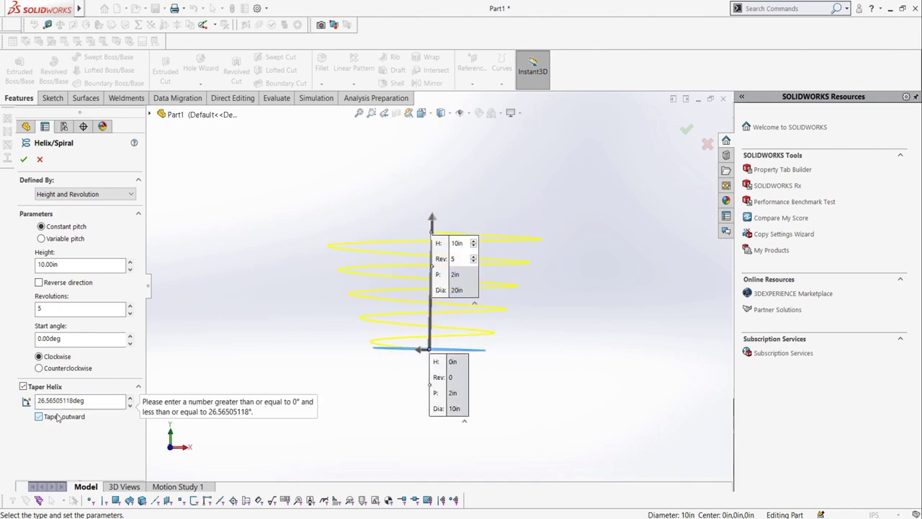
pyautogui.write('20')
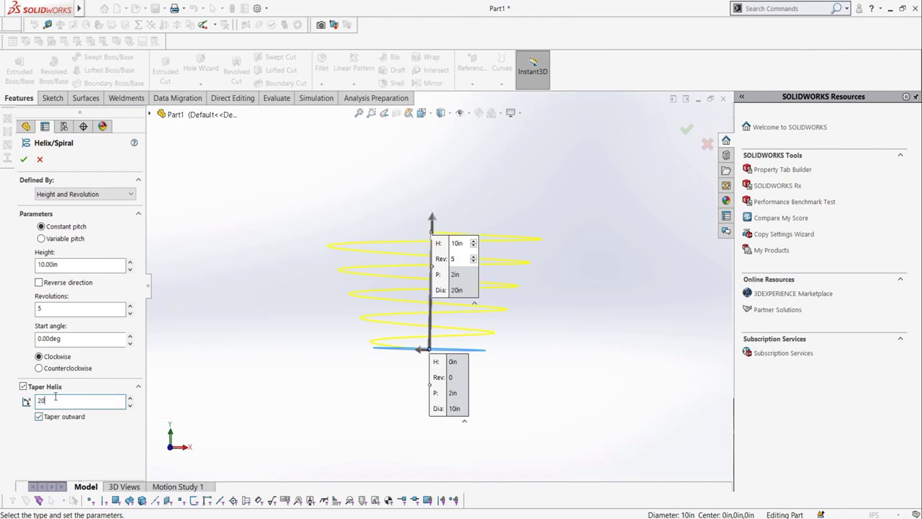
pyautogui.press('Return')
pyautogui.click(39, 417)
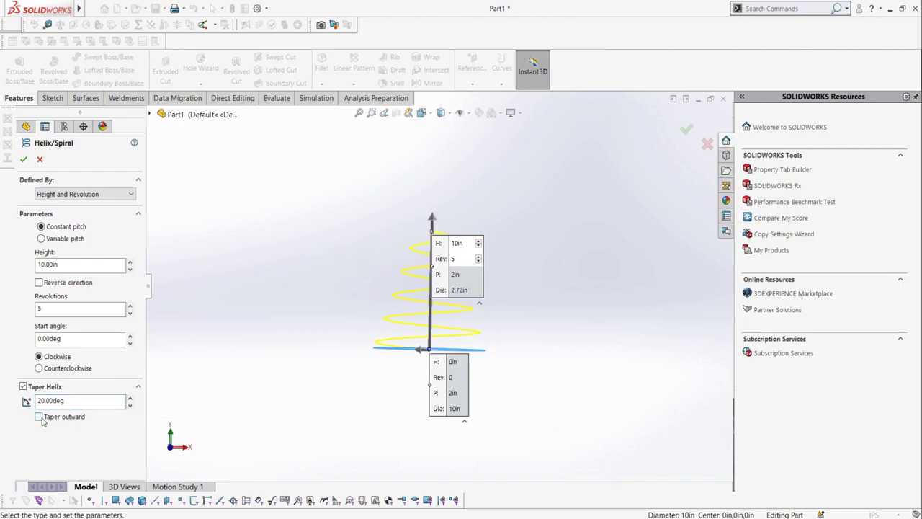
# Create the five-revolution helix without a taper
pyautogui.click(24, 160)
pyautogui.moveTo(326, 262); pyautogui.dragTo(299, 296, button='middle')
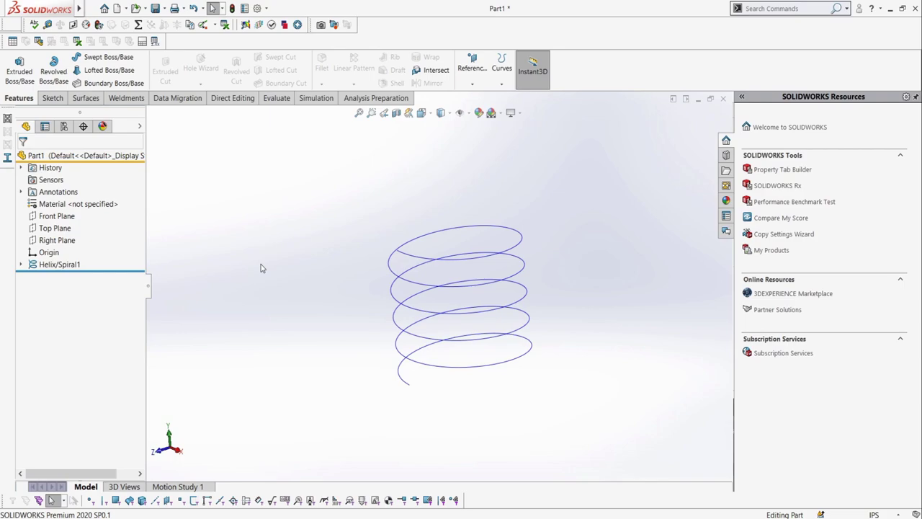
# Start a new sketch on the Right Plane, viewed from the right
pyautogui.click(53, 98)
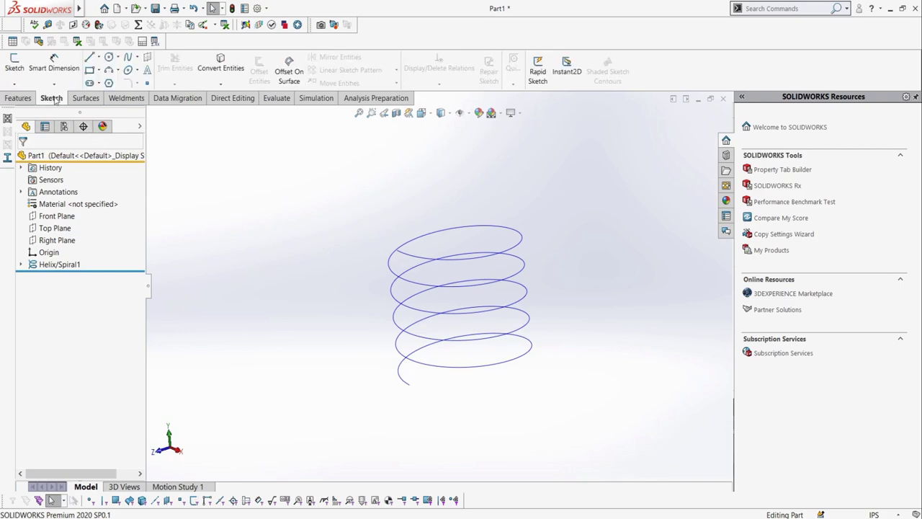
pyautogui.click(15, 65)
pyautogui.click(151, 114)
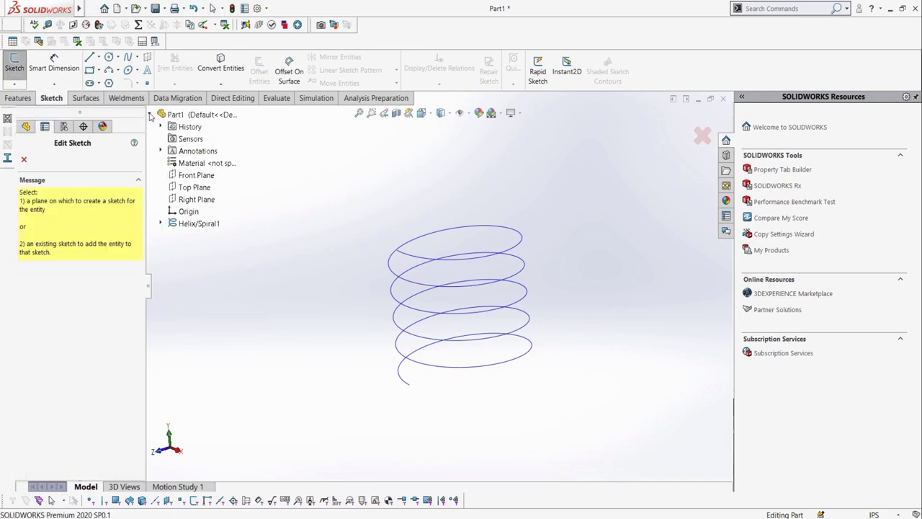
pyautogui.click(199, 189)
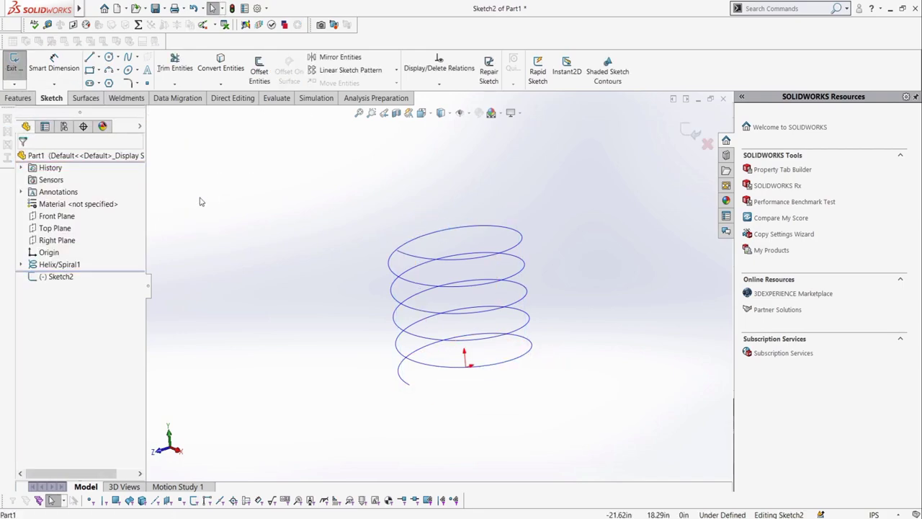
pyautogui.hotkey('ctrl', '4')
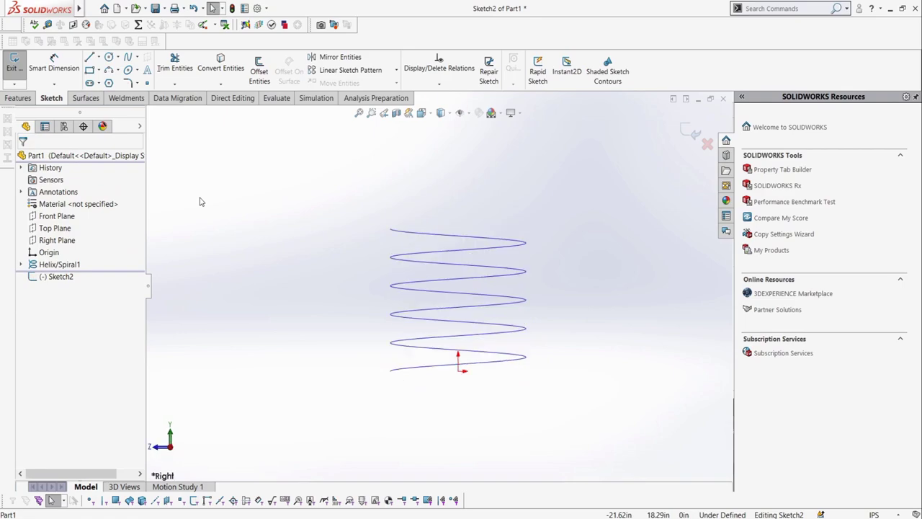
# Sketch a circle of about 0.76 in radius centred on the helix's lower end
pyautogui.click(109, 57)
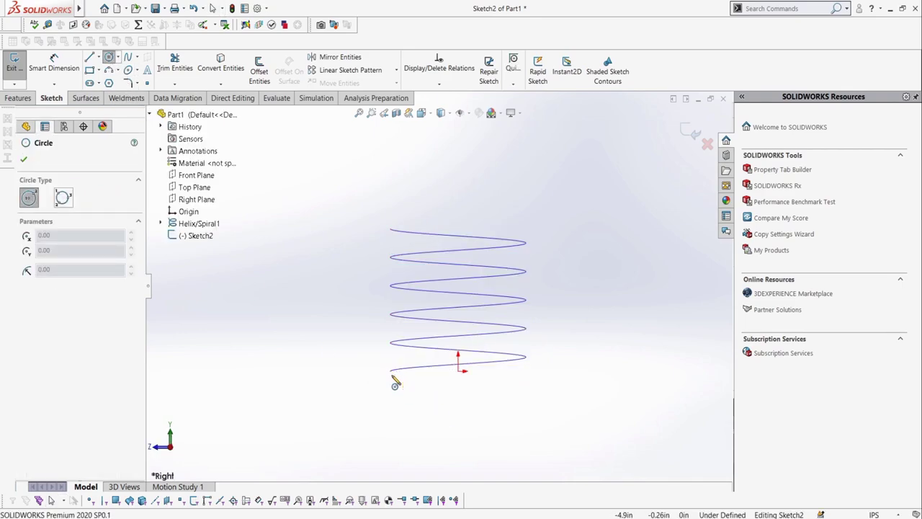
pyautogui.click(391, 371)
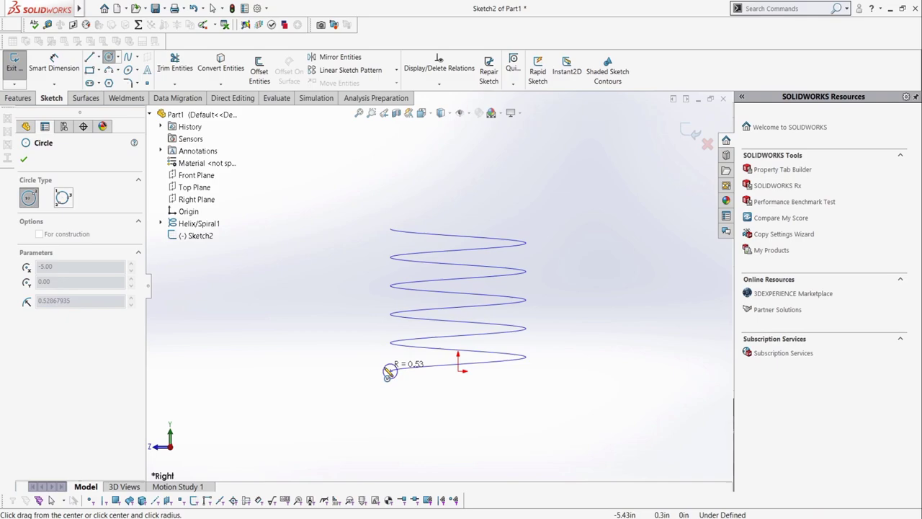
pyautogui.click(387, 381)
pyautogui.scroll(-7, 392, 393)
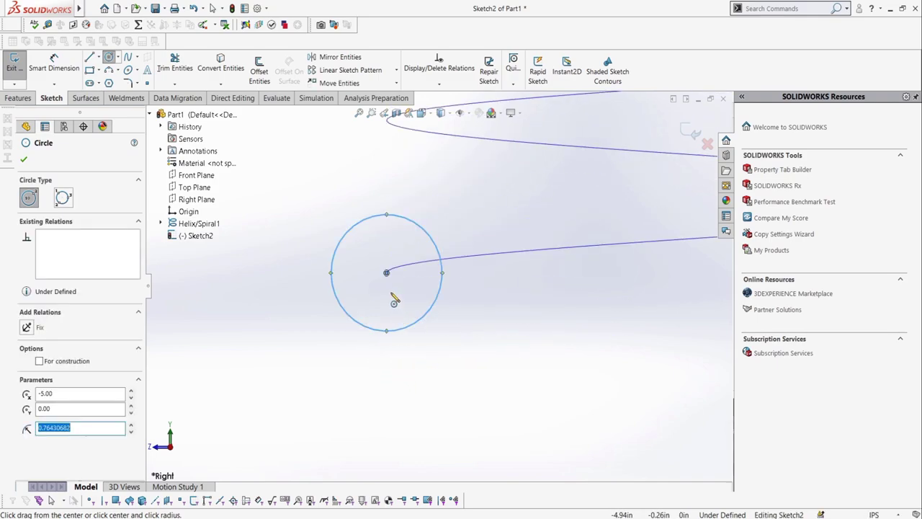
pyautogui.press('Escape')
pyautogui.click(387, 272)
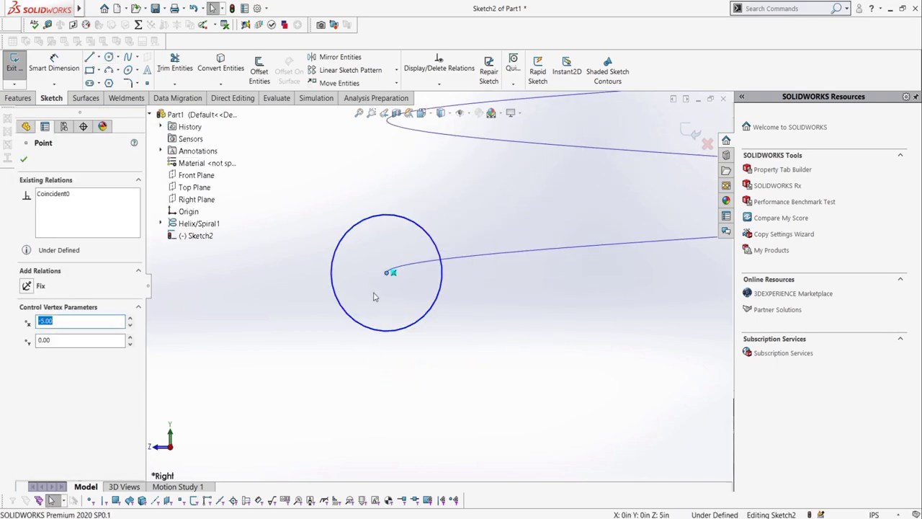
# Dimension the circle at the helix end to a diameter of 1 in
pyautogui.click(54, 65)
pyautogui.click(379, 215)
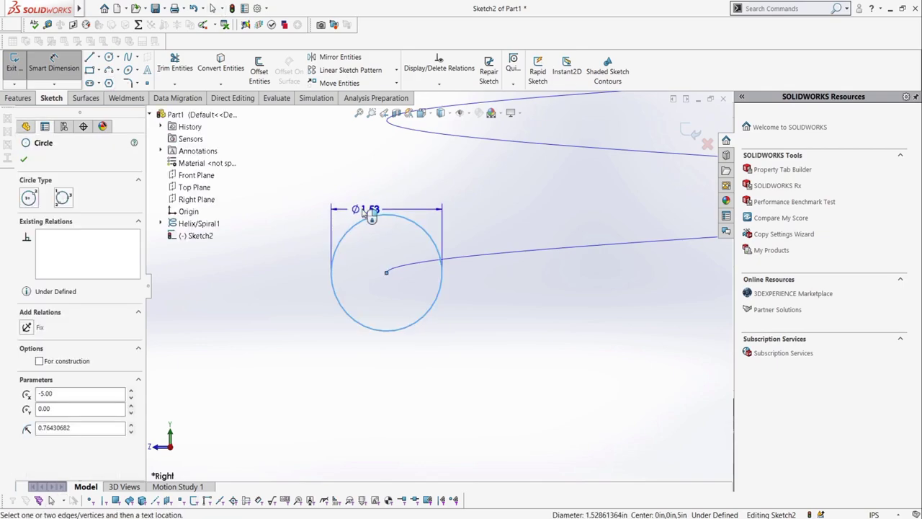
pyautogui.click(357, 207)
pyautogui.write('1')
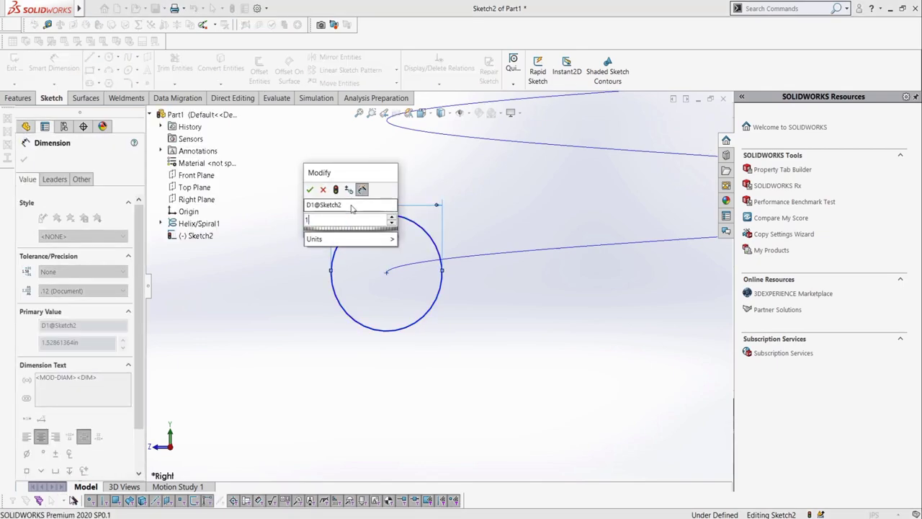
pyautogui.press('Return')
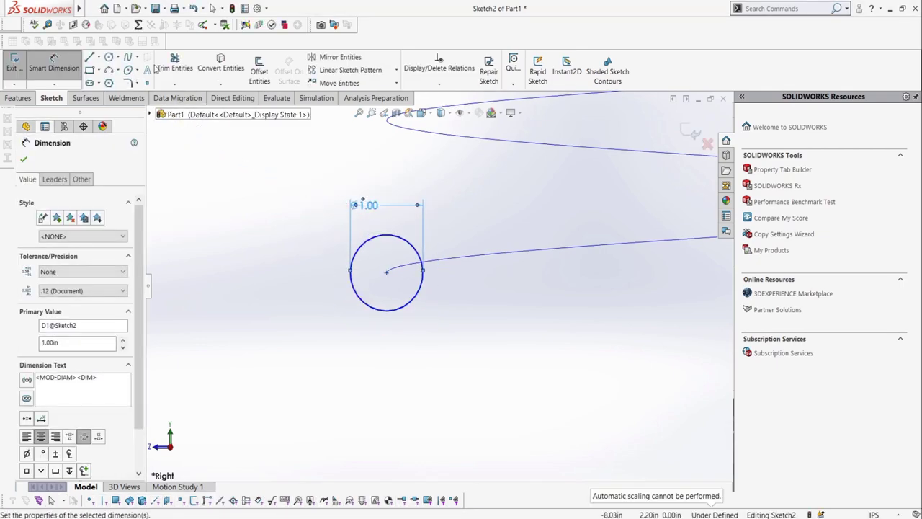
# Trim away the circle and sketch a center rectangle about 1.83 by 0.78 in on the helix's lower end
pyautogui.click(174, 63)
pyautogui.moveTo(324, 231); pyautogui.dragTo(364, 268)
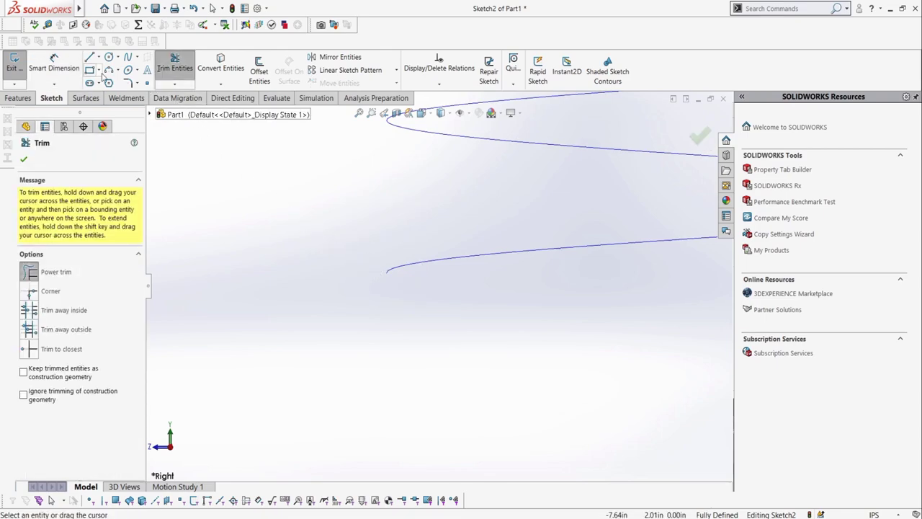
pyautogui.click(99, 70)
pyautogui.click(124, 94)
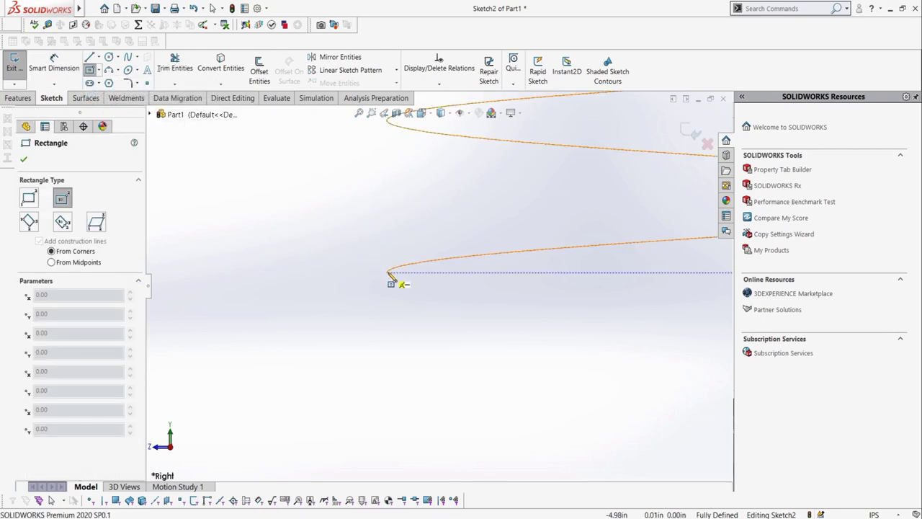
pyautogui.click(387, 272)
pyautogui.click(320, 242)
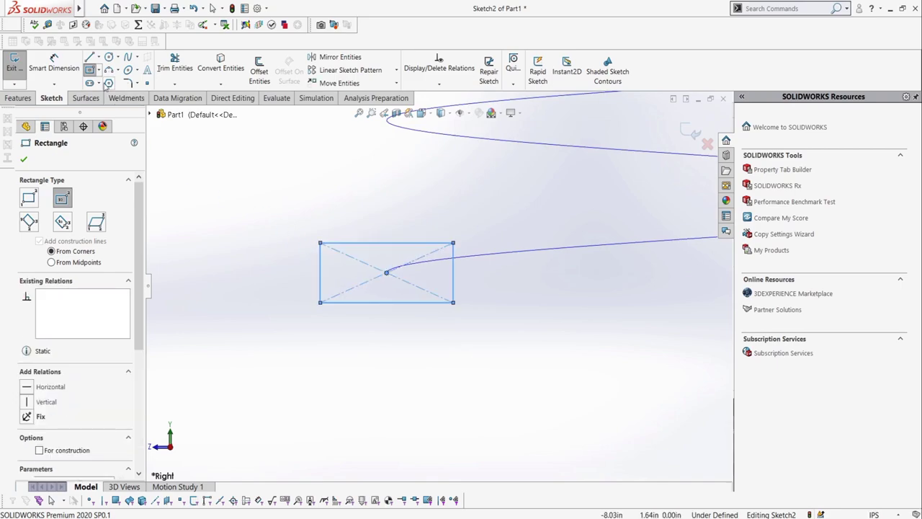
# Dimension the rectangle to 2 in wide and 0.75 in high
pyautogui.click(54, 65)
pyautogui.click(371, 242)
pyautogui.click(382, 227)
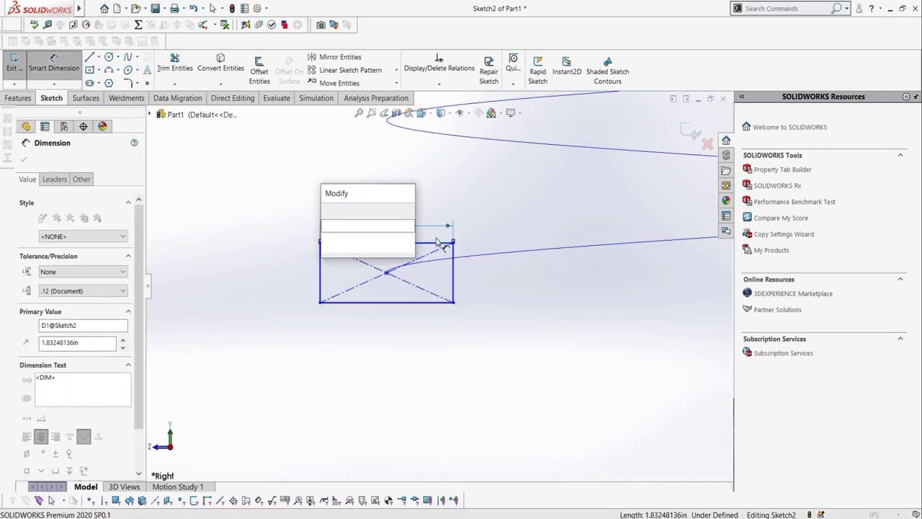
pyautogui.write('2')
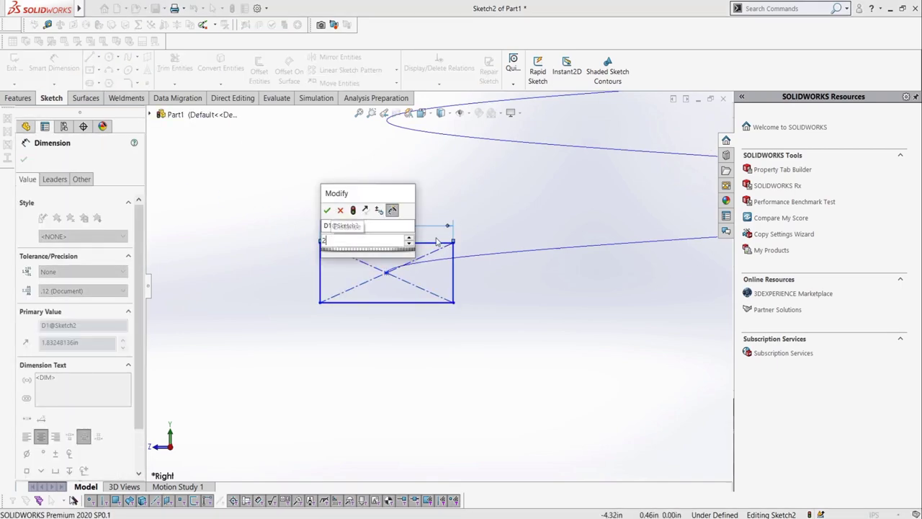
pyautogui.press('Return')
pyautogui.click(458, 272)
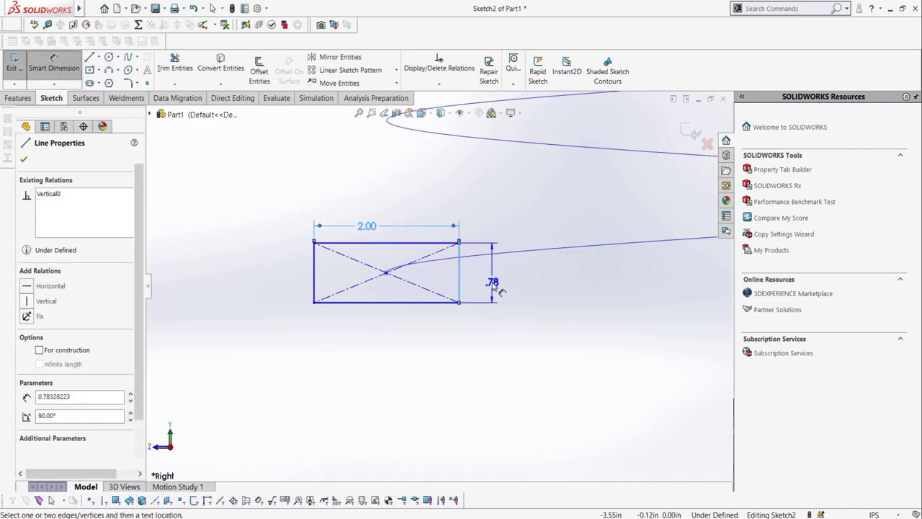
pyautogui.click(500, 288)
pyautogui.write('.75')
pyautogui.press('Return')
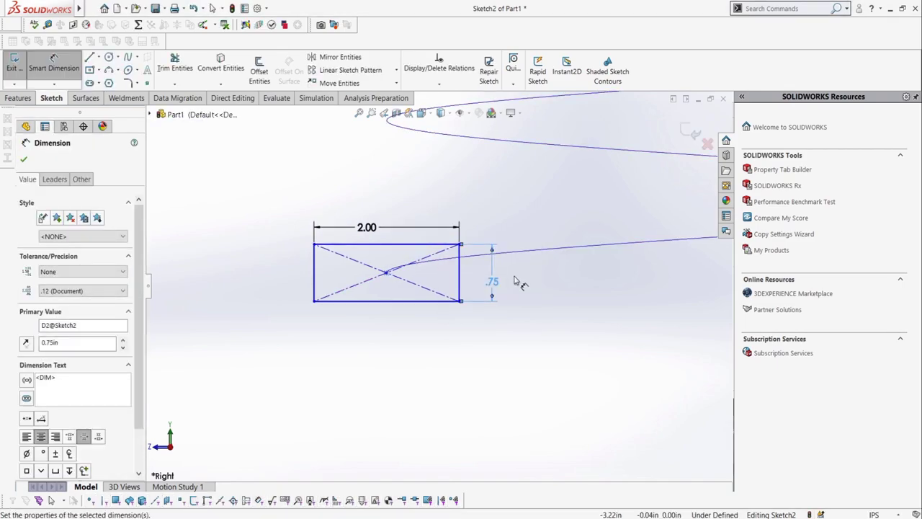
pyautogui.press('Escape')
# Add a Pierce relation between the rectangle's center point and the helix
pyautogui.click(386, 272)
pyautogui.click(396, 321)
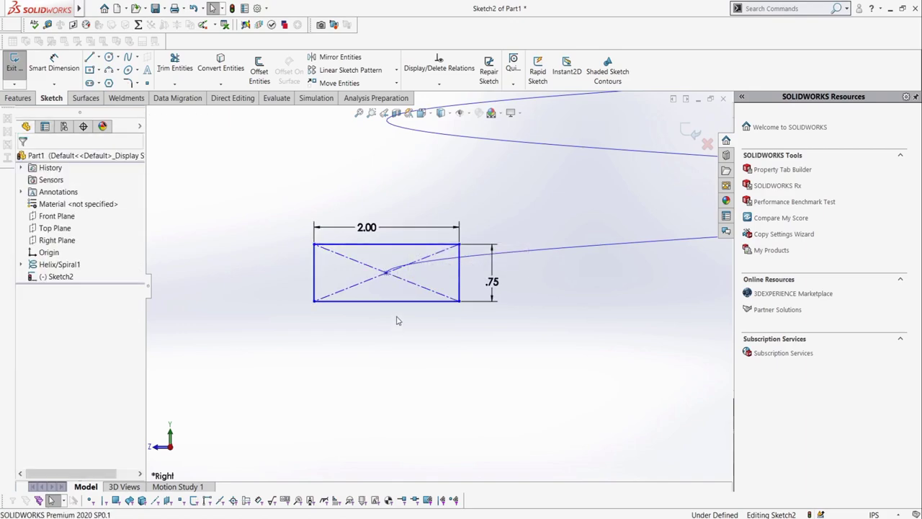
pyautogui.click(407, 301)
pyautogui.click(459, 300)
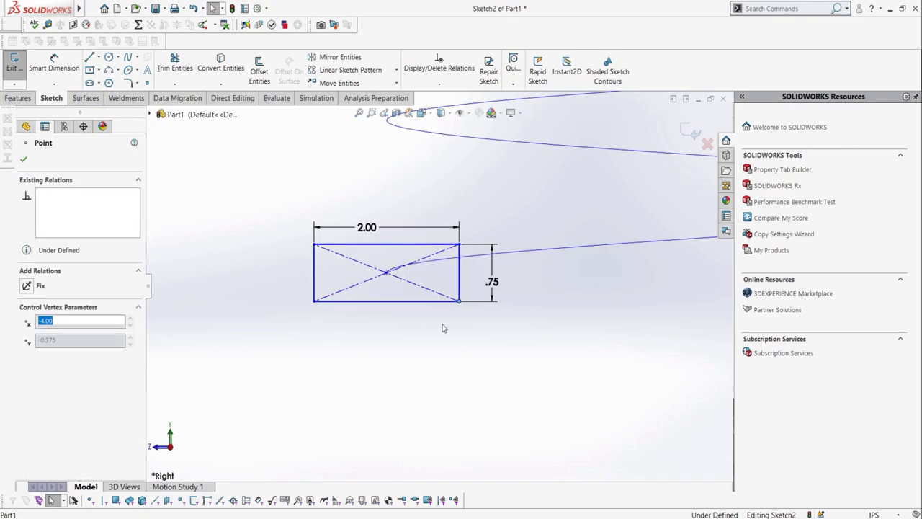
pyautogui.click(387, 272)
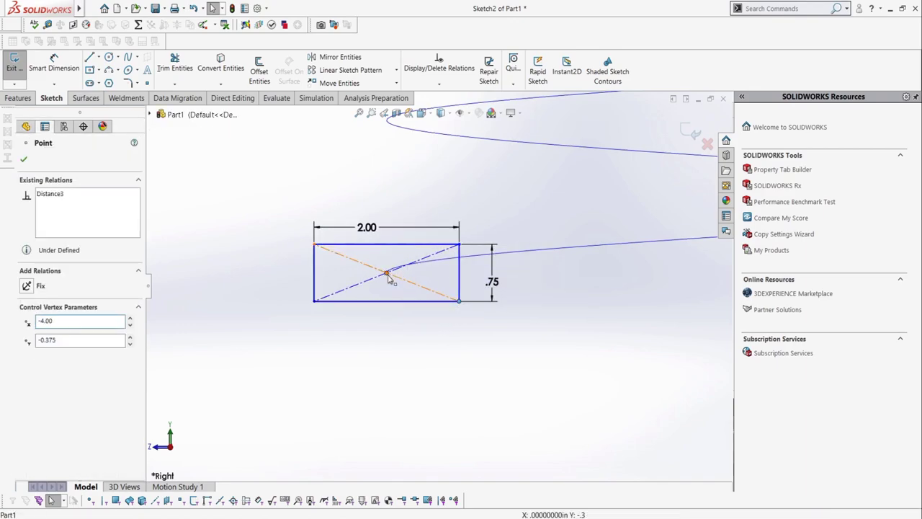
pyautogui.keyDown('ctrl'); pyautogui.click(503, 259); pyautogui.keyUp('ctrl')
pyautogui.click(65, 352)
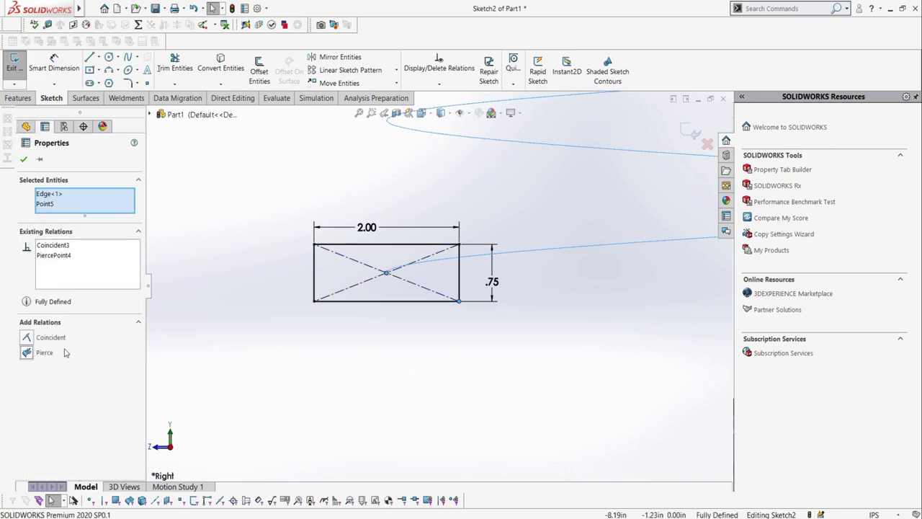
pyautogui.click(403, 344)
# Exit the sketch and create a Swept Boss/Base of the rectangular profile along the helix
pyautogui.scroll(5, 419, 344)
pyautogui.scroll(-2, 510, 283)
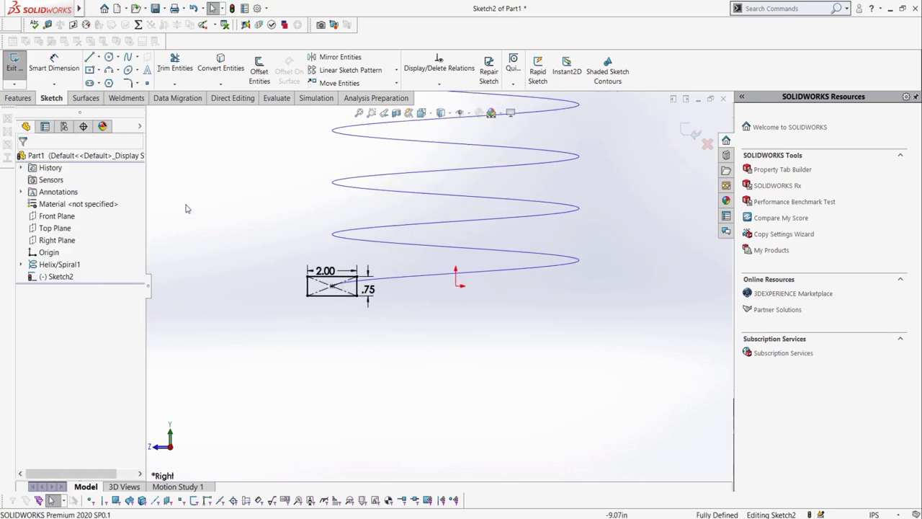
pyautogui.click(14, 68)
pyautogui.click(18, 98)
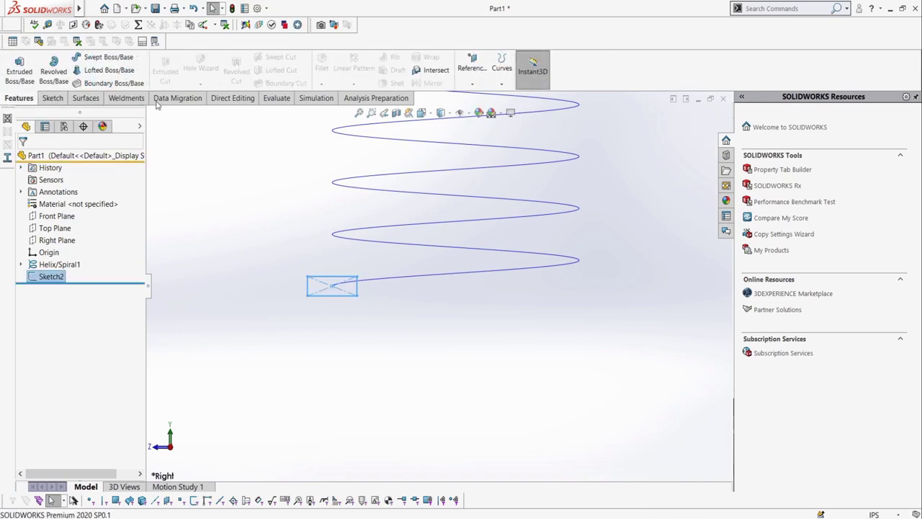
pyautogui.click(101, 57)
pyautogui.moveTo(324, 190); pyautogui.dragTo(323, 208, button='middle')
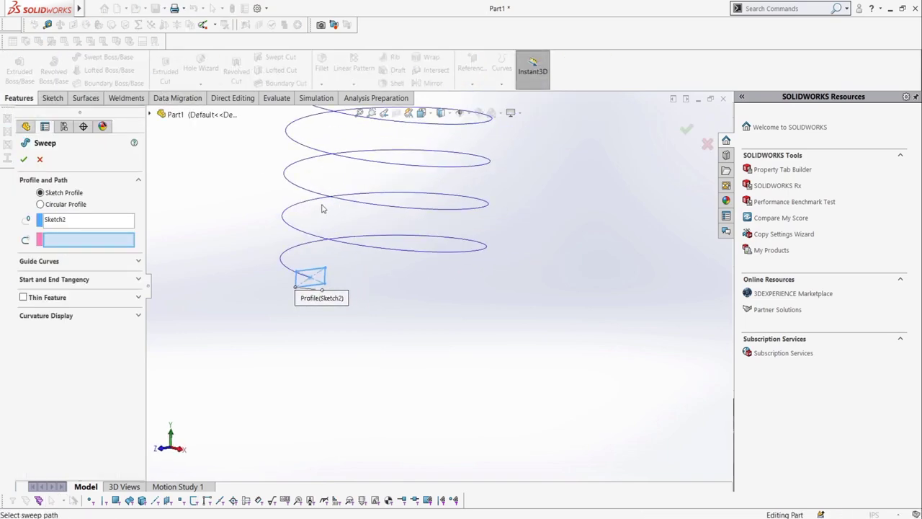
pyautogui.click(296, 231)
pyautogui.scroll(4, 307, 230)
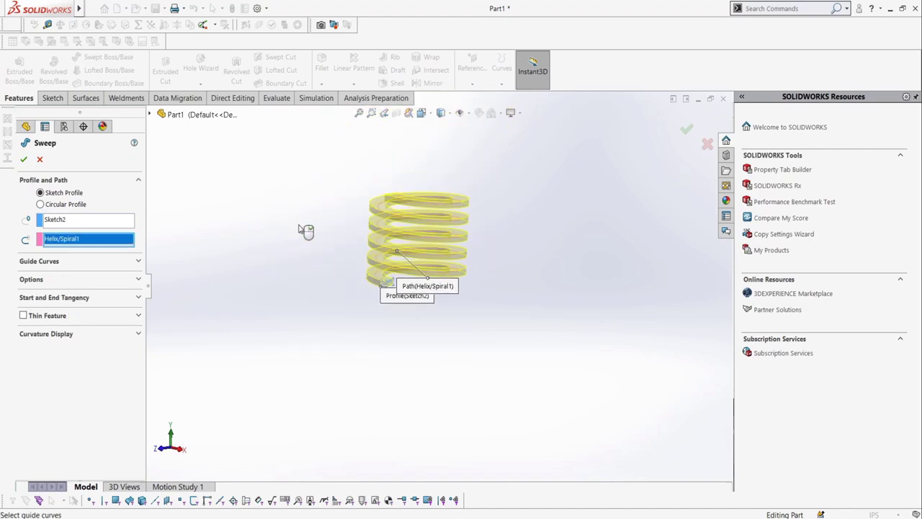
pyautogui.scroll(-1, 447, 245)
pyautogui.click(23, 159)
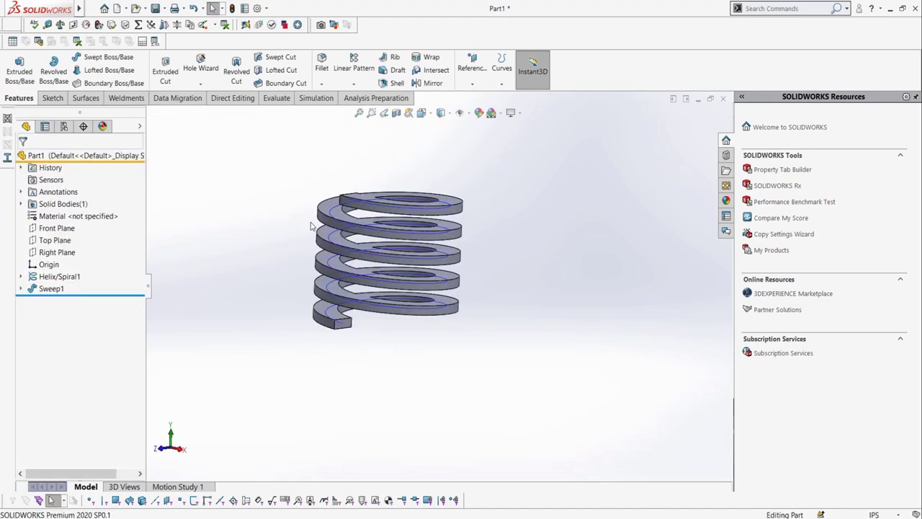
# Reopen the sweep's profile sketch for editing and trim away the rectangle
pyautogui.moveTo(242, 257); pyautogui.dragTo(285, 325, button='middle')
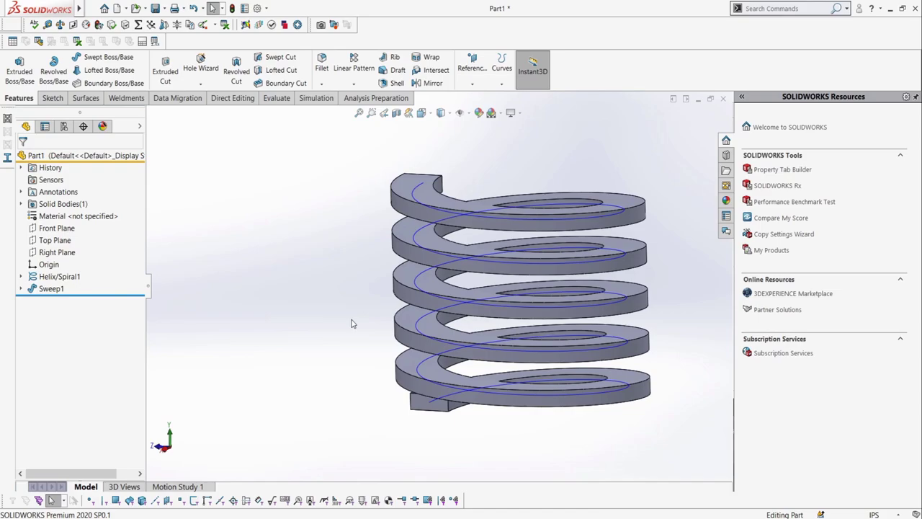
pyautogui.click(21, 288)
pyautogui.click(59, 300)
pyautogui.click(54, 270)
pyautogui.scroll(-2, 465, 408)
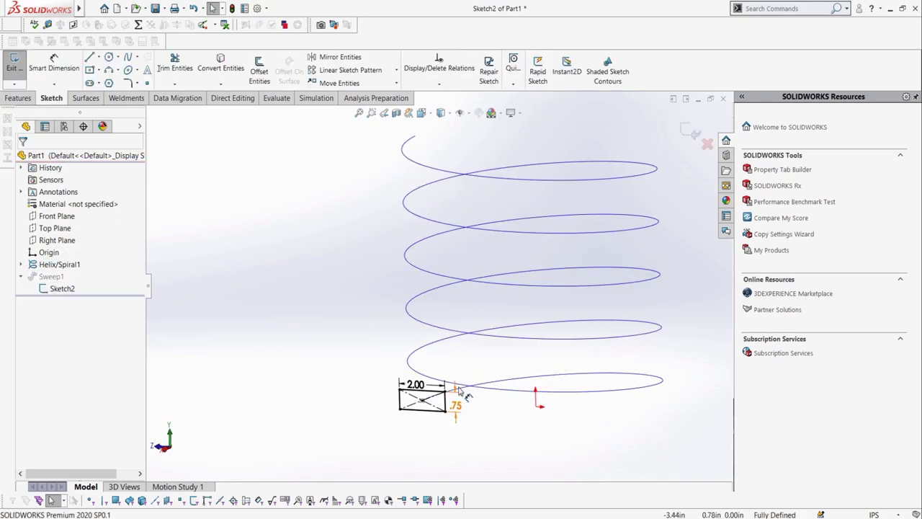
pyautogui.click(174, 68)
pyautogui.moveTo(417, 328)
pyautogui.mouseDown()
pyautogui.moveTo(429, 368)
pyautogui.moveTo(393, 387)
pyautogui.moveTo(404, 378)
pyautogui.mouseUp()
# Sketch a circle of about 0.36 in radius centred on the helix's lower end as the new profile
pyautogui.click(109, 57)
pyautogui.click(414, 398)
pyautogui.click(402, 390)
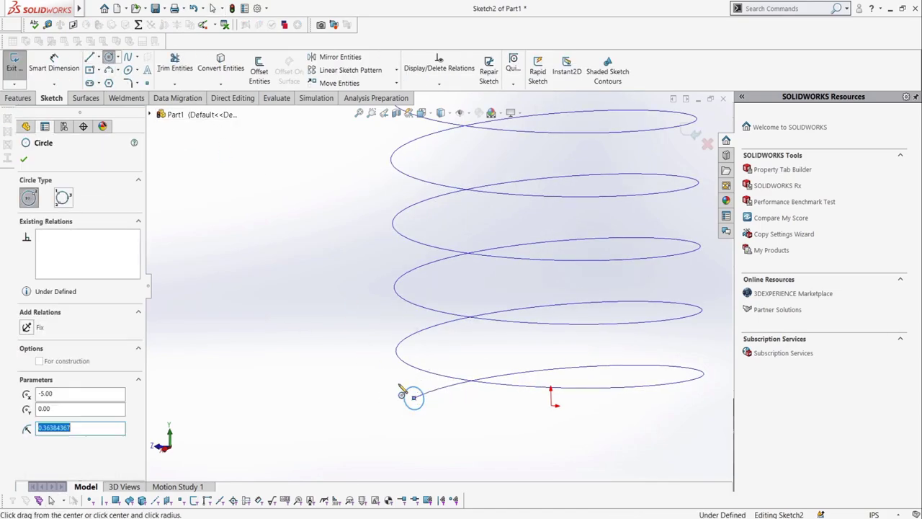
# Set the profile circle's diameter to 0.75 in and exit the sketch to rebuild the sweep
pyautogui.click(53, 67)
pyautogui.click(417, 389)
pyautogui.click(400, 382)
pyautogui.write('0.75')
pyautogui.press('Return')
pyautogui.click(14, 64)
pyautogui.scroll(4, 436, 288)
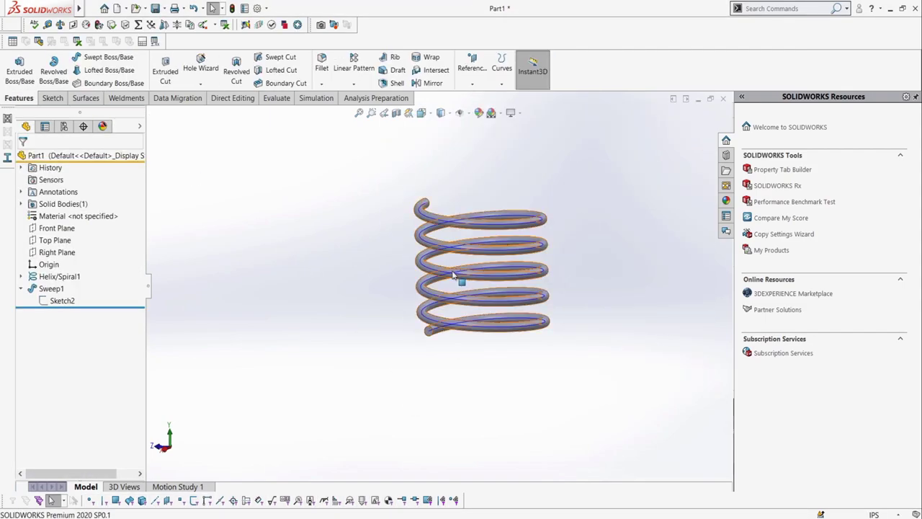
pyautogui.scroll(-3, 452, 271)
# Create a new part document and start a sketch on the Top Plane
pyautogui.click(117, 8)
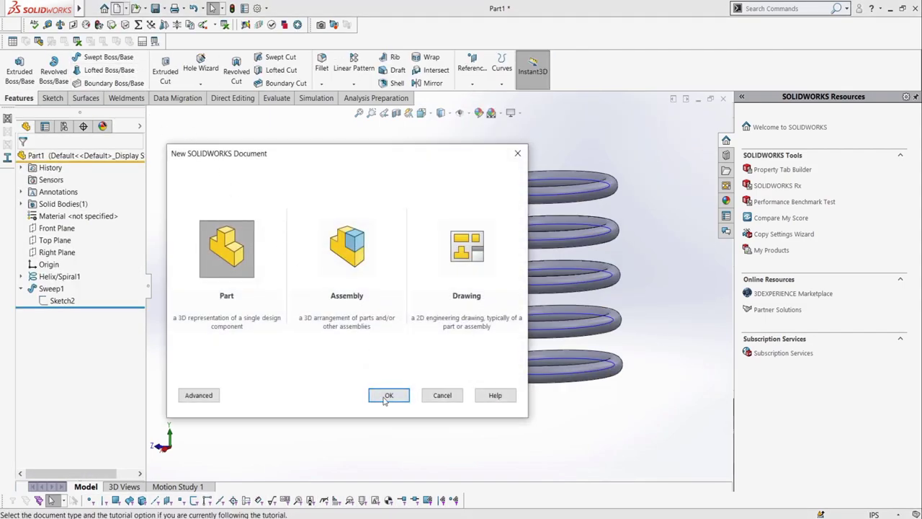
pyautogui.click(387, 395)
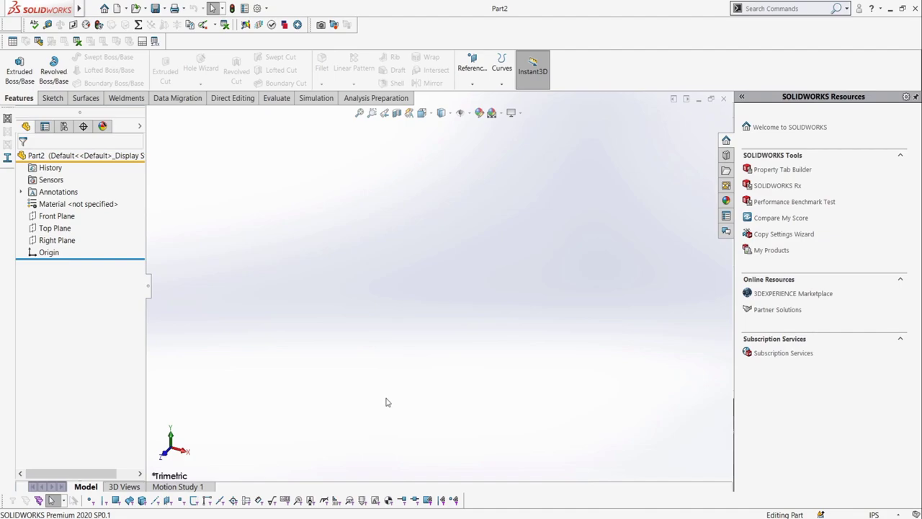
pyautogui.click(52, 98)
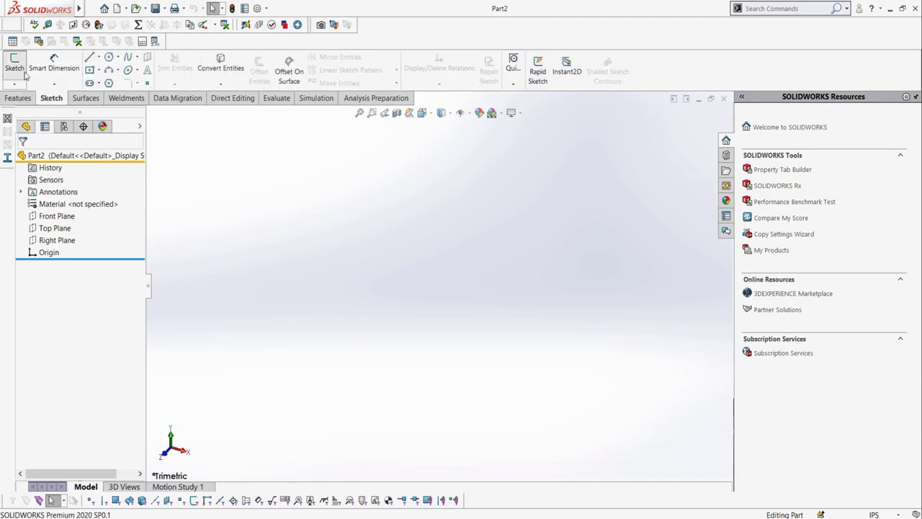
pyautogui.click(23, 72)
pyautogui.click(282, 288)
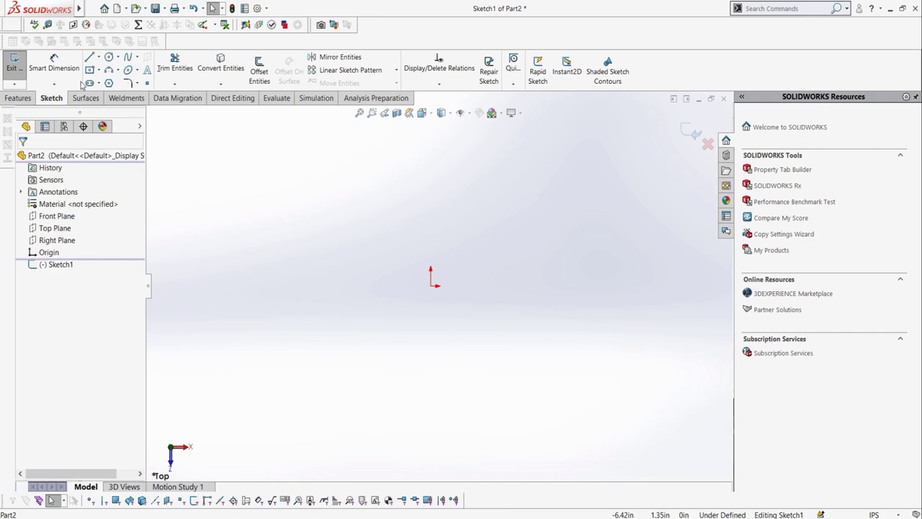
# Sketch a line about 4.03 in long up from the origin and a three-point arc starting at its upper end
pyautogui.click(89, 57)
pyautogui.moveTo(435, 287); pyautogui.dragTo(438, 180)
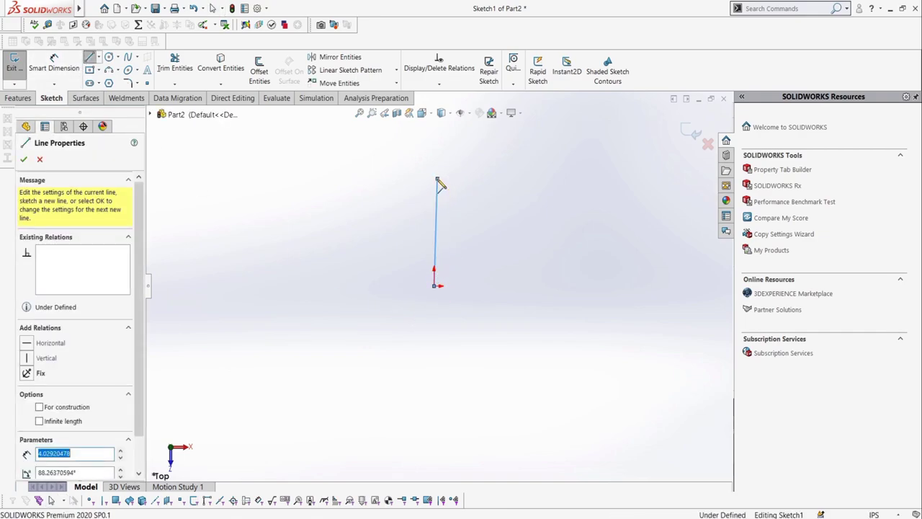
pyautogui.click(109, 70)
pyautogui.click(438, 178)
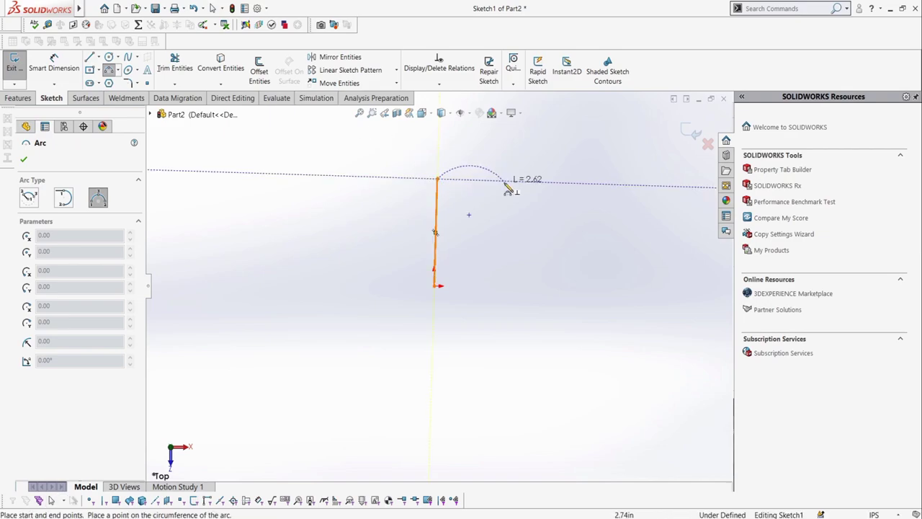
pyautogui.click(514, 176)
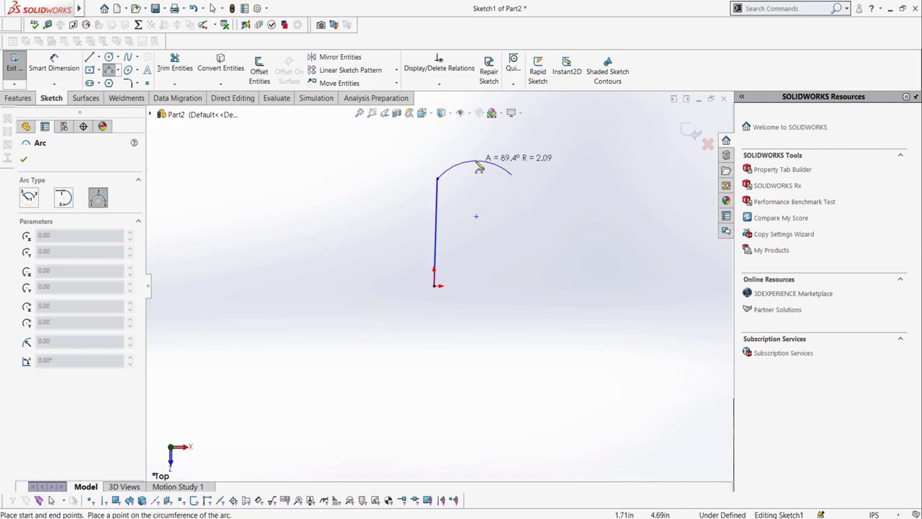
pyautogui.click(473, 154)
pyautogui.click(111, 70)
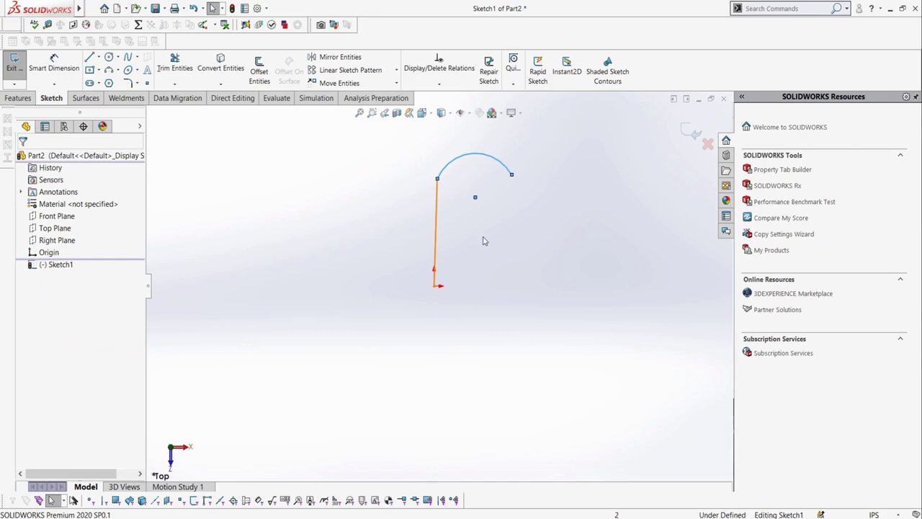
# Make the line vertical and align the arc's endpoints and centre horizontally so the arc becomes a semicircle
pyautogui.click(439, 221)
pyautogui.click(26, 300)
pyautogui.press('Escape')
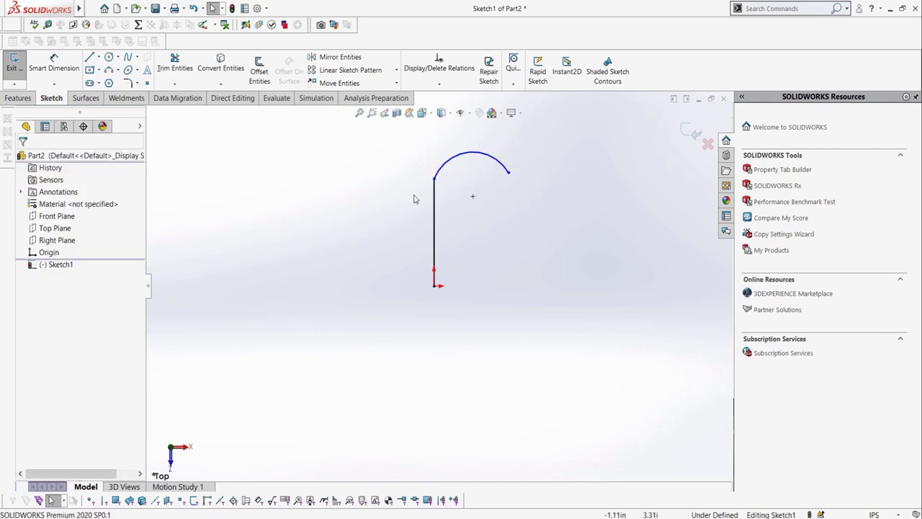
pyautogui.click(474, 197)
pyautogui.keyDown('ctrl'); pyautogui.click(509, 173); pyautogui.keyUp('ctrl')
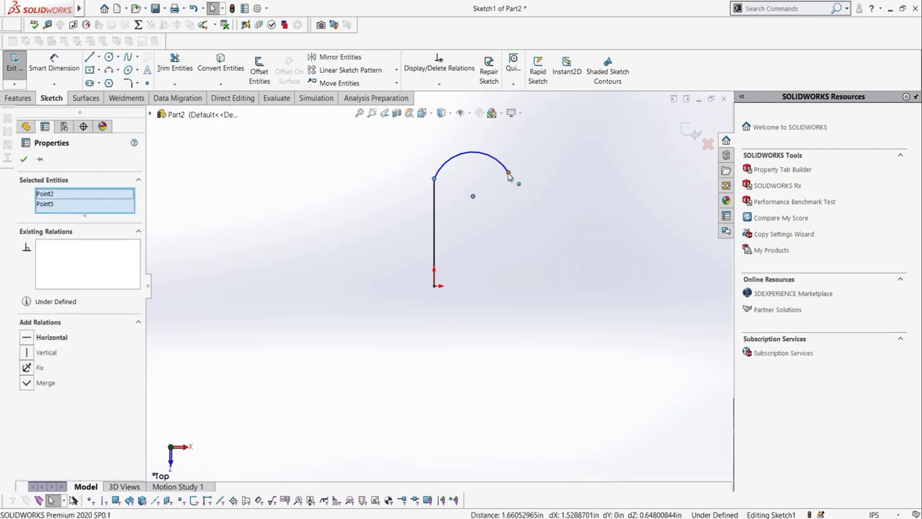
pyautogui.keyDown('ctrl'); pyautogui.click(509, 174); pyautogui.keyUp('ctrl')
pyautogui.click(28, 348)
pyautogui.press('Escape')
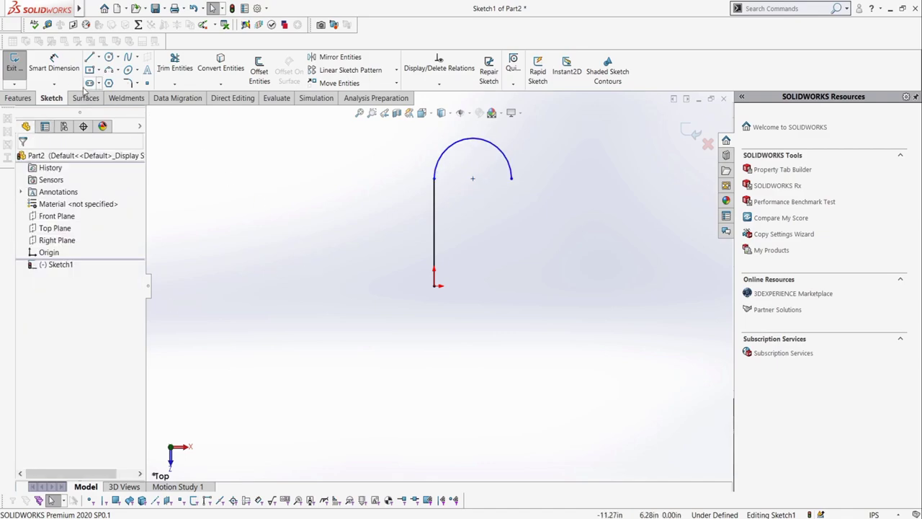
# Dimension the vertical line and set its length to 10 in
pyautogui.click(54, 63)
pyautogui.click(435, 209)
pyautogui.click(423, 232)
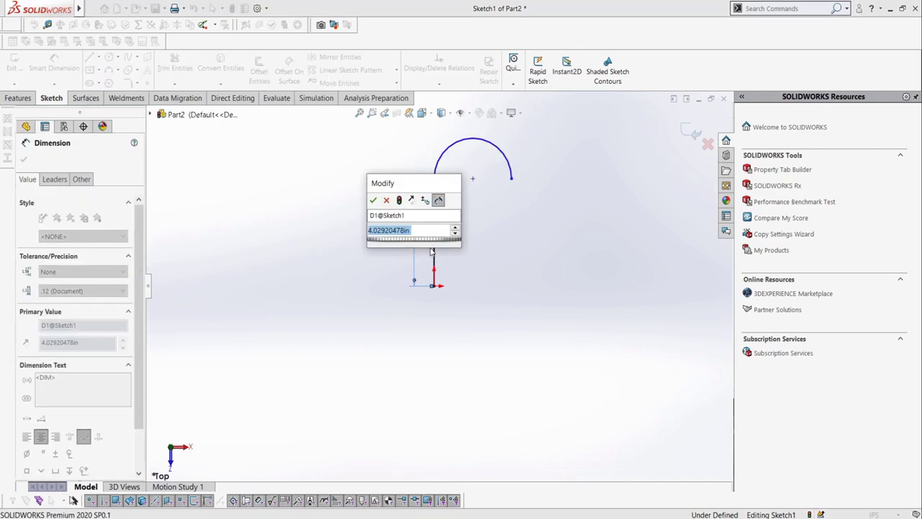
pyautogui.write('4')
pyautogui.press('Return')
pyautogui.write('10')
pyautogui.press('Return')
# Set the arc's radius to 5 in and exit the path sketch
pyautogui.click(447, 148)
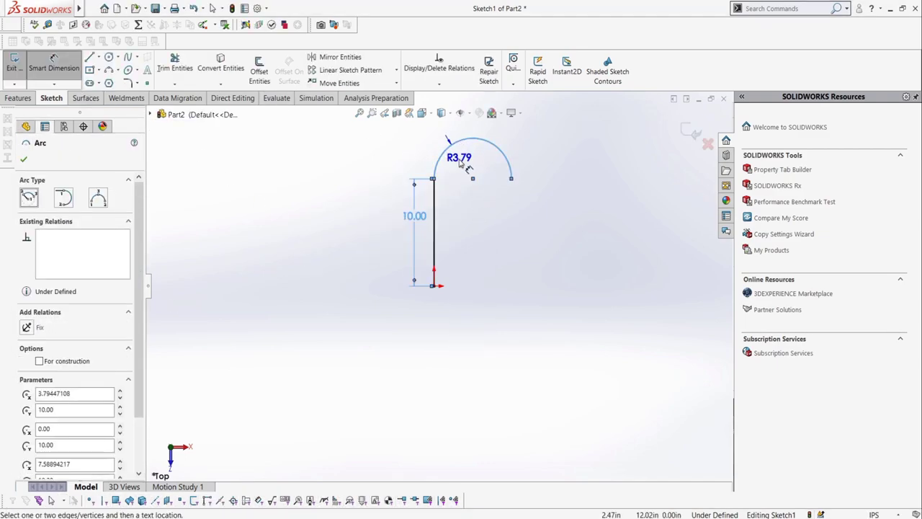
pyautogui.click(441, 154)
pyautogui.write('5')
pyautogui.press('Return')
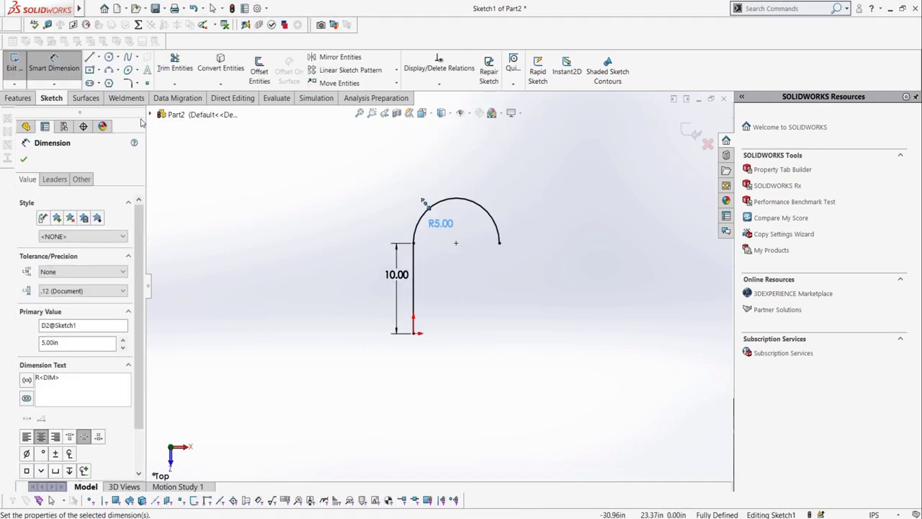
pyautogui.click(16, 66)
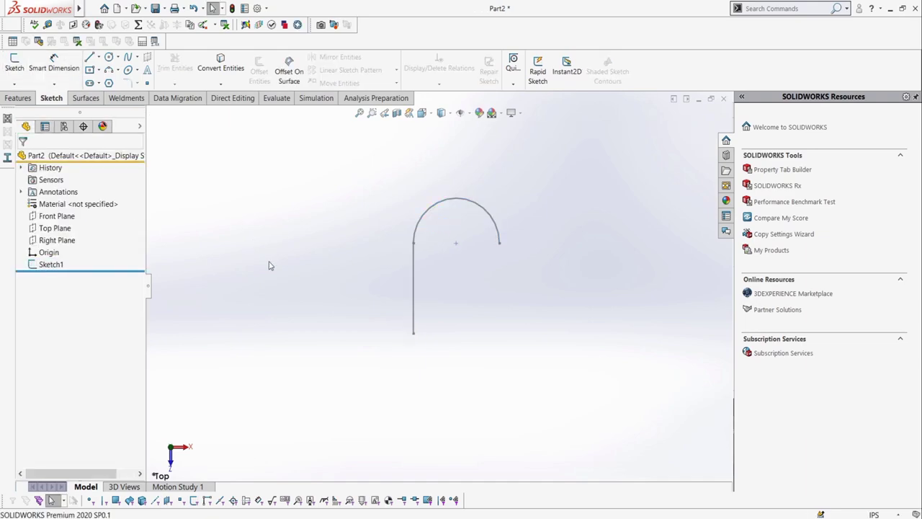
# Start a new sketch on the Right Plane and orient the view normal to it
pyautogui.moveTo(425, 333)
pyautogui.mouseDown(button='middle')
pyautogui.moveTo(436, 263)
pyautogui.moveTo(425, 265)
pyautogui.mouseUp(button='middle')
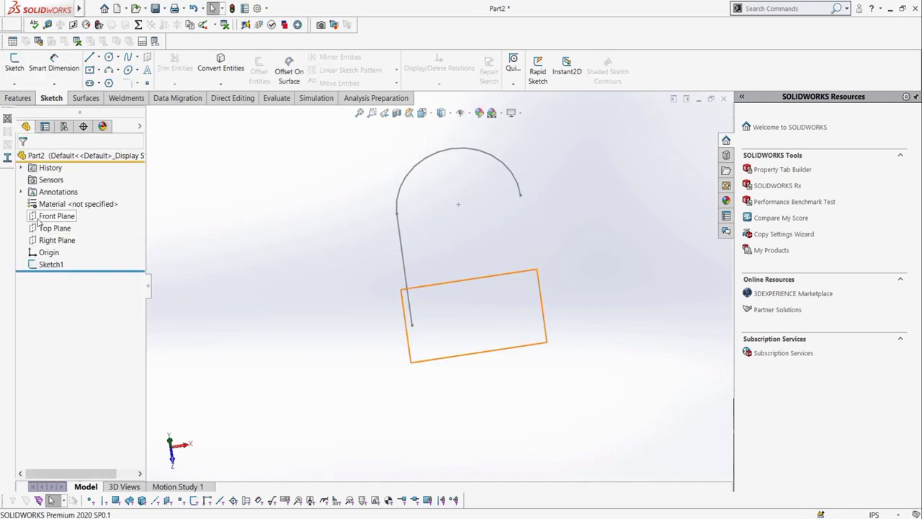
pyautogui.click(48, 240)
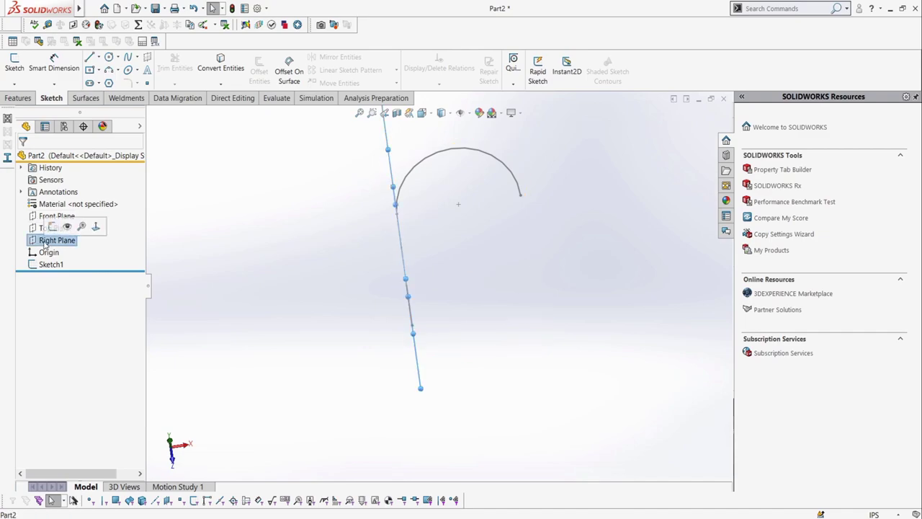
pyautogui.click(15, 65)
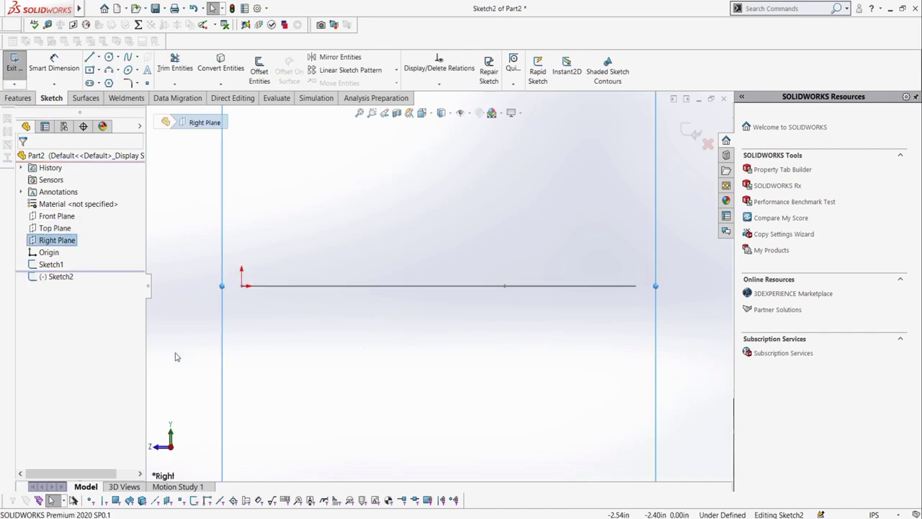
pyautogui.click(223, 317)
pyautogui.moveTo(222, 317)
pyautogui.mouseDown(button='middle')
pyautogui.moveTo(330, 307)
pyautogui.moveTo(407, 327)
pyautogui.moveTo(389, 317)
pyautogui.moveTo(416, 315)
pyautogui.moveTo(395, 330)
pyautogui.moveTo(404, 307)
pyautogui.mouseUp(button='middle')
pyautogui.hotkey('ctrl', '8')
pyautogui.scroll(1, 420, 315)
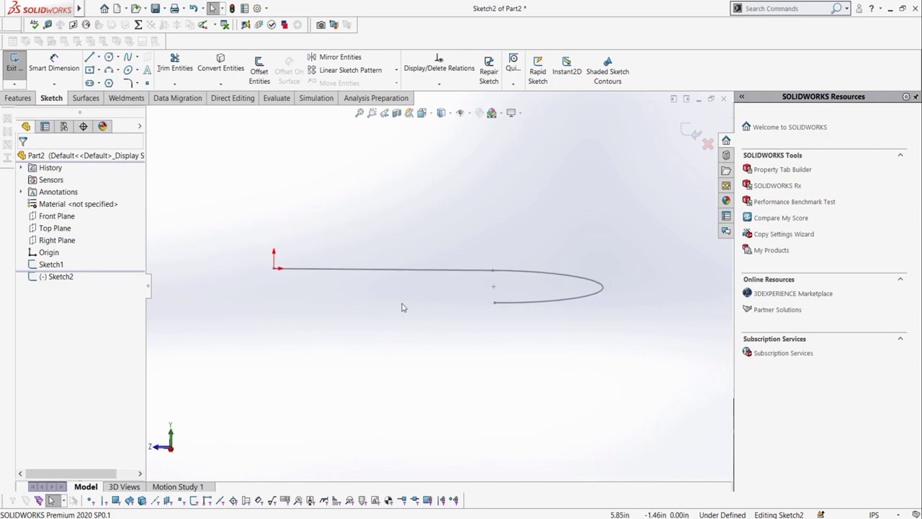
pyautogui.hotkey('ctrl', '8')
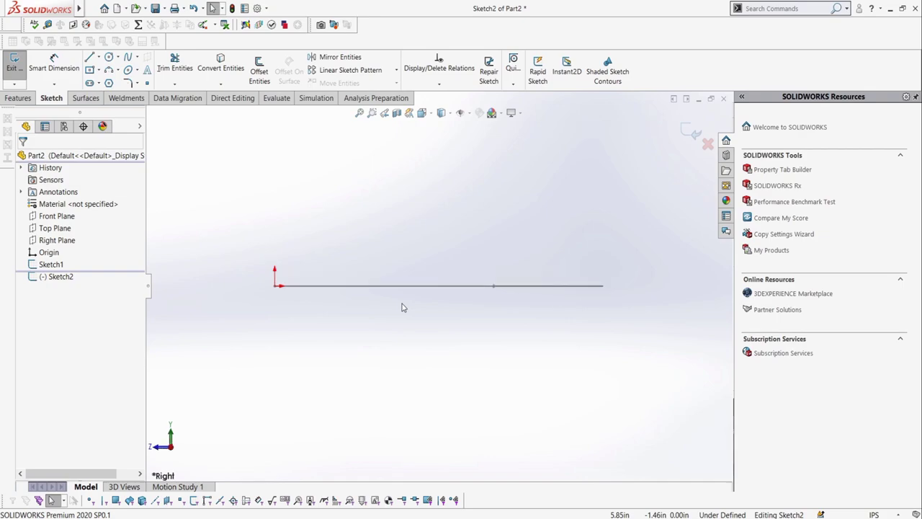
# Draw a vertical centerline about 1.04 in long down from the origin and a circle centred on its lower end
pyautogui.click(100, 57)
pyautogui.click(118, 82)
pyautogui.scroll(-3, 187, 288)
pyautogui.click(357, 276)
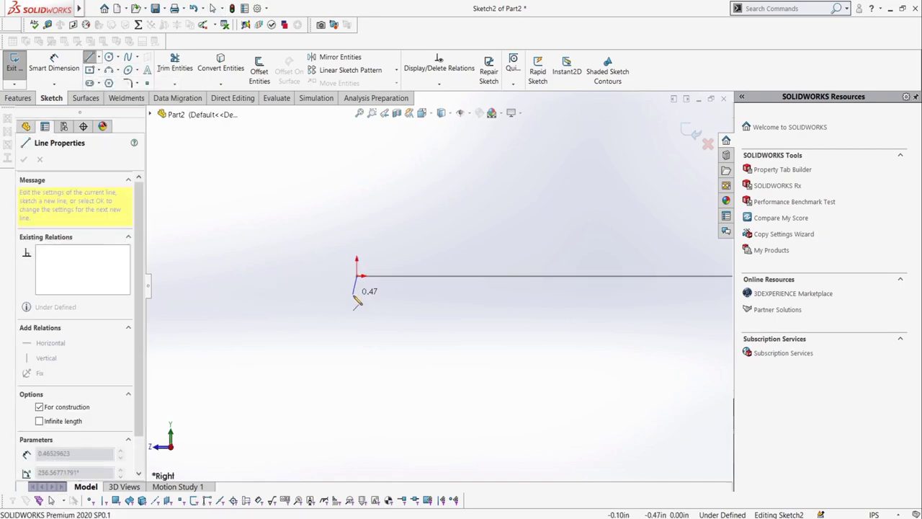
pyautogui.click(357, 317)
pyautogui.click(109, 57)
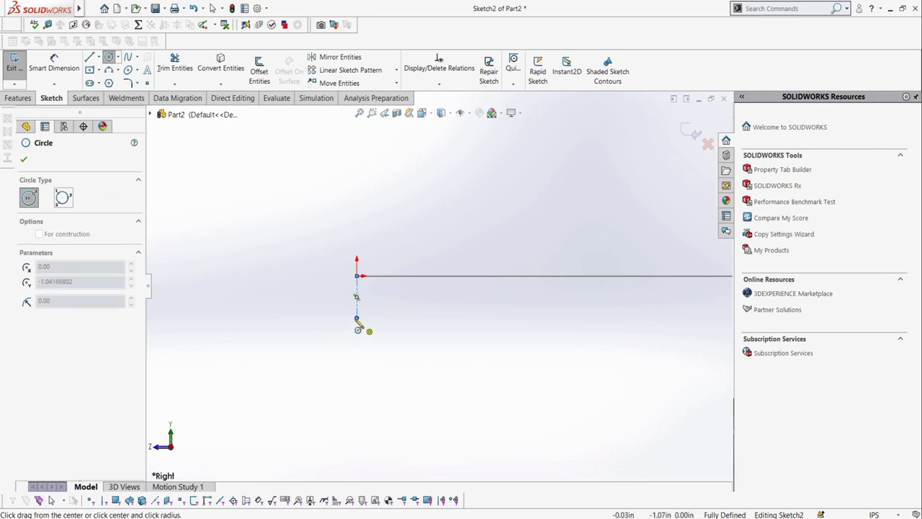
pyautogui.click(357, 318)
pyautogui.click(367, 317)
# Dimension the vertical centerline and set its length to 1 in
pyautogui.click(69, 65)
pyautogui.click(356, 297)
pyautogui.click(331, 296)
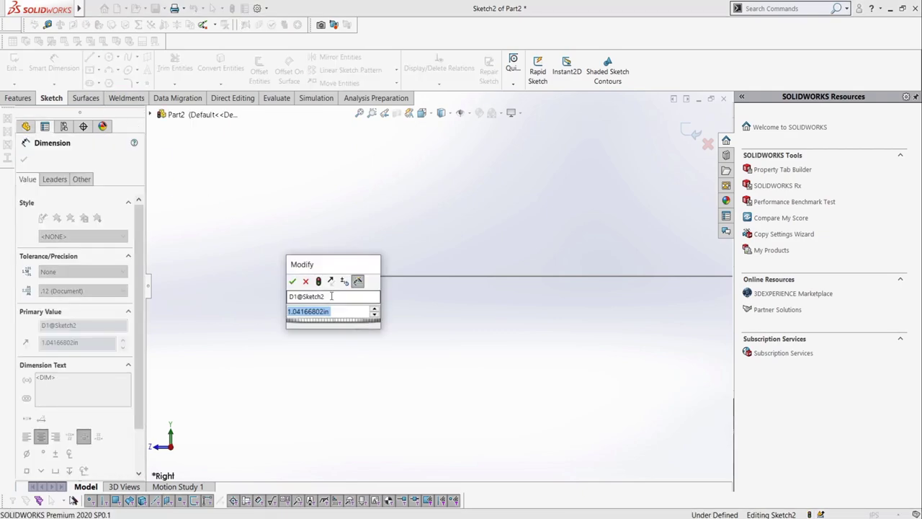
pyautogui.write('1')
pyautogui.press('Return')
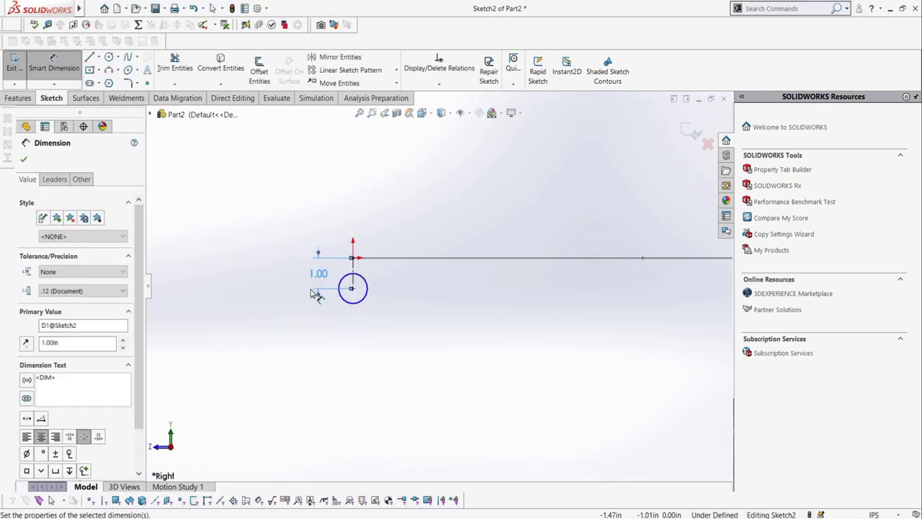
# Set the circle's diameter to 0.5 in and exit the profile sketch
pyautogui.click(372, 297)
pyautogui.click(404, 302)
pyautogui.write('.5')
pyautogui.press('Return')
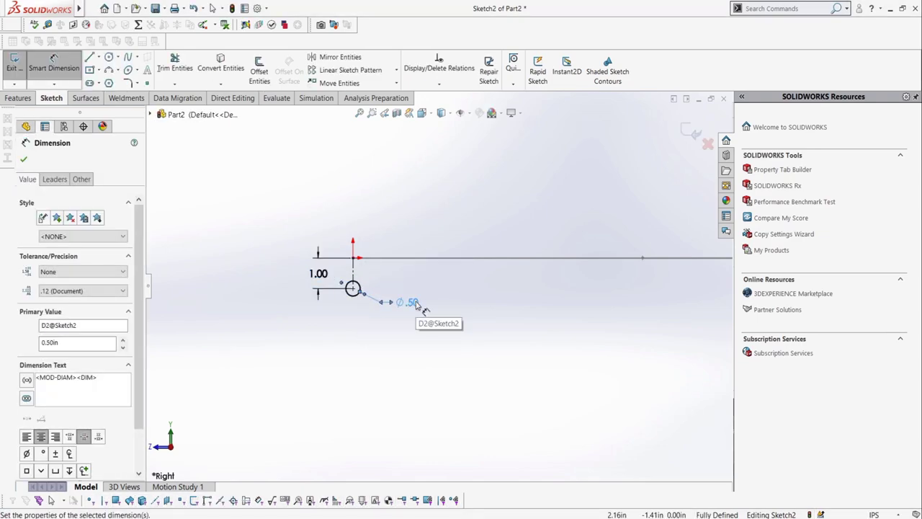
pyautogui.moveTo(405, 285)
pyautogui.mouseDown(button='middle')
pyautogui.moveTo(418, 276)
pyautogui.moveTo(471, 292)
pyautogui.moveTo(434, 277)
pyautogui.mouseUp(button='middle')
pyautogui.click(14, 64)
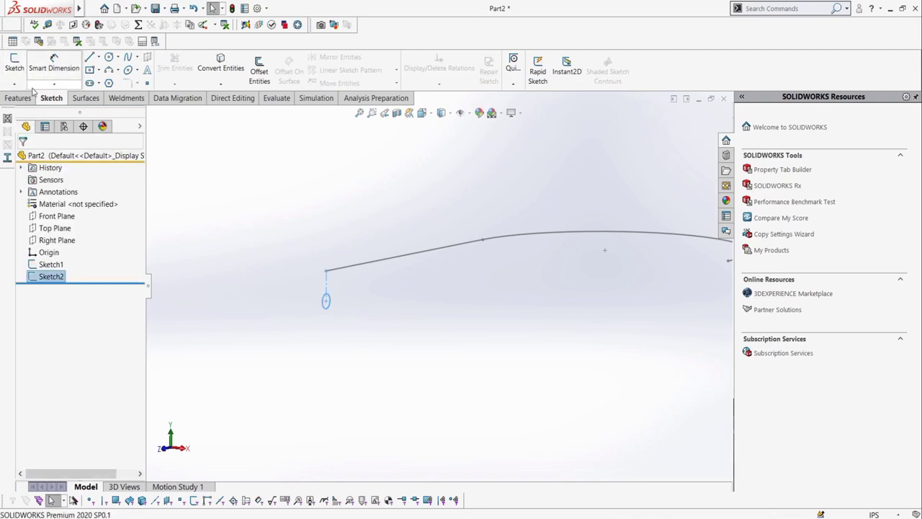
# Start a Swept Boss/Base with the circle sketch as the profile and the line-and-arc sketch as the path
pyautogui.click(324, 215)
pyautogui.scroll(4, 541, 269)
pyautogui.scroll(-1, 542, 269)
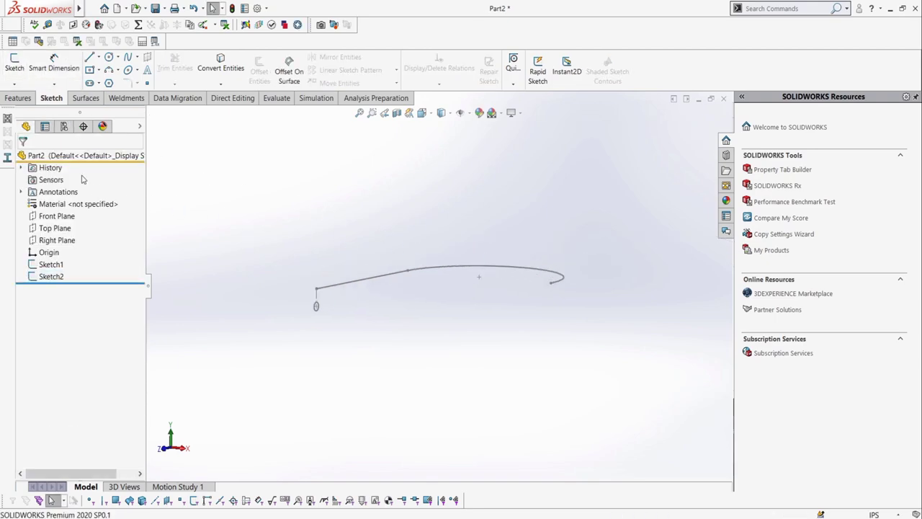
pyautogui.click(20, 98)
pyautogui.click(105, 57)
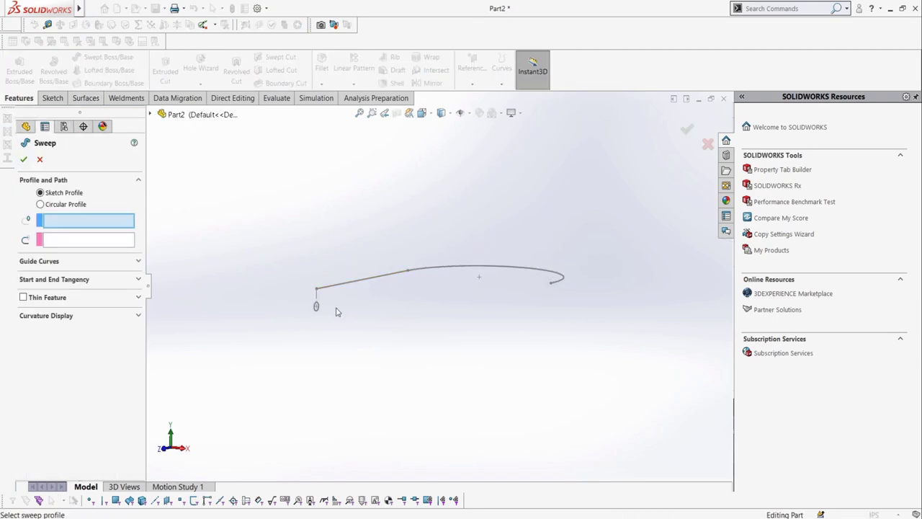
pyautogui.click(320, 312)
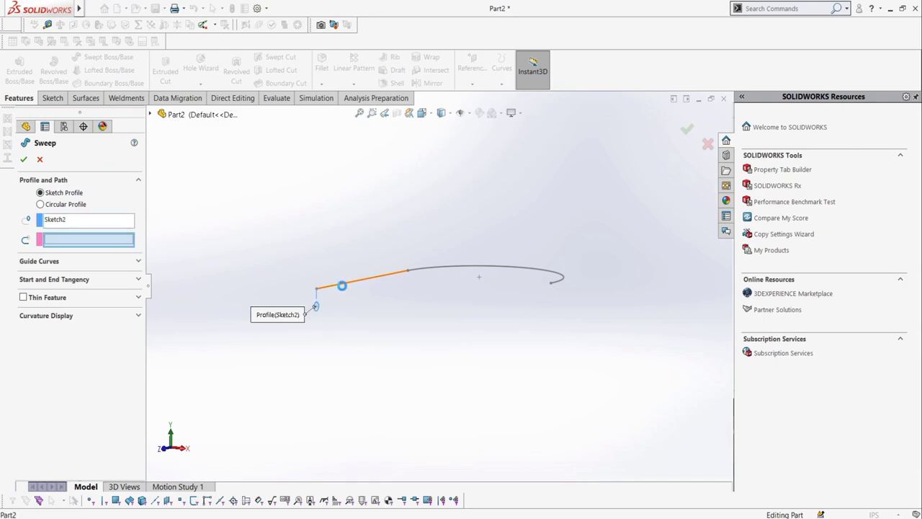
pyautogui.click(371, 295)
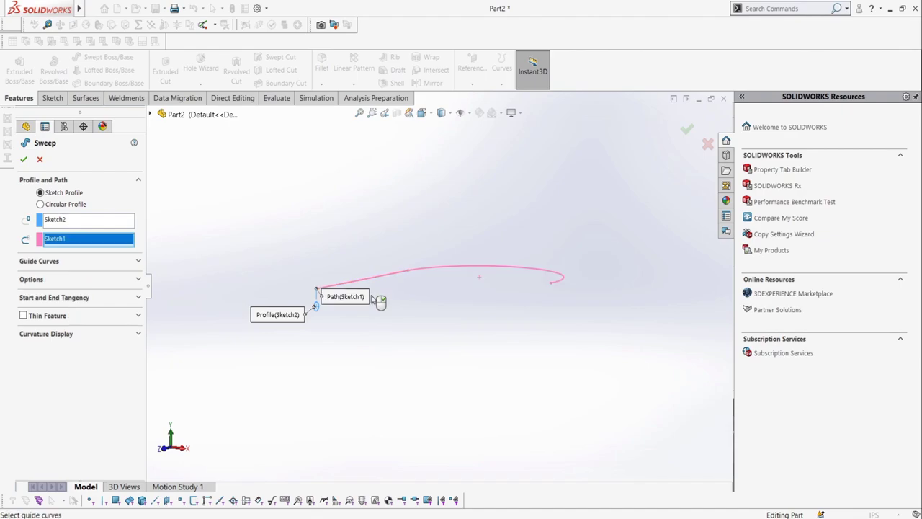
# Set the sweep's profile twist to Specify Twist Value with the twist controlled by Revolutions
pyautogui.click(134, 281)
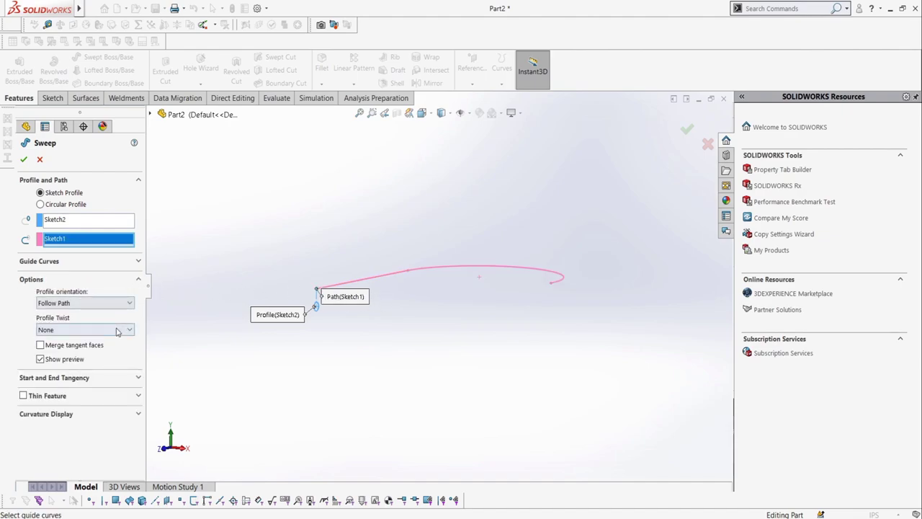
pyautogui.click(117, 330)
pyautogui.click(106, 349)
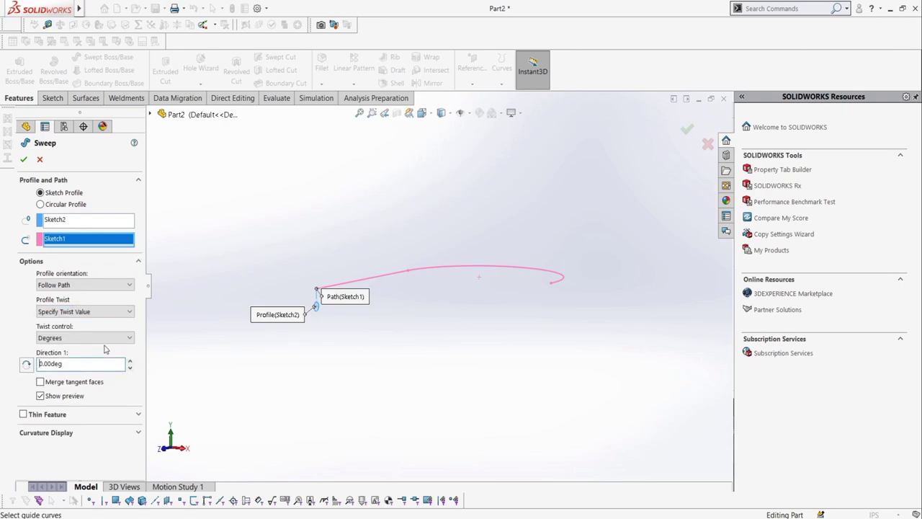
pyautogui.click(101, 337)
pyautogui.click(101, 367)
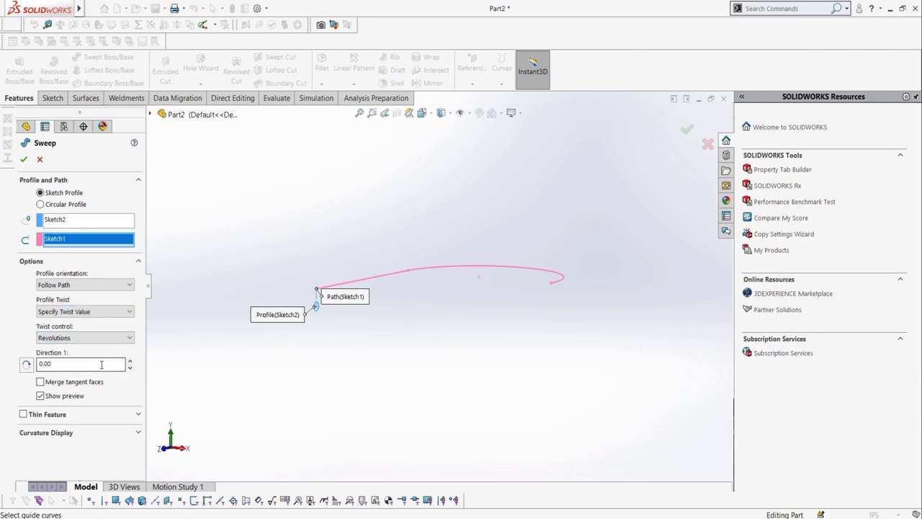
# Try increasing the sweep's twist stepwise up to 18 revolutions
pyautogui.click(132, 361)
pyautogui.click(131, 361)
pyautogui.click(132, 361)
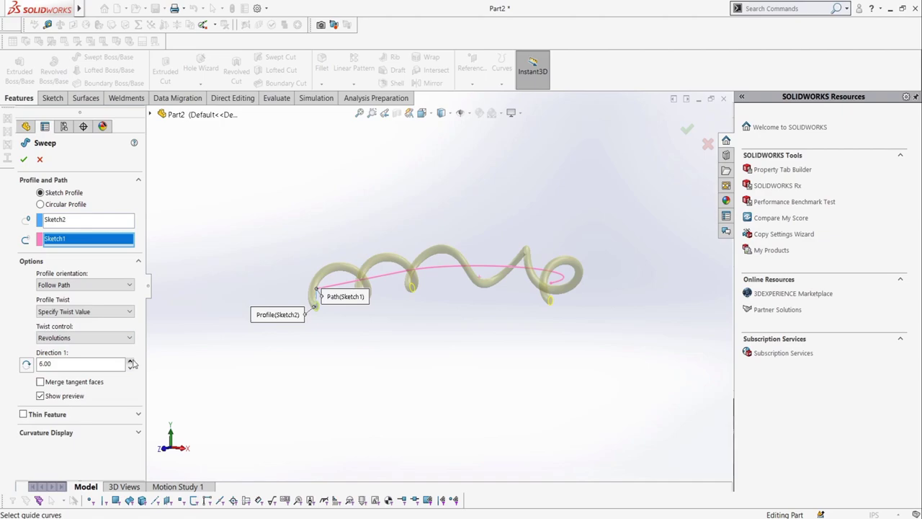
pyautogui.click(132, 361)
pyautogui.click(132, 360)
pyautogui.click(132, 360)
pyautogui.click(132, 360)
pyautogui.click(132, 360)
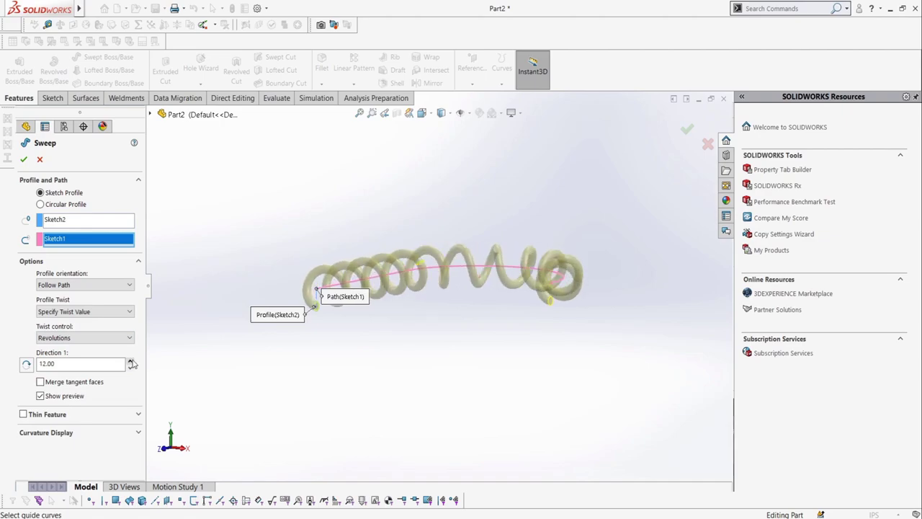
pyautogui.click(132, 360)
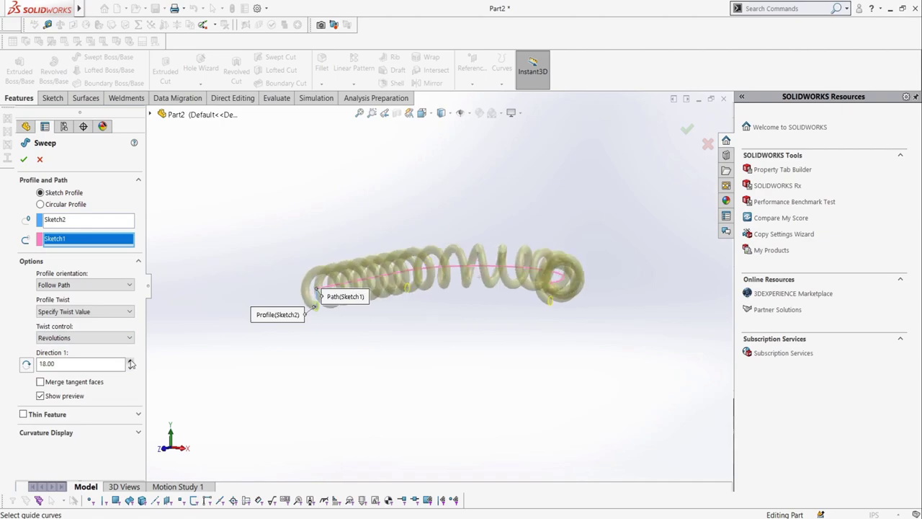
# Set the twist to 40 revolutions, complete the sweep and inspect the coil from several angles
pyautogui.moveTo(236, 345); pyautogui.dragTo(312, 410, button='middle')
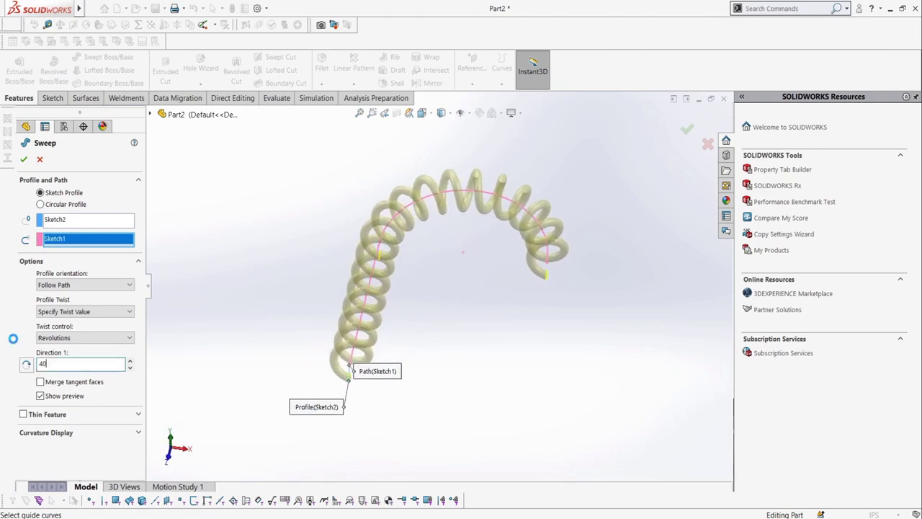
pyautogui.moveTo(278, 275); pyautogui.dragTo(242, 334, button='middle')
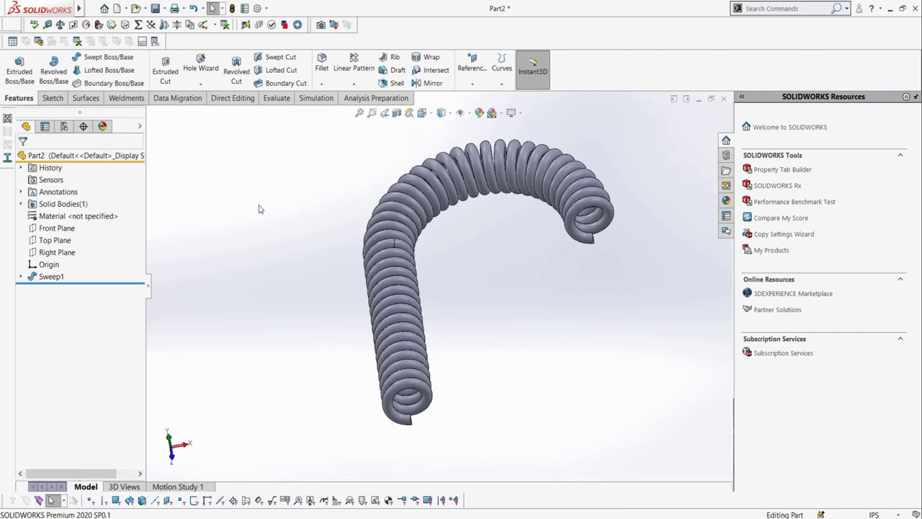
pyautogui.scroll(-5, 404, 248)
pyautogui.scroll(5, 497, 290)
pyautogui.moveTo(496, 291); pyautogui.dragTo(497, 339, button='middle')
# Create a new part document and open a sketch on the Top Plane
pyautogui.click(116, 8)
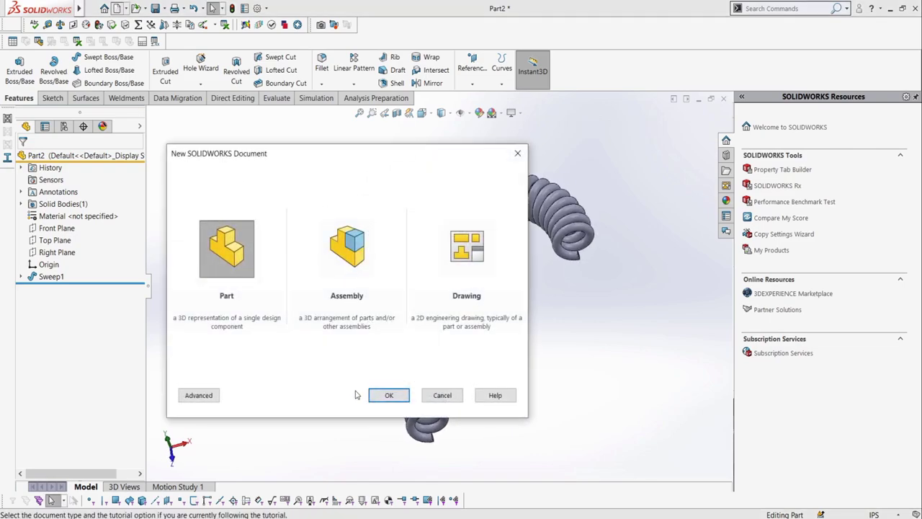
pyautogui.click(389, 396)
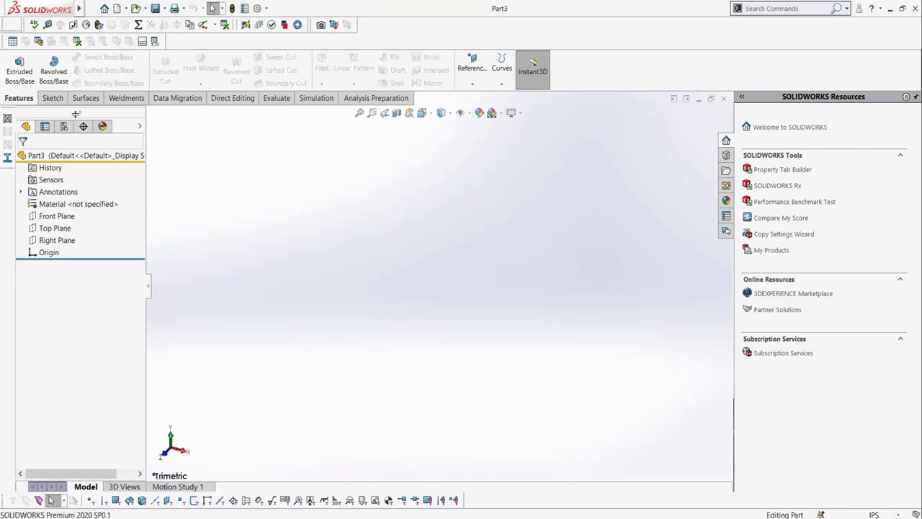
pyautogui.click(53, 98)
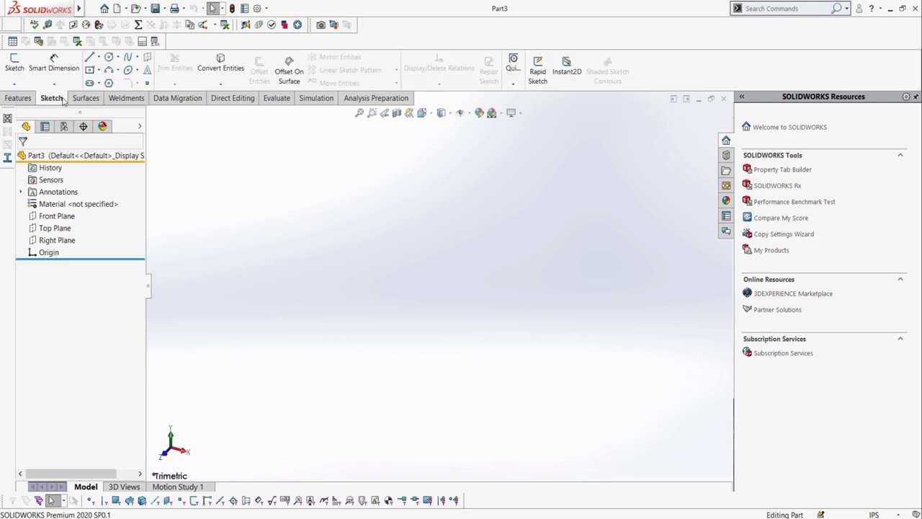
pyautogui.click(24, 64)
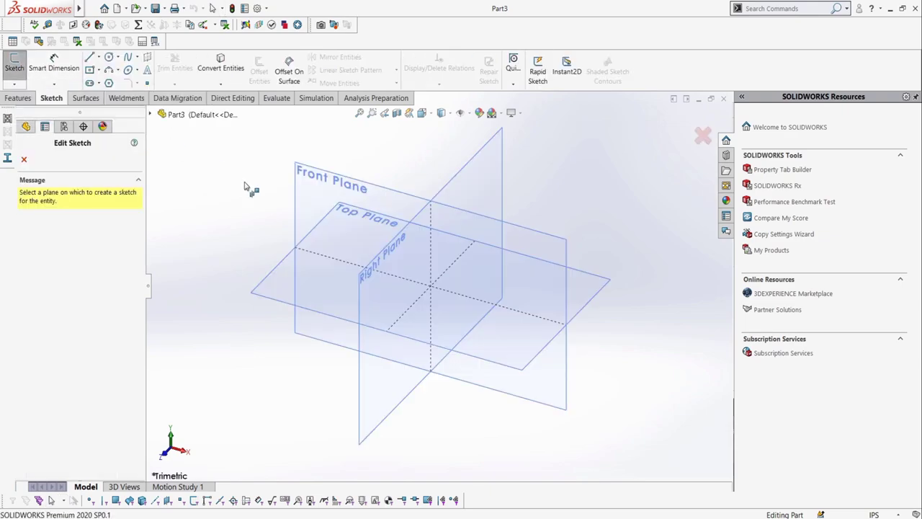
pyautogui.click(315, 272)
# Sketch a circle centred on the origin and dimension its diameter to 5 in
pyautogui.click(108, 58)
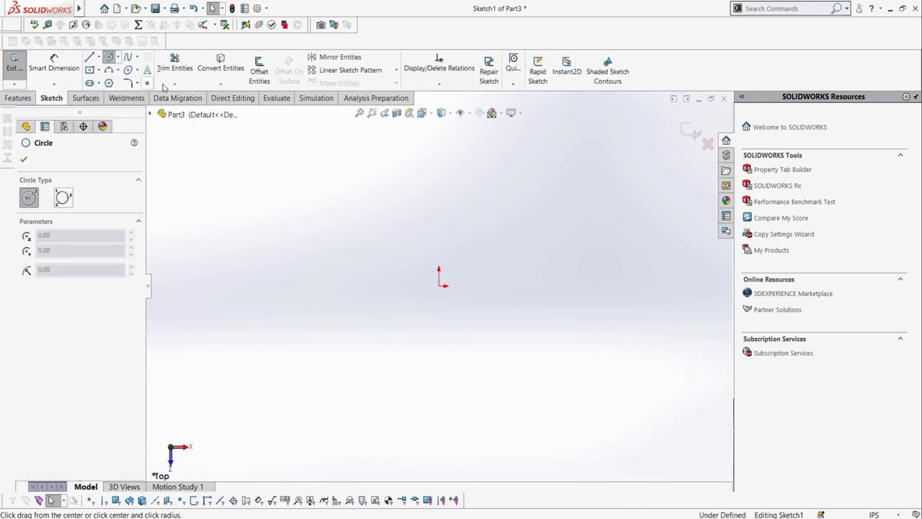
pyautogui.click(440, 286)
pyautogui.click(401, 243)
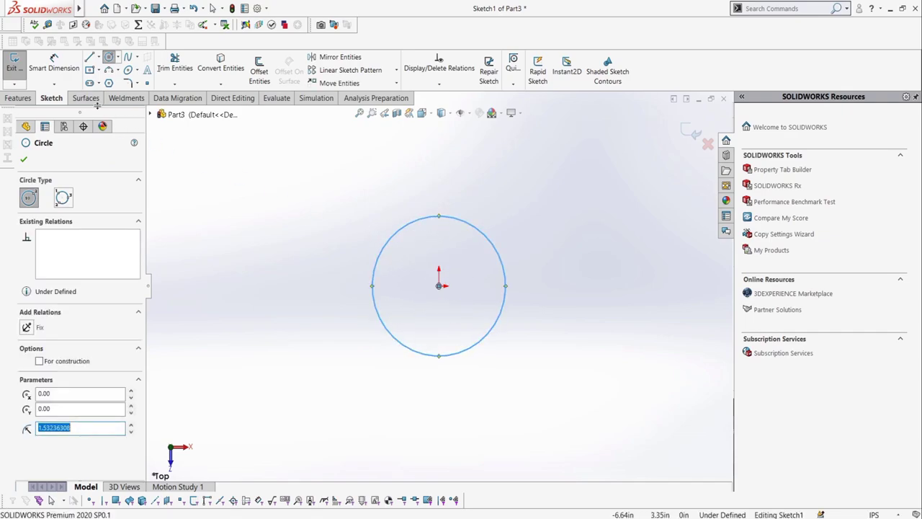
pyautogui.press('Escape')
pyautogui.click(384, 256)
pyautogui.click(413, 271)
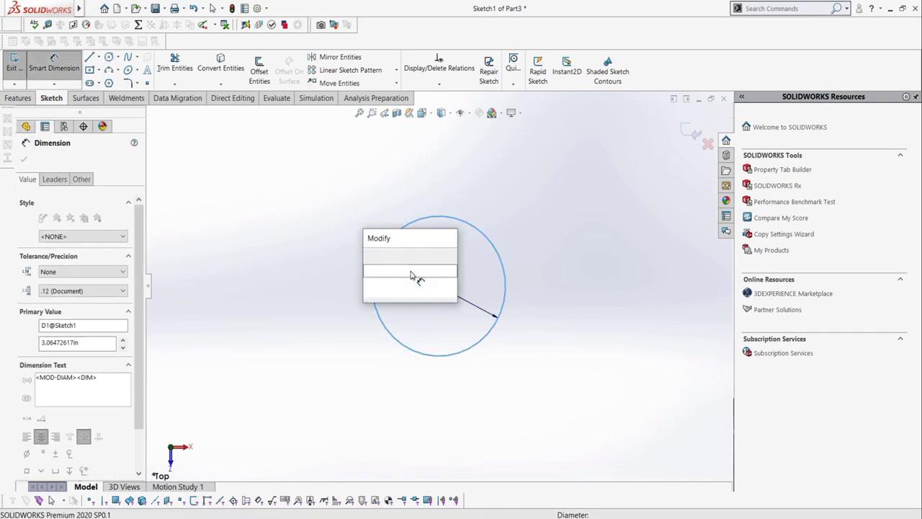
pyautogui.write('5')
pyautogui.press('Return')
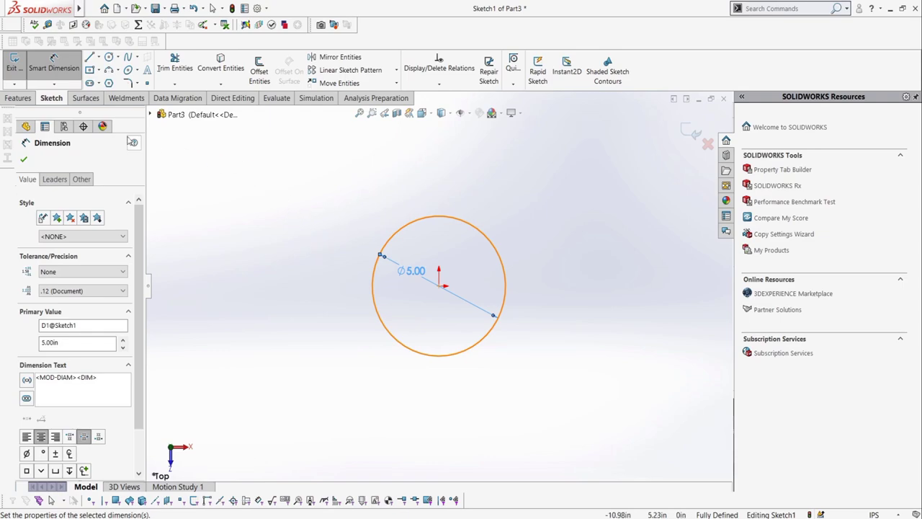
# Extrude the circle as a surface with a blind depth of 10 in
pyautogui.click(86, 98)
pyautogui.click(18, 76)
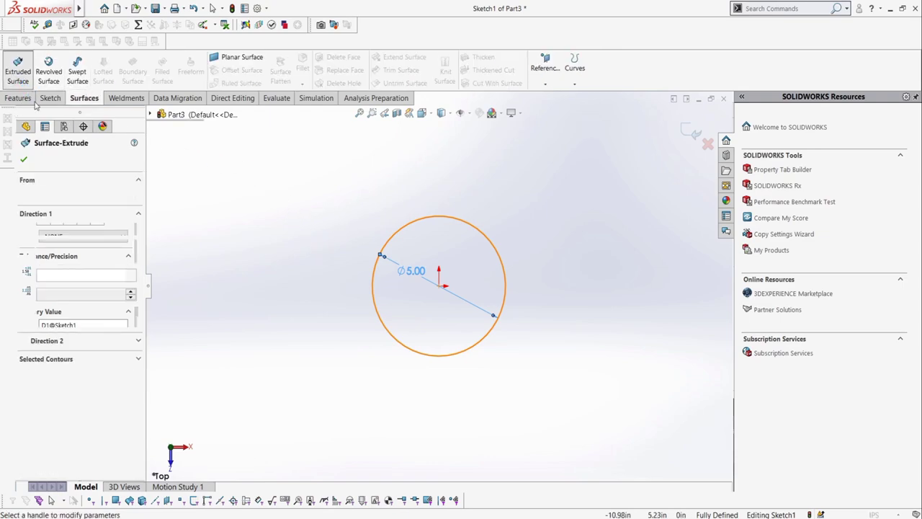
pyautogui.write('10')
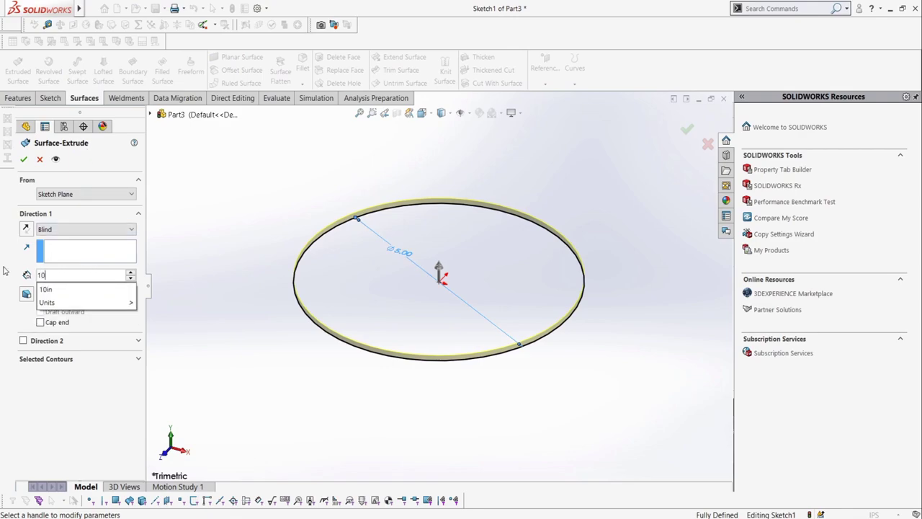
pyautogui.press('Return')
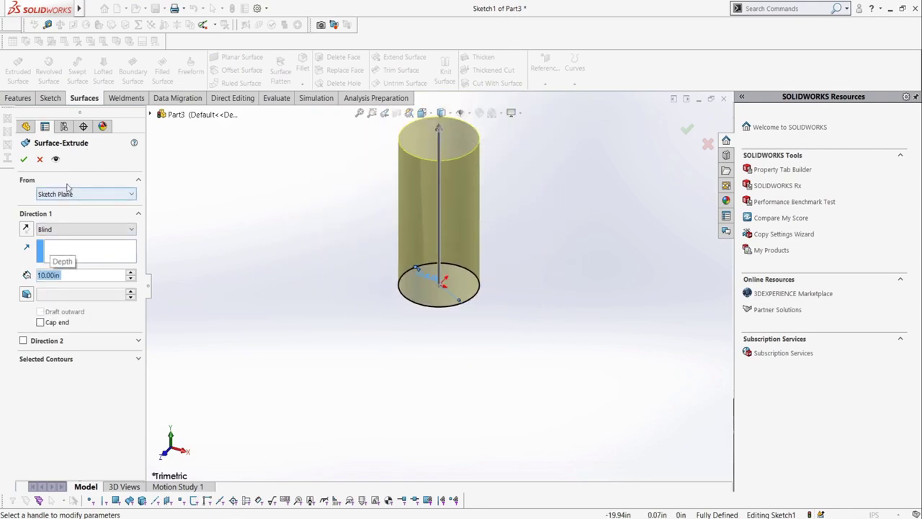
pyautogui.click(24, 159)
pyautogui.moveTo(437, 224); pyautogui.dragTo(381, 263, button='middle')
pyautogui.scroll(-2, 490, 245)
pyautogui.scroll(3, 453, 247)
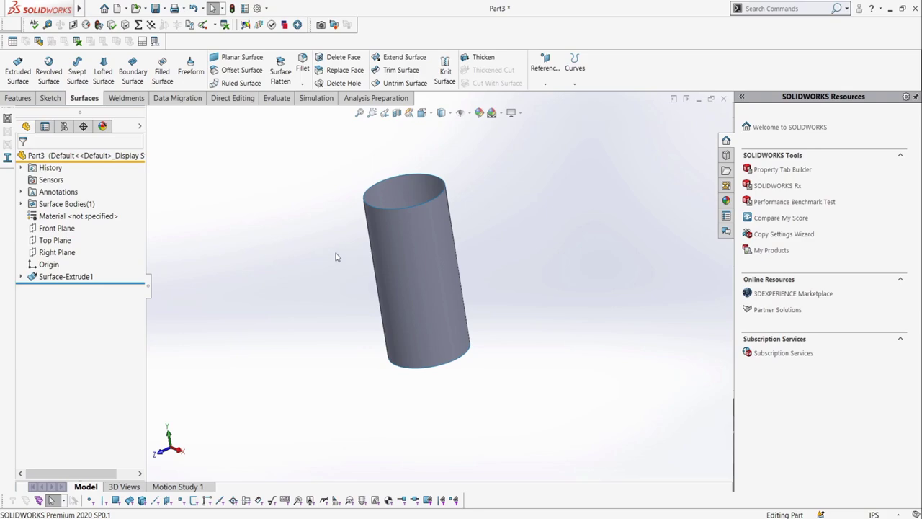
# Sketch a vertical line on the Front Plane from the origin to the cylinder's top edge and exit the sketch
pyautogui.click(56, 228)
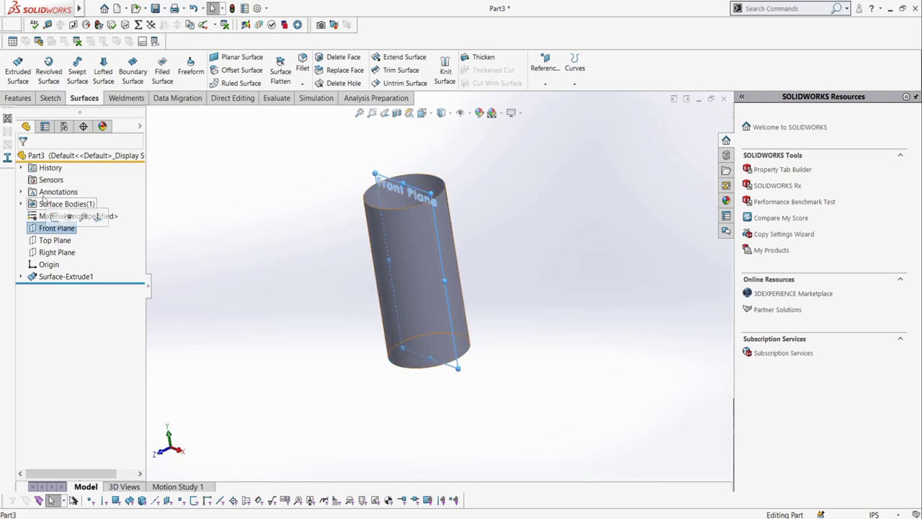
pyautogui.click(43, 98)
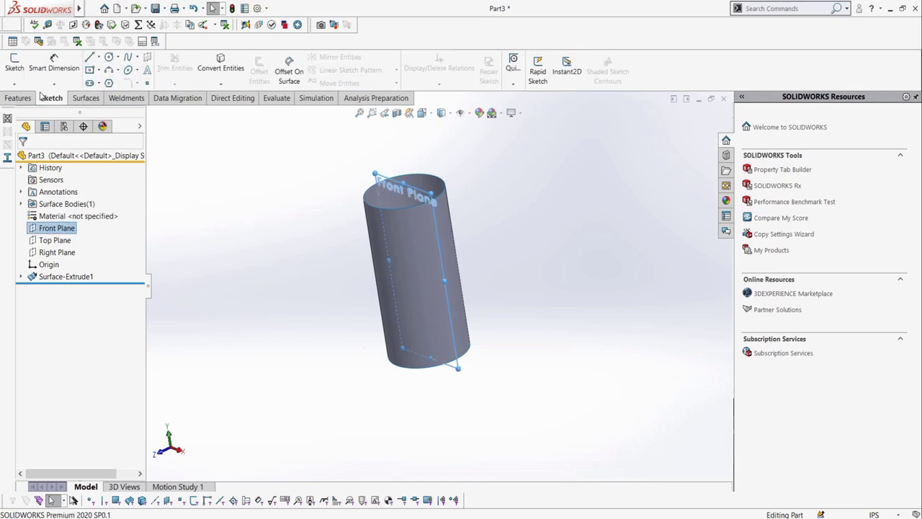
pyautogui.click(14, 64)
pyautogui.click(90, 57)
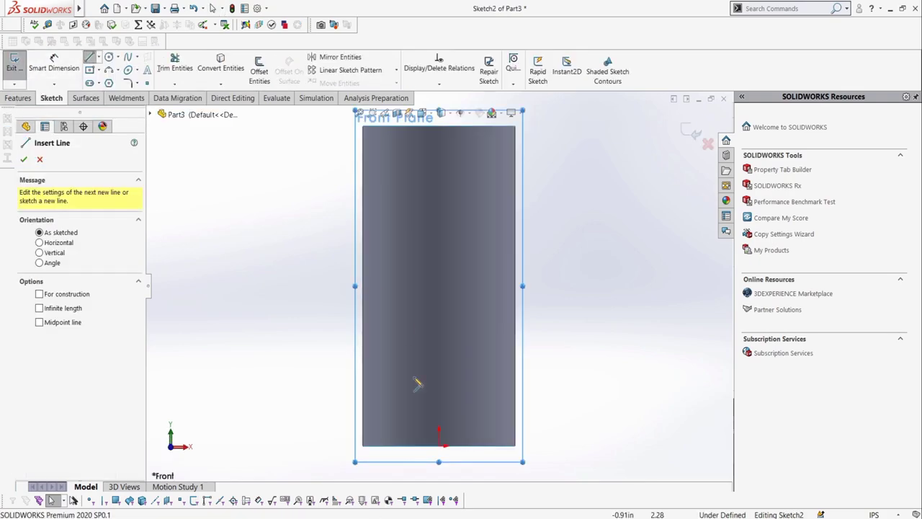
pyautogui.click(439, 431)
pyautogui.click(438, 126)
pyautogui.press('Escape')
pyautogui.click(14, 64)
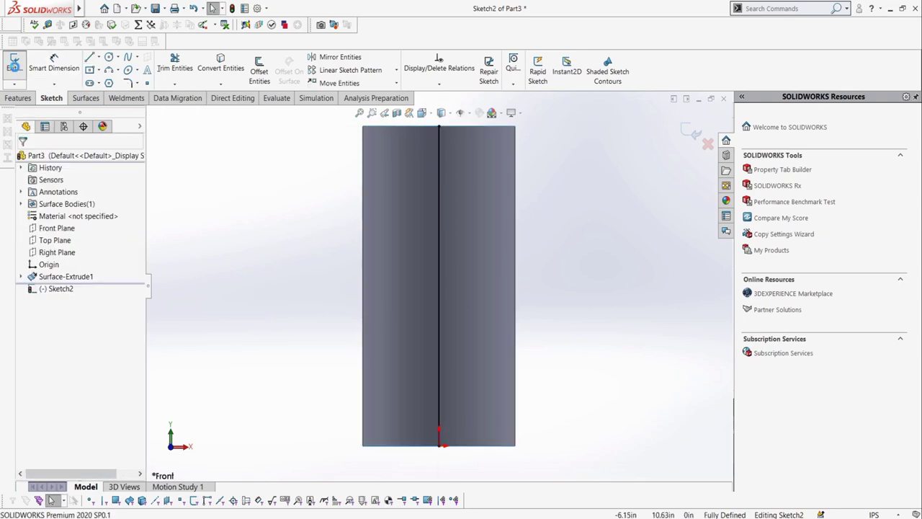
# In a separate Front Plane sketch, draw a horizontal line from the origin past the cylinder wall and set its length to 3 in
pyautogui.click(14, 64)
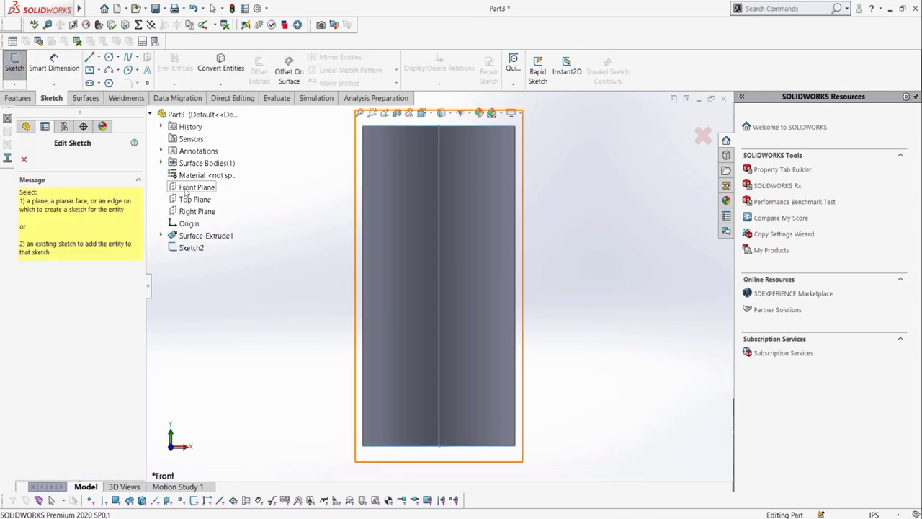
pyautogui.click(189, 187)
pyautogui.click(439, 446)
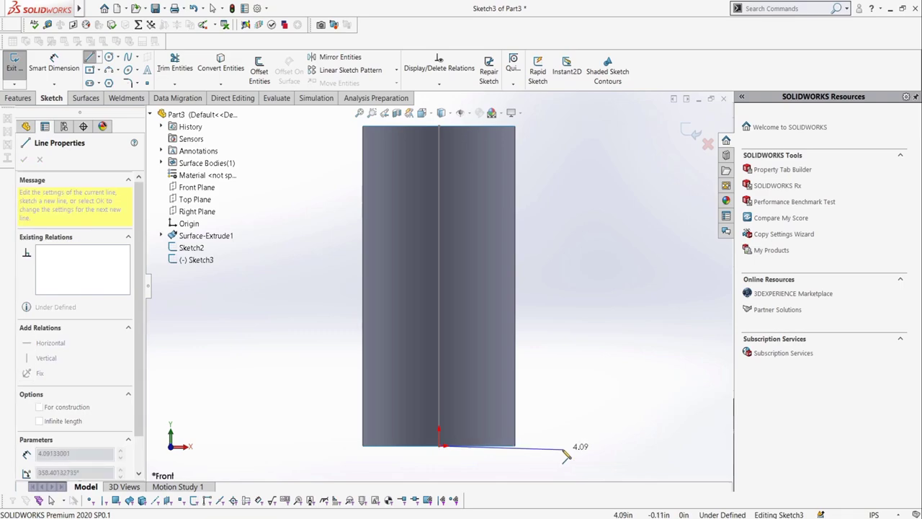
pyautogui.click(560, 446)
pyautogui.press('Escape')
pyautogui.click(54, 67)
pyautogui.click(544, 446)
pyautogui.click(552, 468)
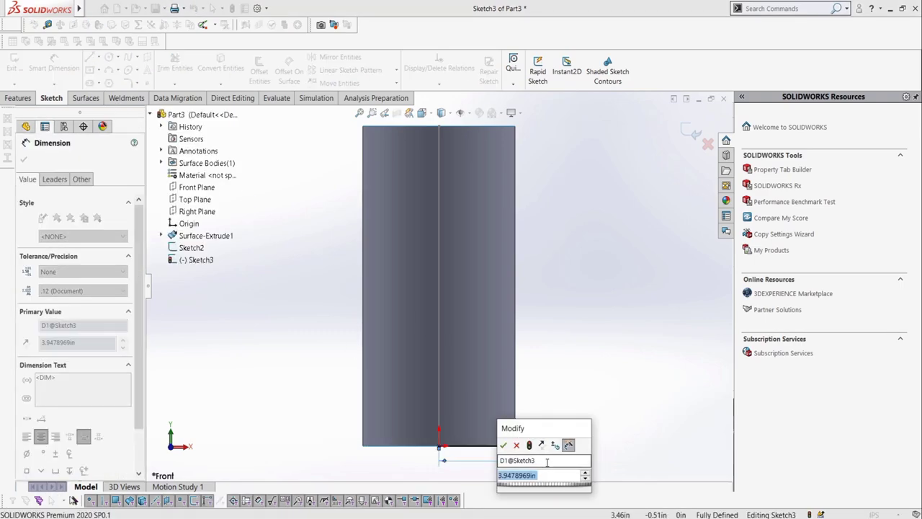
pyautogui.write('3')
pyautogui.press('Return')
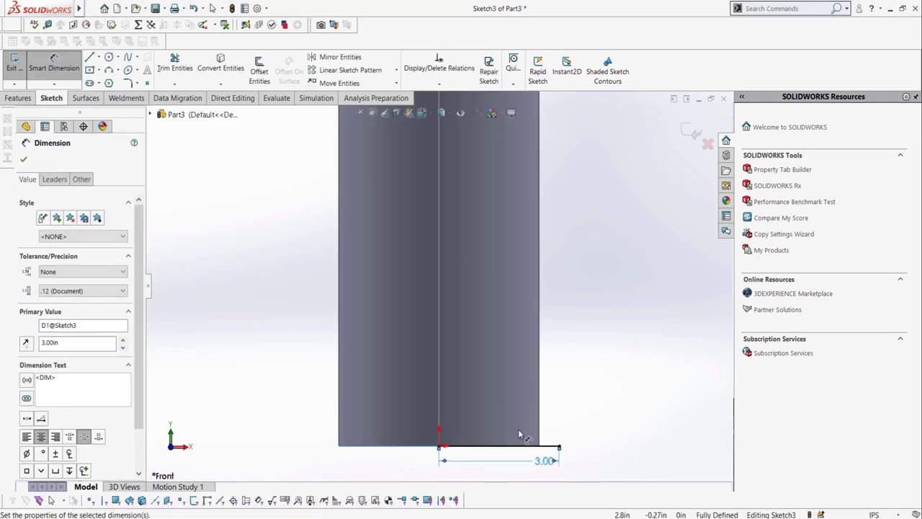
pyautogui.click(14, 64)
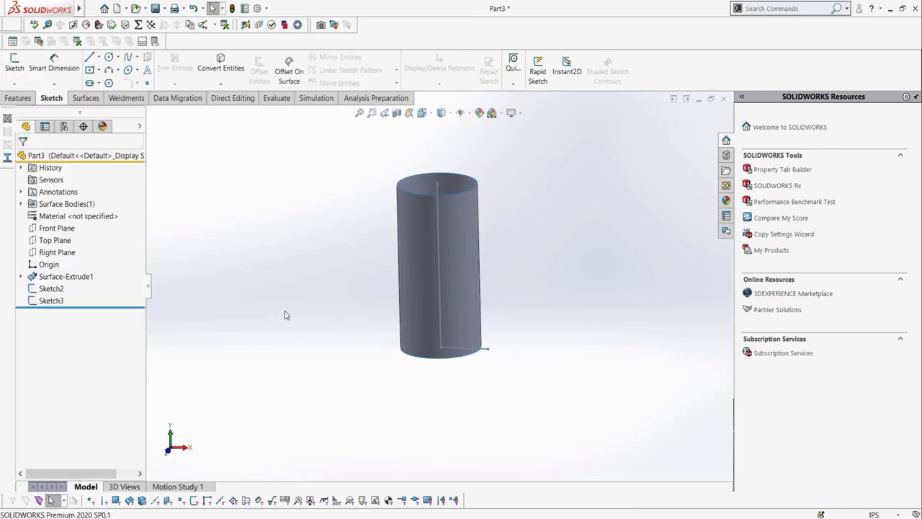
# Start a Swept Surface with the 3 in horizontal line as the profile and the vertical line as the path
pyautogui.click(85, 98)
pyautogui.click(77, 68)
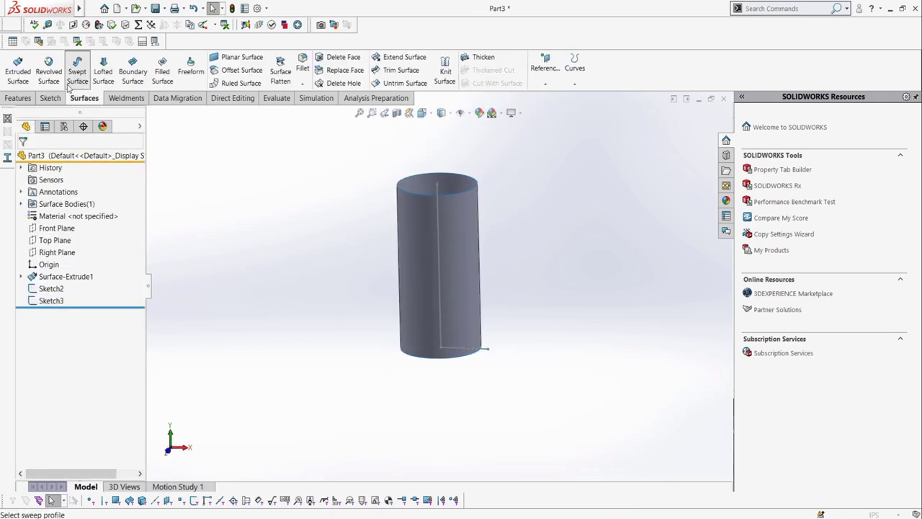
pyautogui.click(465, 350)
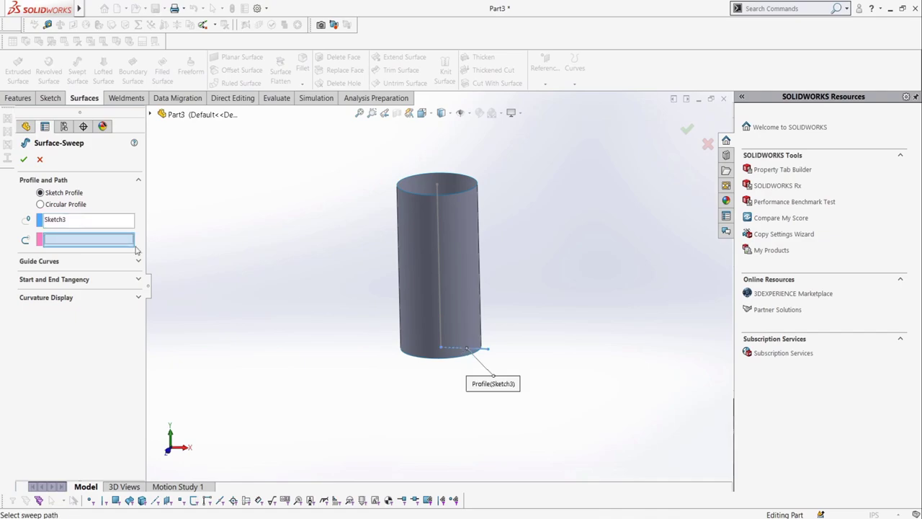
pyautogui.click(441, 274)
# Set the swept surface's profile twist to Specify Twist Value, give it a multi-turn twist and complete the sweep
pyautogui.click(124, 279)
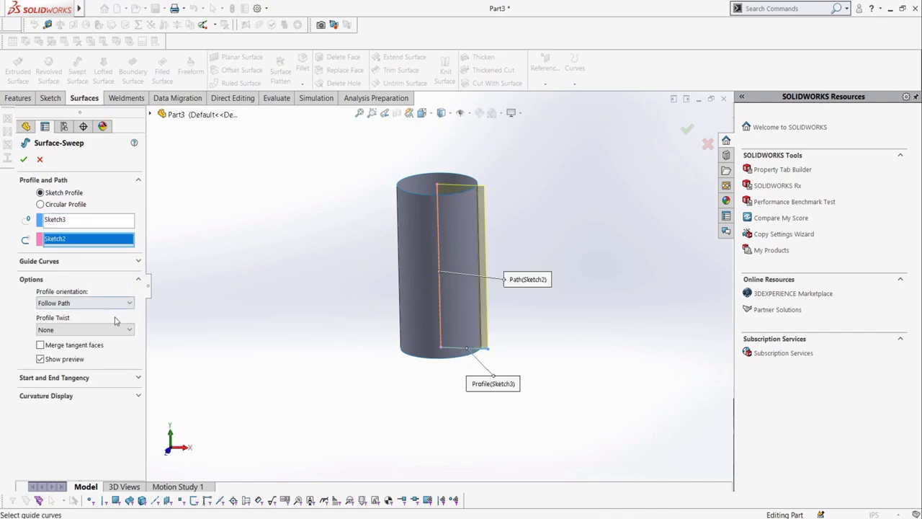
pyautogui.click(127, 312)
pyautogui.click(126, 341)
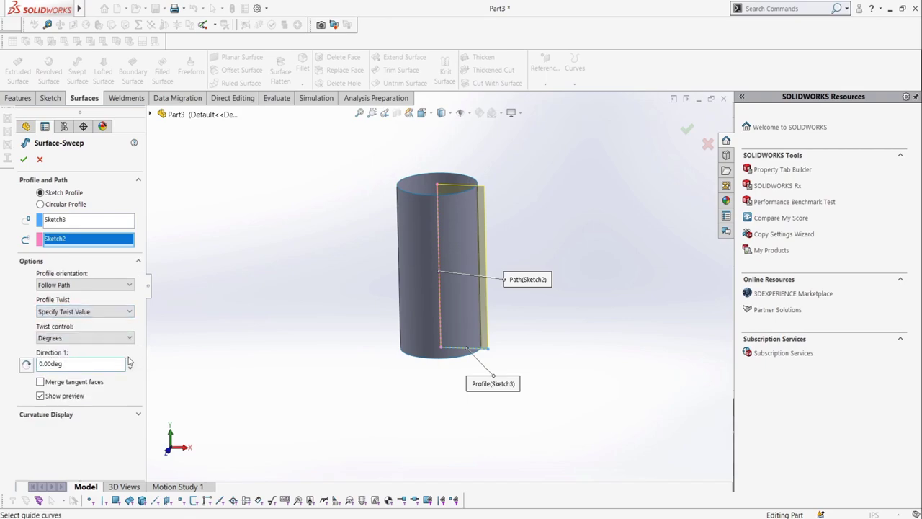
pyautogui.click(123, 338)
pyautogui.click(105, 363)
pyautogui.press('Return')
pyautogui.press('Return')
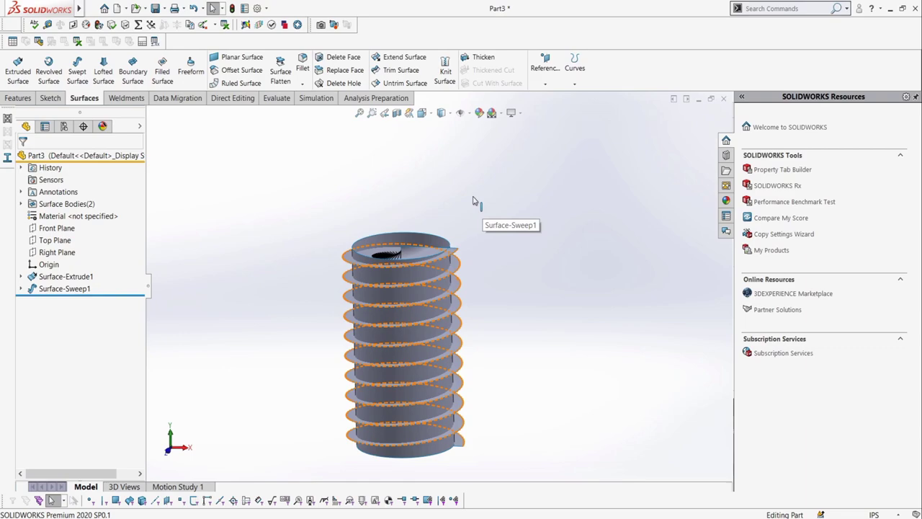
# Create an Intersection Curve between the cylindrical face and the twisted swept face, and exit the 3D sketch
pyautogui.click(46, 100)
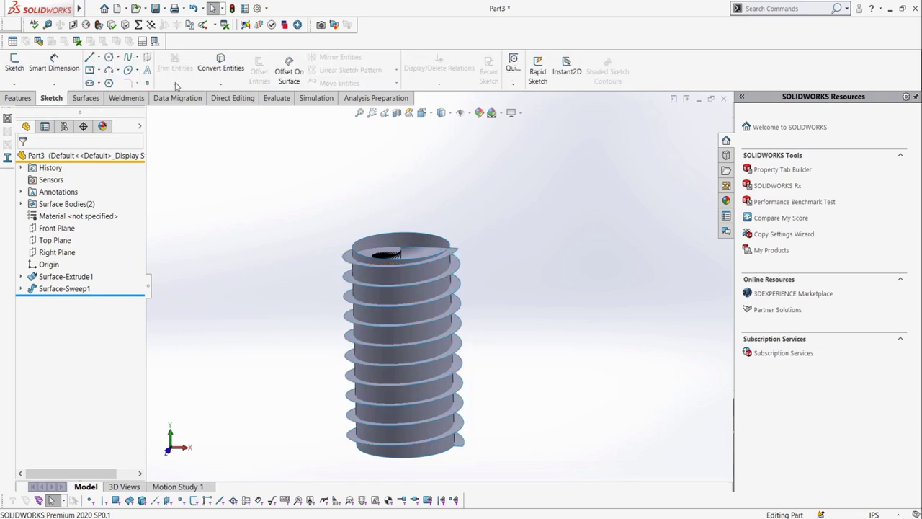
pyautogui.click(220, 84)
pyautogui.click(219, 102)
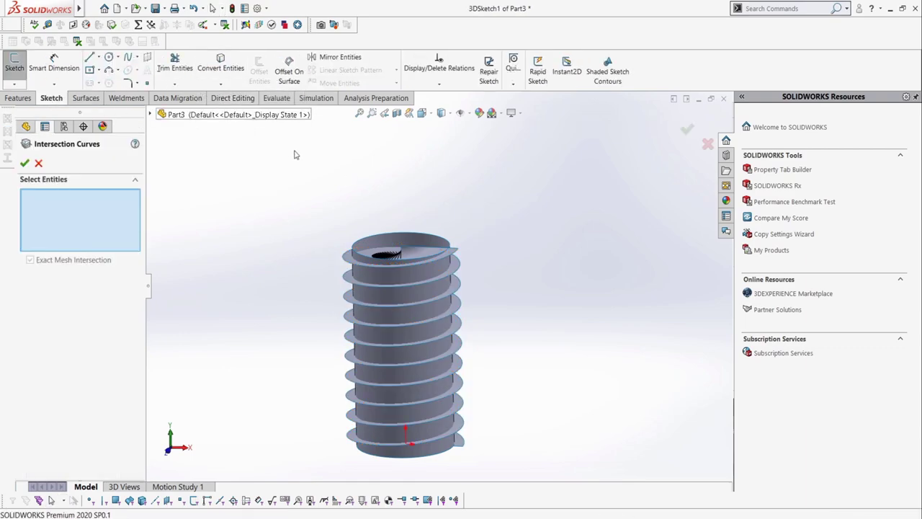
pyautogui.click(377, 249)
pyautogui.click(348, 257)
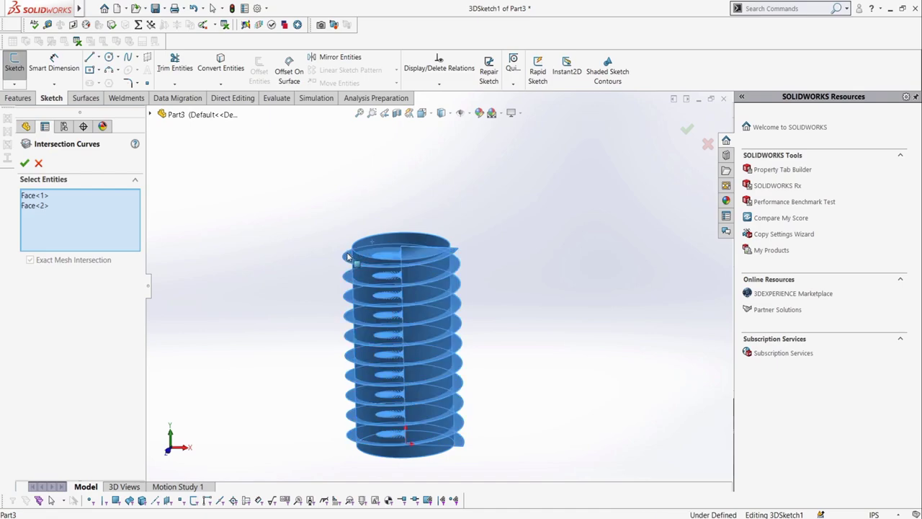
pyautogui.click(25, 167)
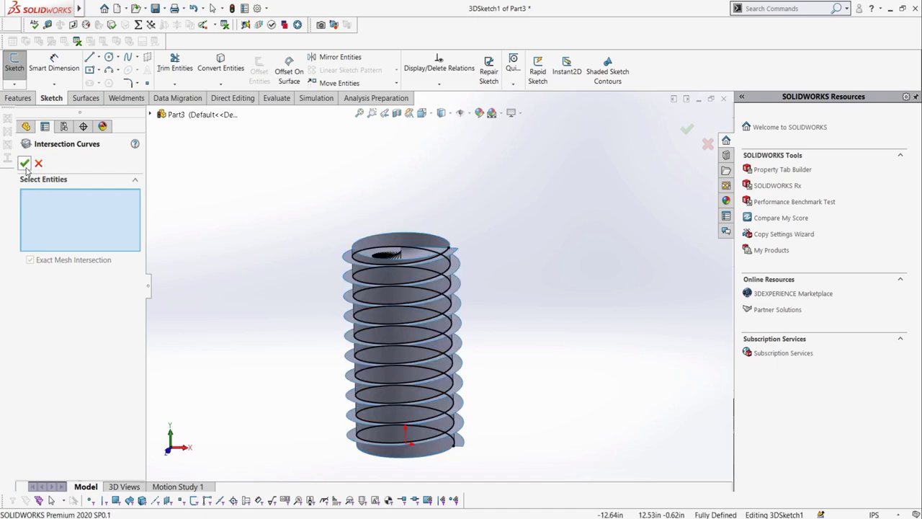
pyautogui.click(14, 84)
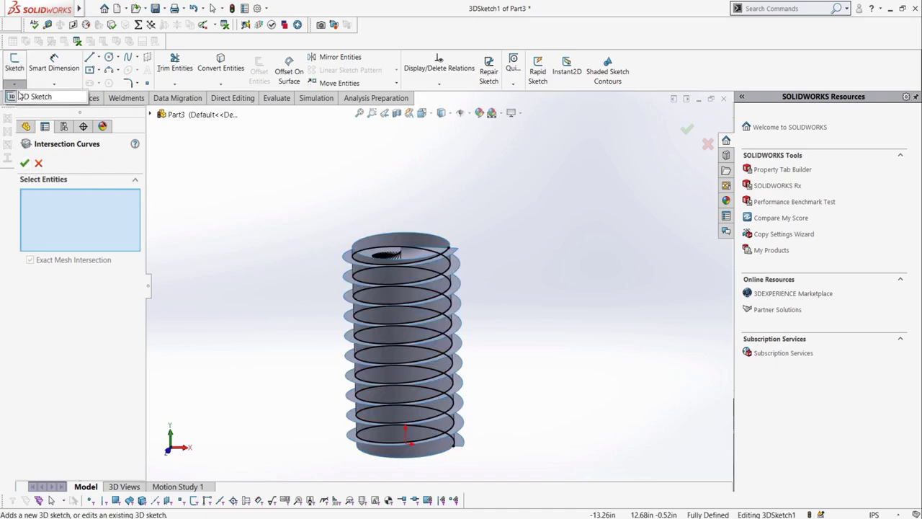
pyautogui.click(22, 96)
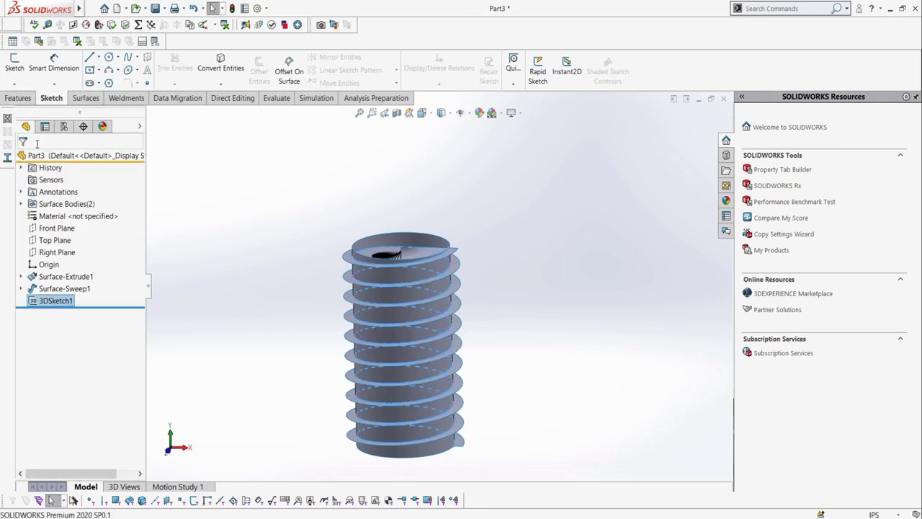
# Hide the extruded and swept surface bodies and inspect the remaining helical 3D sketch curve
pyautogui.click(21, 204)
pyautogui.keyDown('shift'); pyautogui.click(54, 228); pyautogui.keyUp('shift')
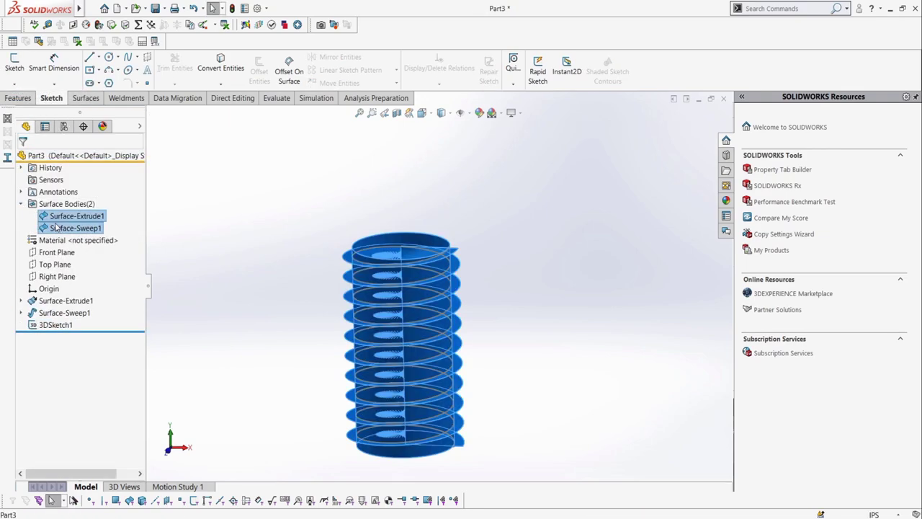
pyautogui.rightClick(56, 226)
pyautogui.click(88, 231)
pyautogui.moveTo(421, 286); pyautogui.dragTo(408, 307, button='middle')
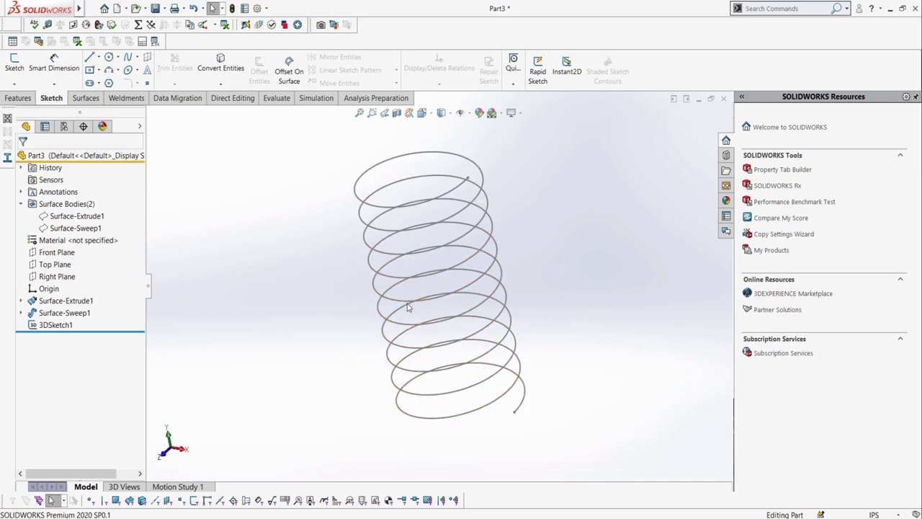
pyautogui.moveTo(455, 267); pyautogui.dragTo(513, 220, button='middle')
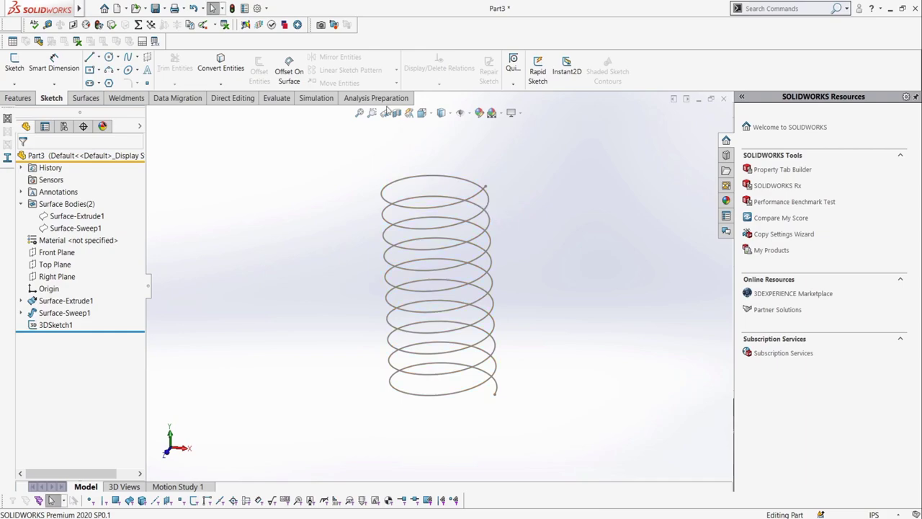
# Sweep a solid coil with a 0.4 in diameter circular profile along the helical 3D sketch curve
pyautogui.click(18, 98)
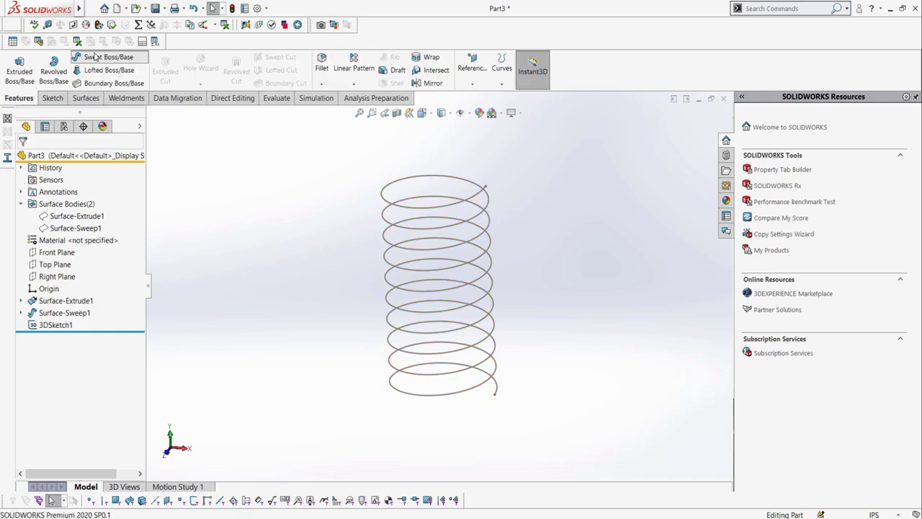
pyautogui.click(101, 57)
pyautogui.click(58, 205)
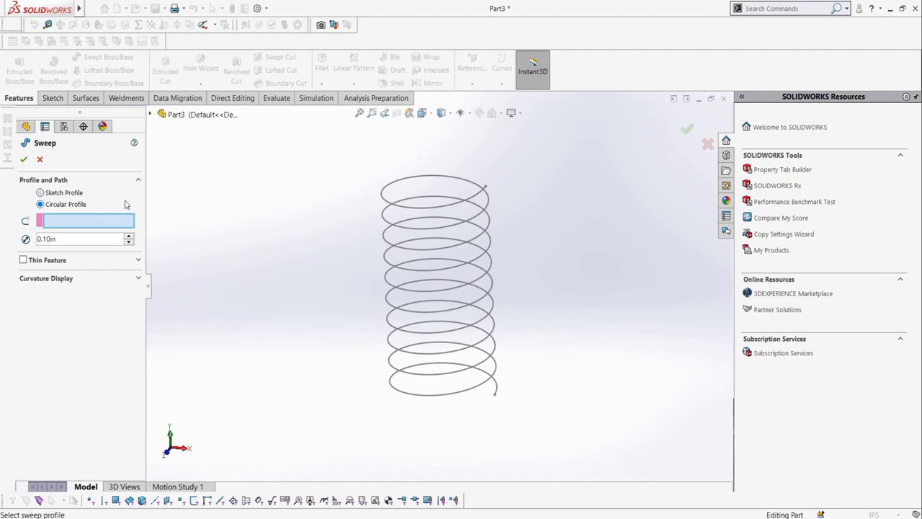
pyautogui.click(383, 195)
pyautogui.write('0.4')
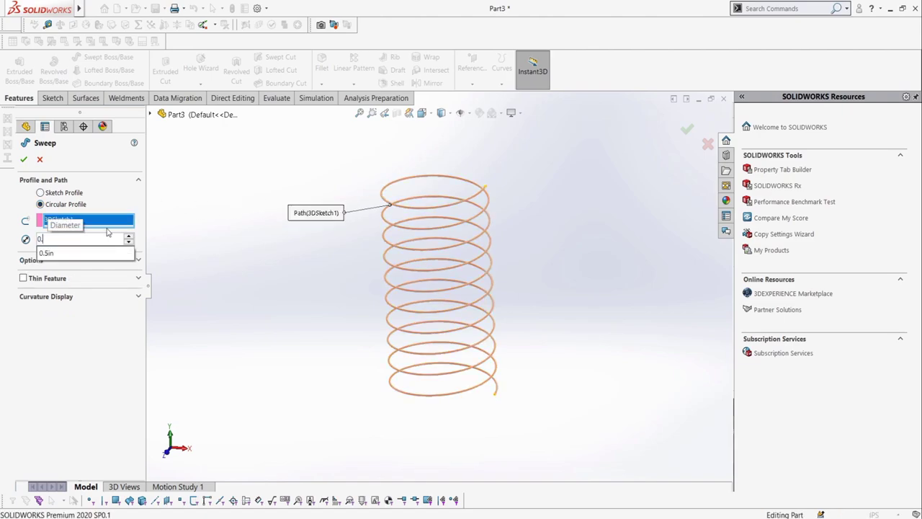
pyautogui.press('Return')
pyautogui.click(25, 160)
pyautogui.scroll(-5, 325, 223)
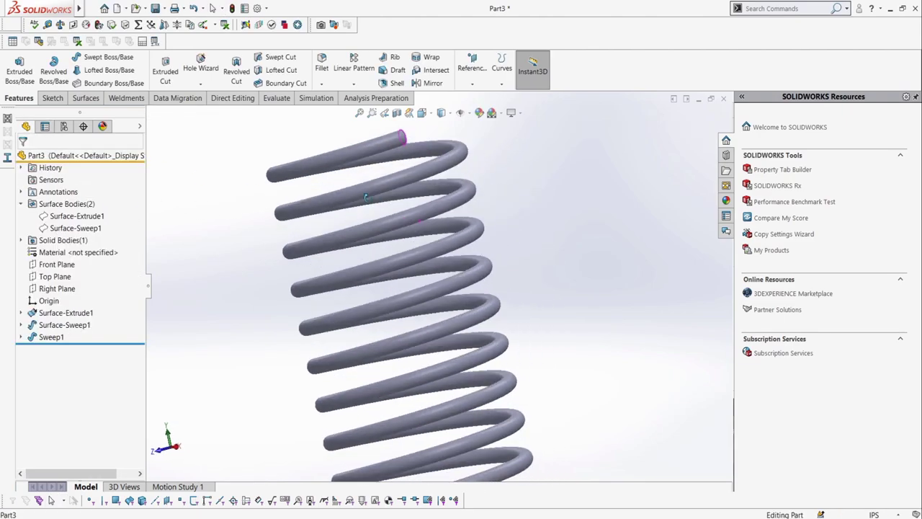
pyautogui.scroll(4, 325, 222)
pyautogui.scroll(-4, 413, 261)
pyautogui.moveTo(414, 261); pyautogui.dragTo(480, 254, button='middle')
pyautogui.scroll(3, 480, 253)
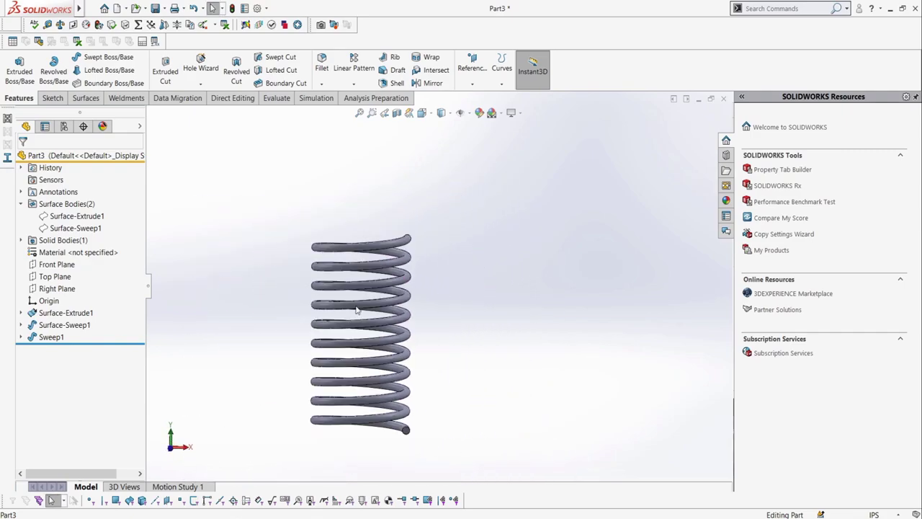
pyautogui.moveTo(319, 330); pyautogui.dragTo(247, 298, button='middle')
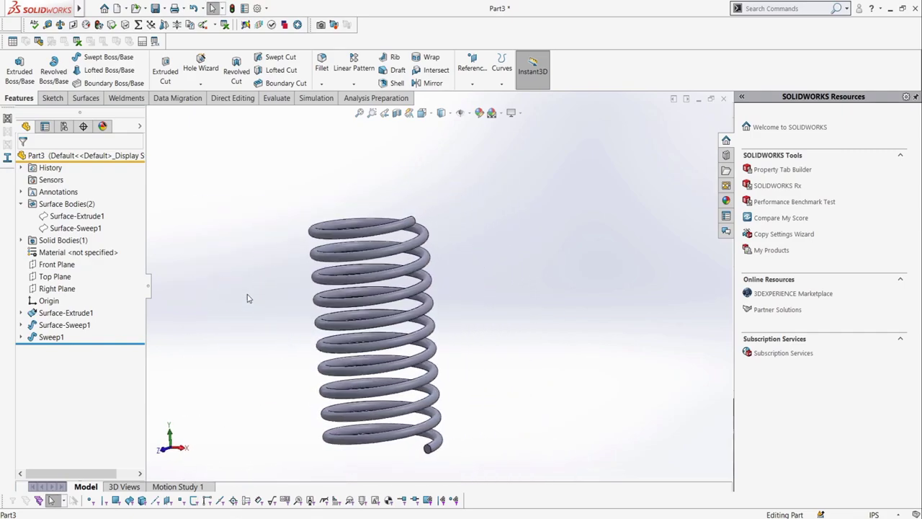
# Create a new part and start a sketch on the Top Plane
pyautogui.click(116, 9)
pyautogui.click(390, 395)
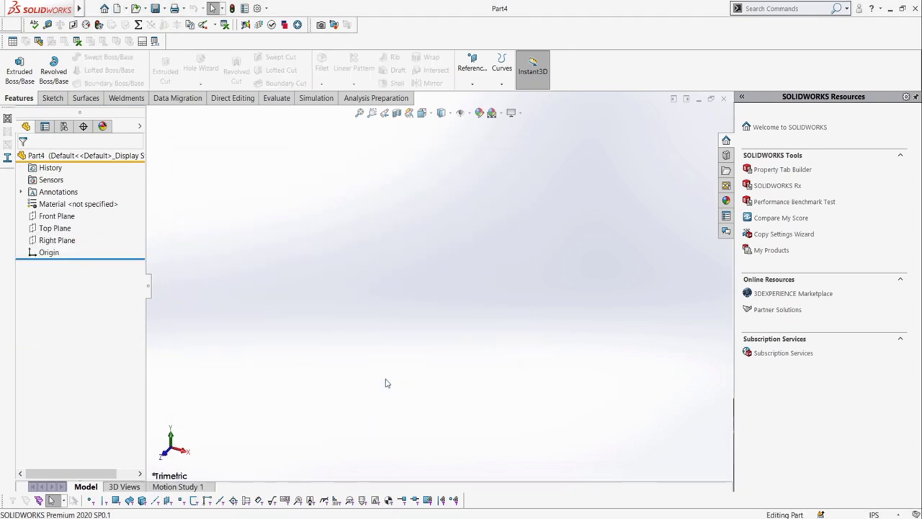
pyautogui.click(52, 98)
pyautogui.click(14, 65)
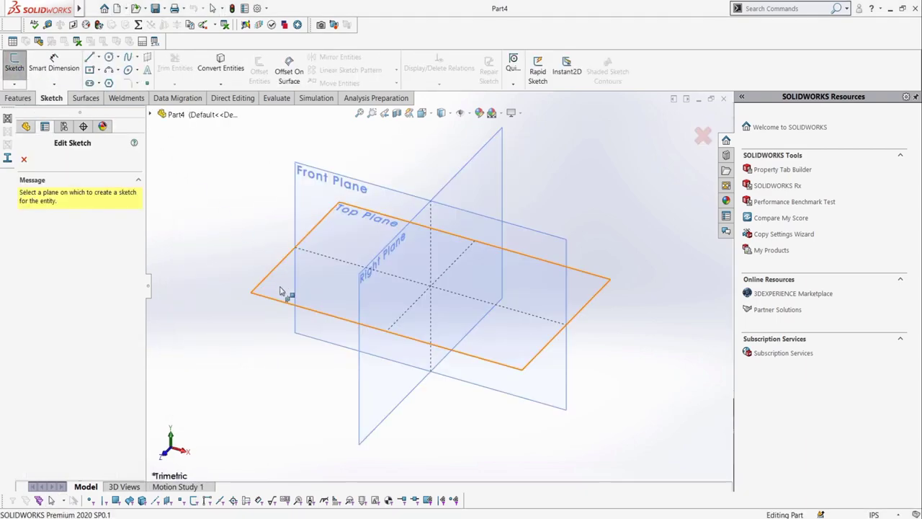
pyautogui.click(286, 295)
# Sketch a vertical midpoint line about 3.52 in long centred on the origin and make it construction geometry
pyautogui.click(98, 57)
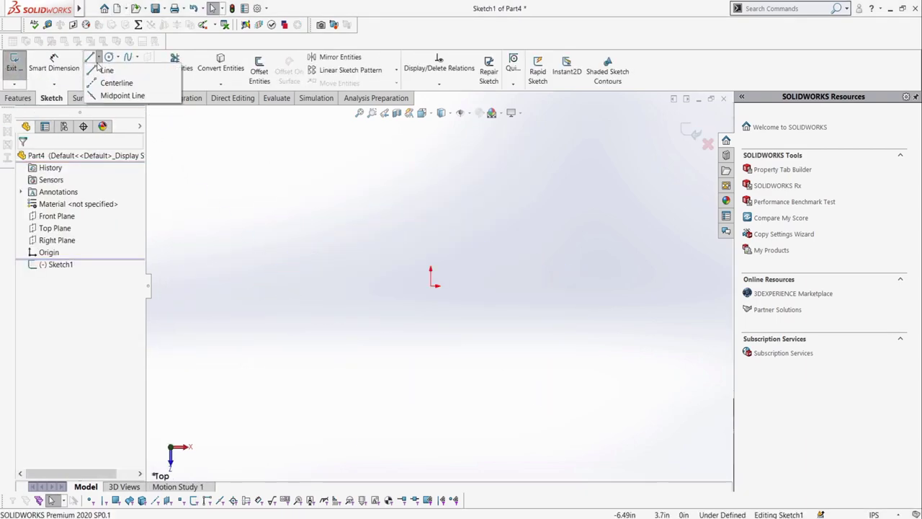
pyautogui.click(119, 95)
pyautogui.click(430, 286)
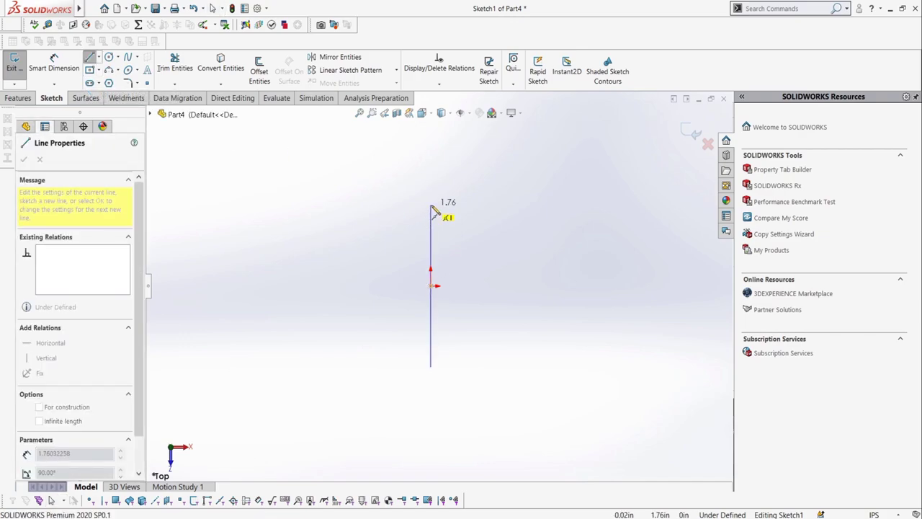
pyautogui.click(431, 205)
pyautogui.press('Escape')
pyautogui.click(431, 271)
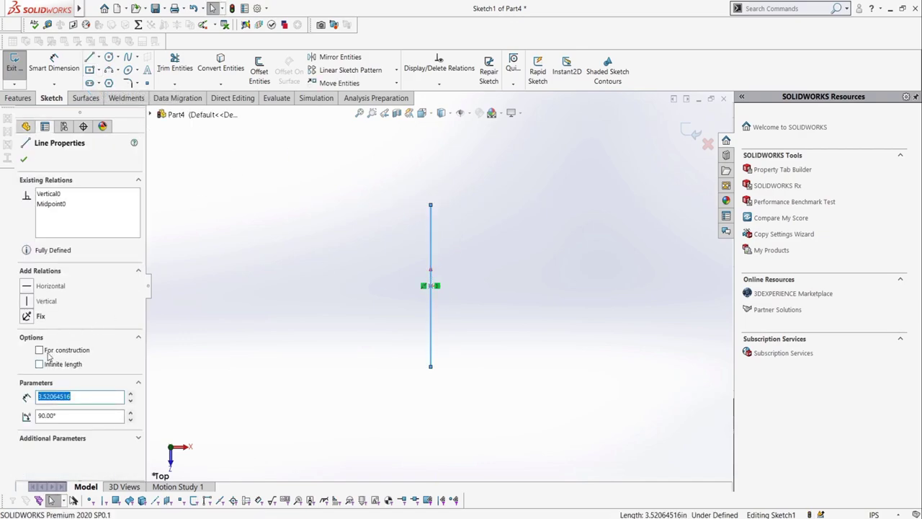
pyautogui.click(45, 352)
pyautogui.click(207, 232)
# Sketch a semicircular centerpoint arc centred on the origin, joining the two ends of the construction line
pyautogui.click(117, 70)
pyautogui.click(133, 79)
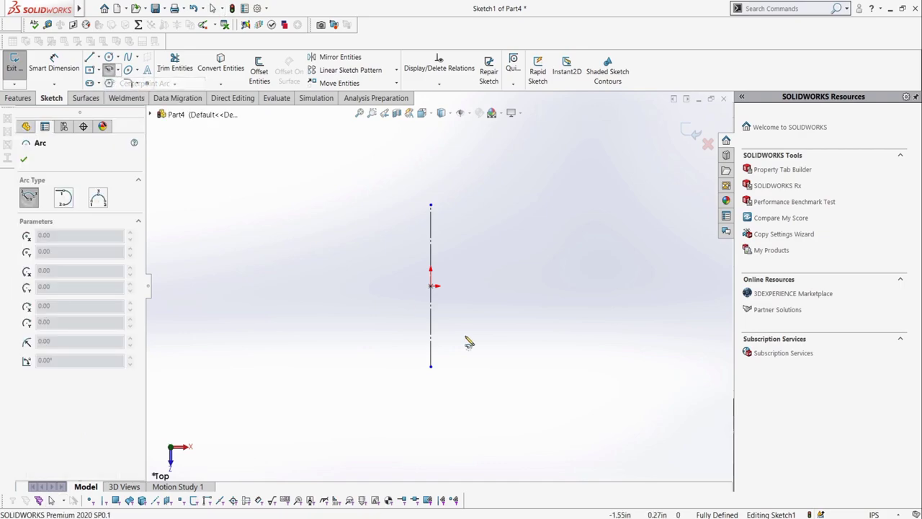
pyautogui.click(431, 286)
pyautogui.click(431, 205)
pyautogui.click(431, 366)
pyautogui.press('Escape')
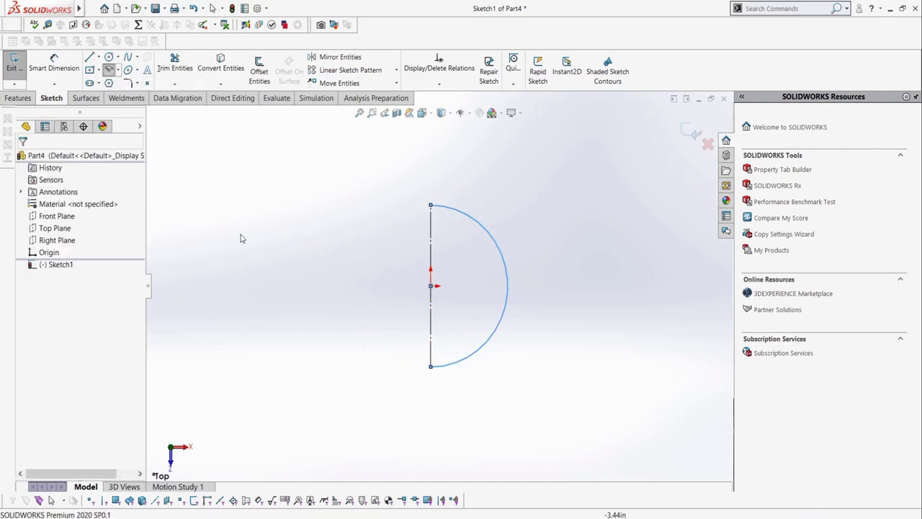
# Dimension the vertical construction line to 5 in
pyautogui.click(431, 303)
pyautogui.click(459, 306)
pyautogui.press('Return')
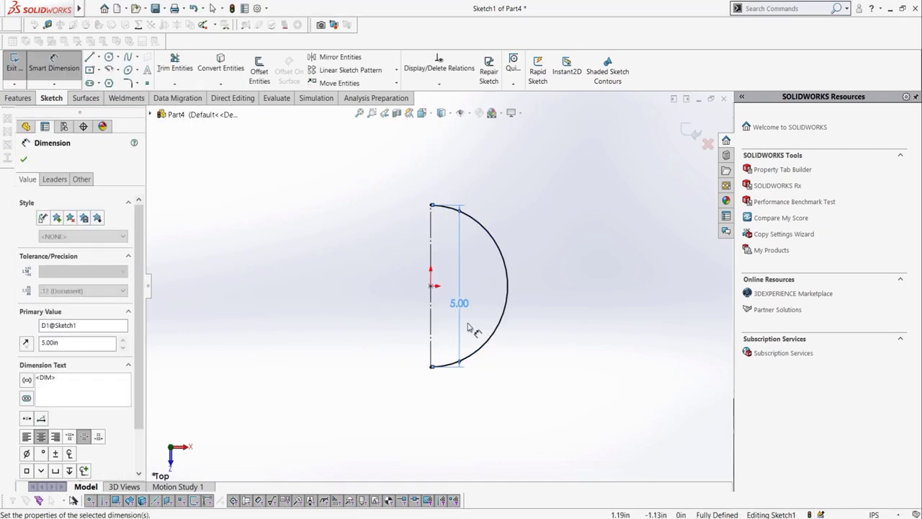
# Create a Revolved Surface from the semicircle about the construction line to form a sphere
pyautogui.click(17, 98)
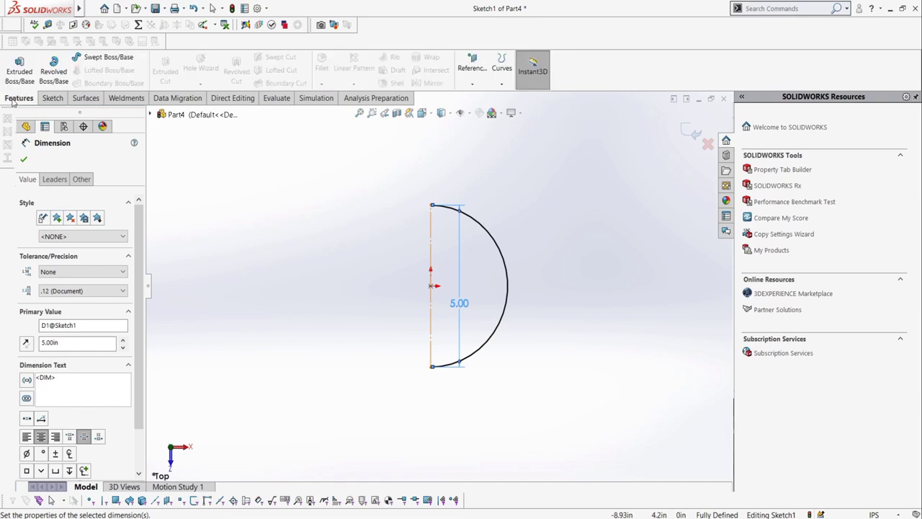
pyautogui.click(86, 98)
pyautogui.click(48, 72)
pyautogui.click(24, 159)
pyautogui.scroll(4, 270, 220)
pyautogui.click(292, 228)
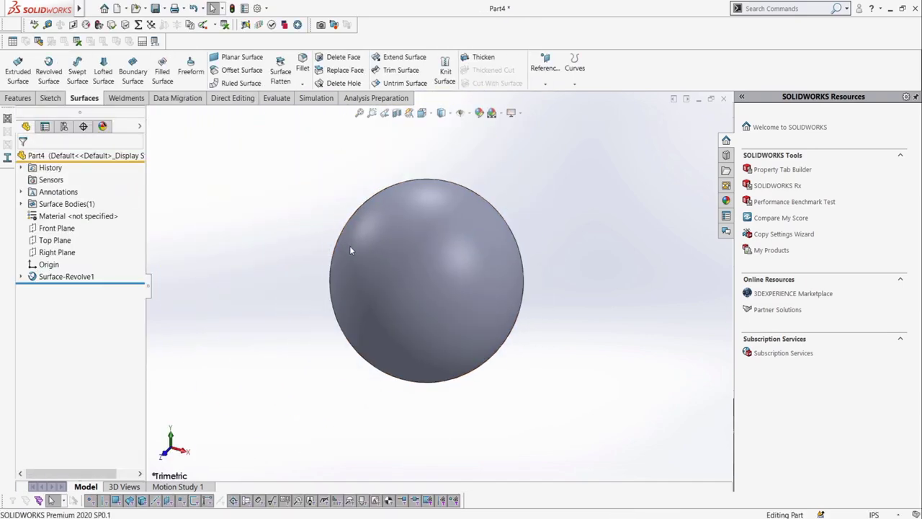
pyautogui.moveTo(350, 246); pyautogui.dragTo(366, 264, button='middle')
# On the Top Plane, sketch a vertical line through the sphere from its lower to its upper outline point and exit the sketch
pyautogui.click(55, 240)
pyautogui.click(51, 98)
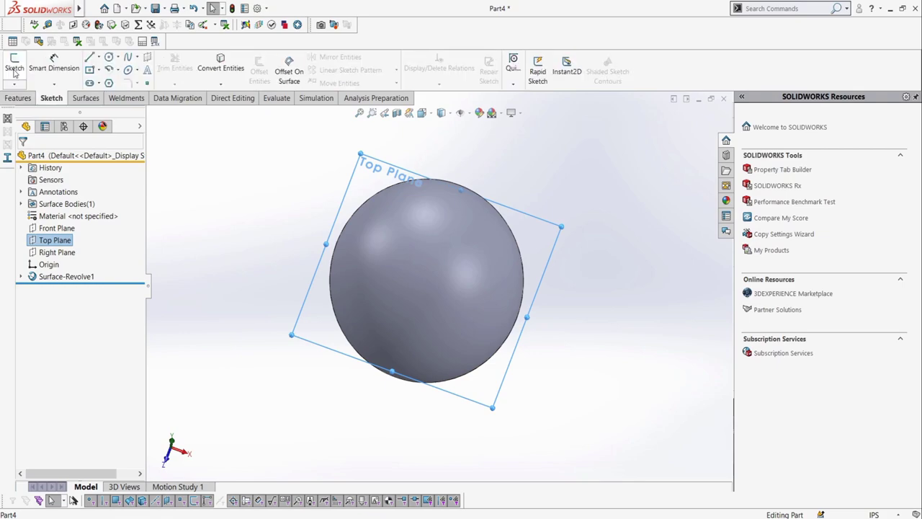
pyautogui.click(14, 64)
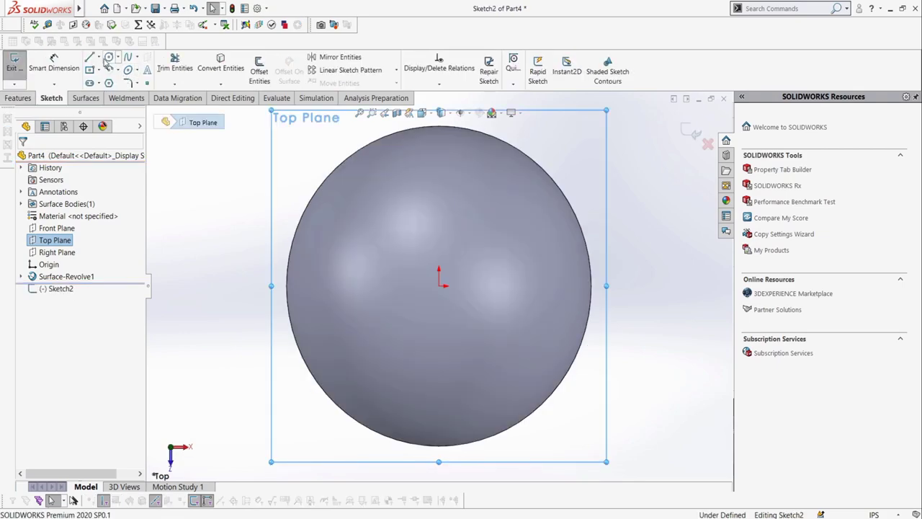
pyautogui.click(90, 57)
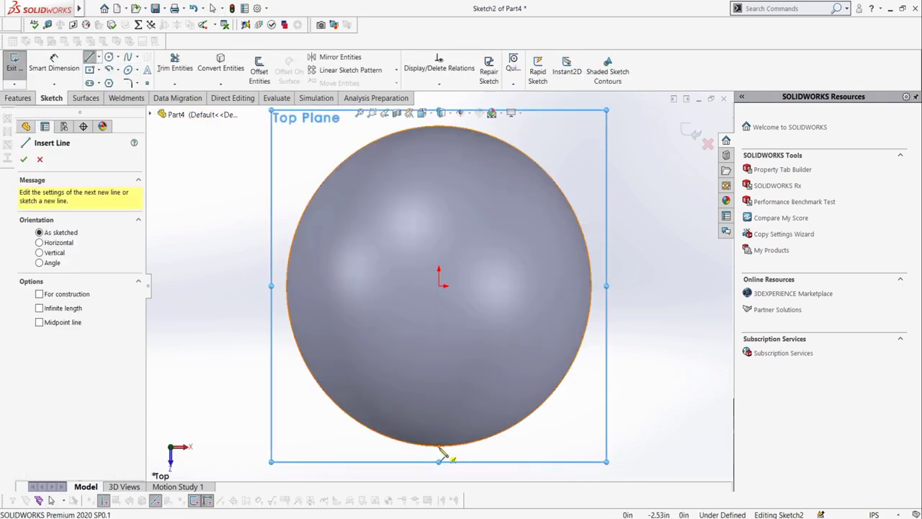
pyautogui.click(439, 445)
pyautogui.click(439, 126)
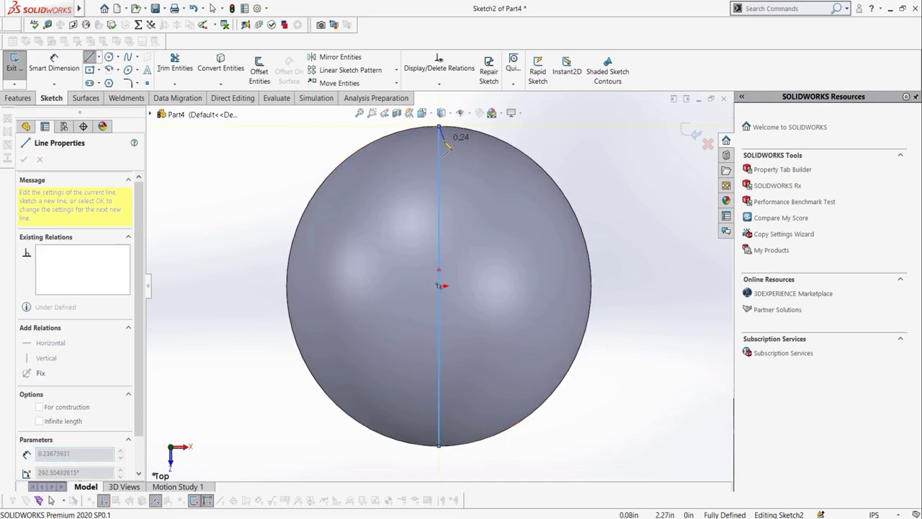
pyautogui.press('Escape')
pyautogui.click(14, 66)
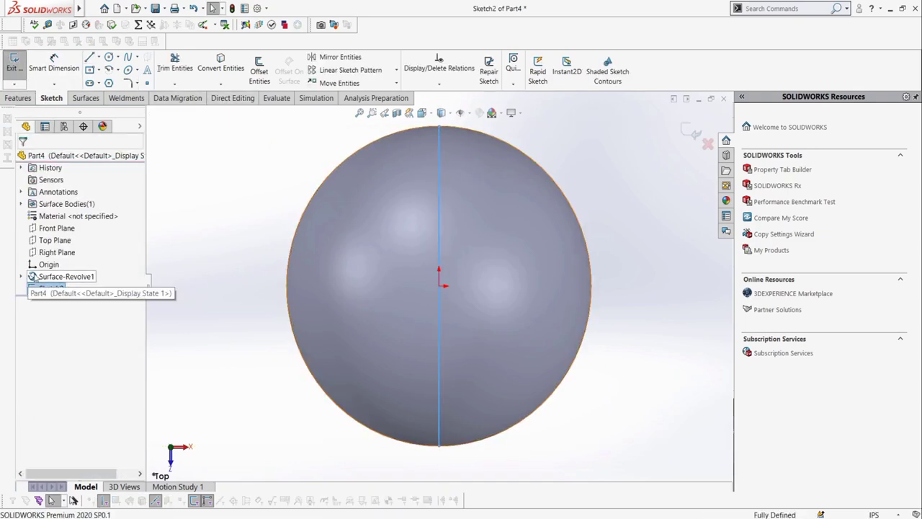
# In a new Top Plane sketch, draw a horizontal line about 3.16 in long from the lower end of the vertical line
pyautogui.click(14, 68)
pyautogui.click(154, 115)
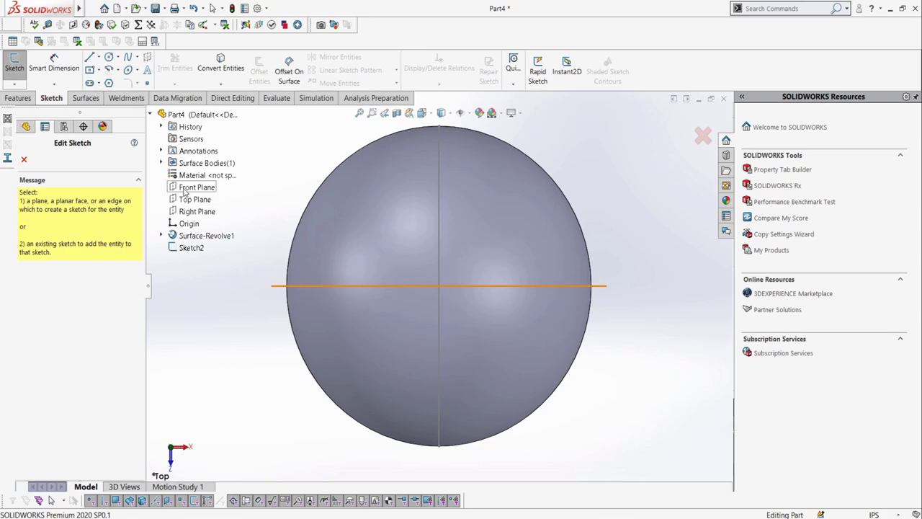
pyautogui.click(189, 186)
pyautogui.press('l')
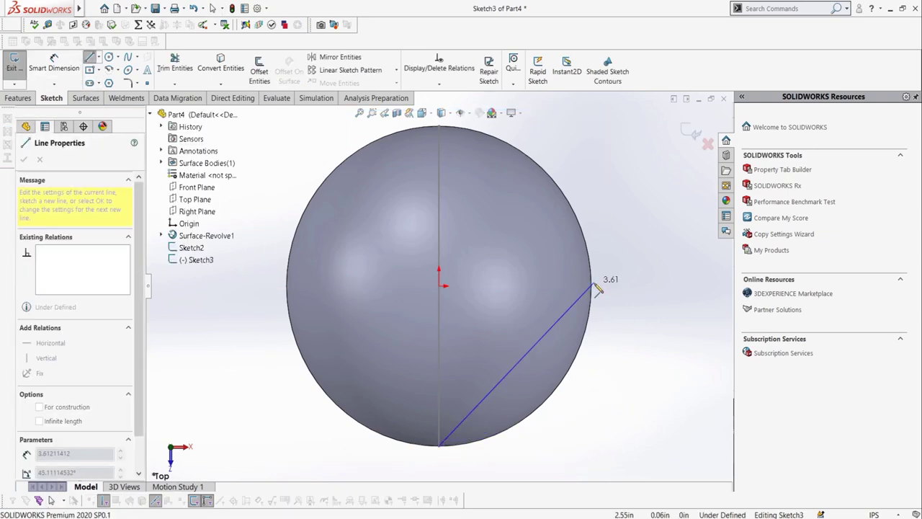
pyautogui.click(632, 445)
# Set the horizontal line's length to 3 in and exit the sketch
pyautogui.click(54, 68)
pyautogui.click(585, 445)
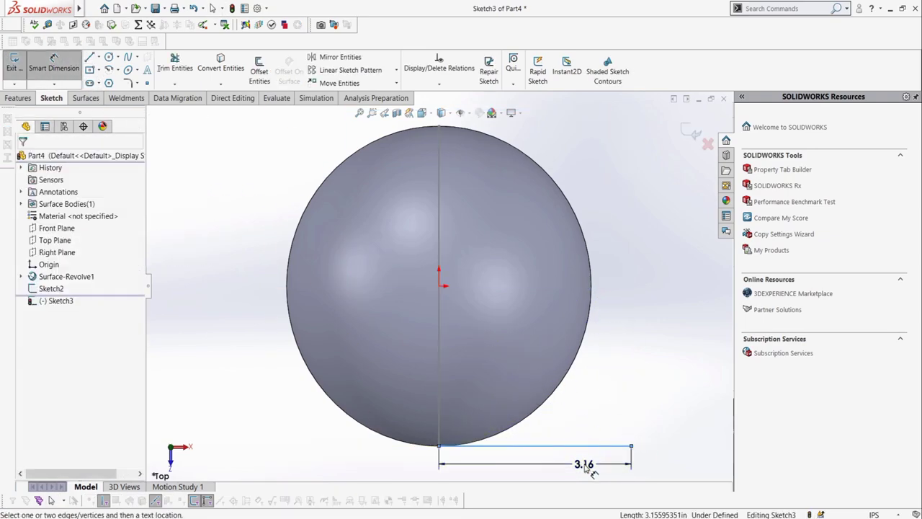
pyautogui.click(589, 469)
pyautogui.write('3')
pyautogui.press('Return')
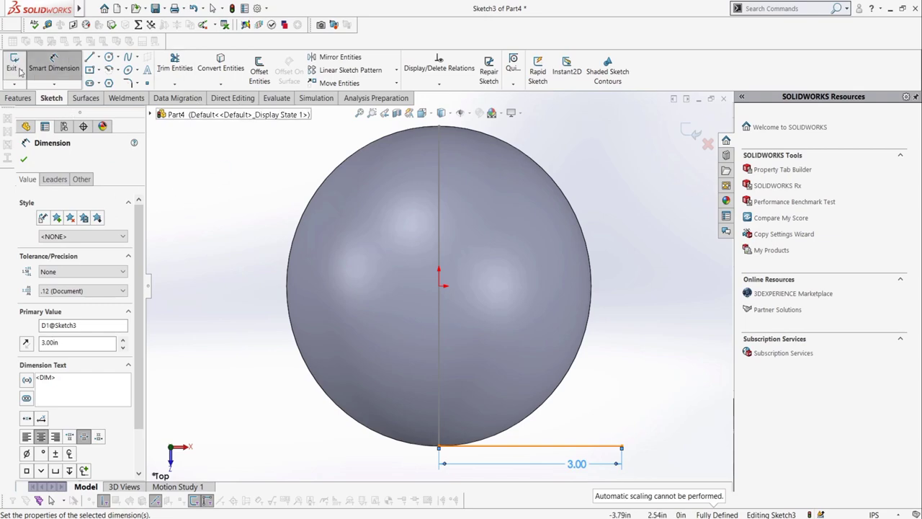
pyautogui.click(20, 71)
# Start a Swept Surface of the horizontal line along the vertical line, with Specify Twist Value controlled in Revolutions
pyautogui.click(84, 98)
pyautogui.click(79, 72)
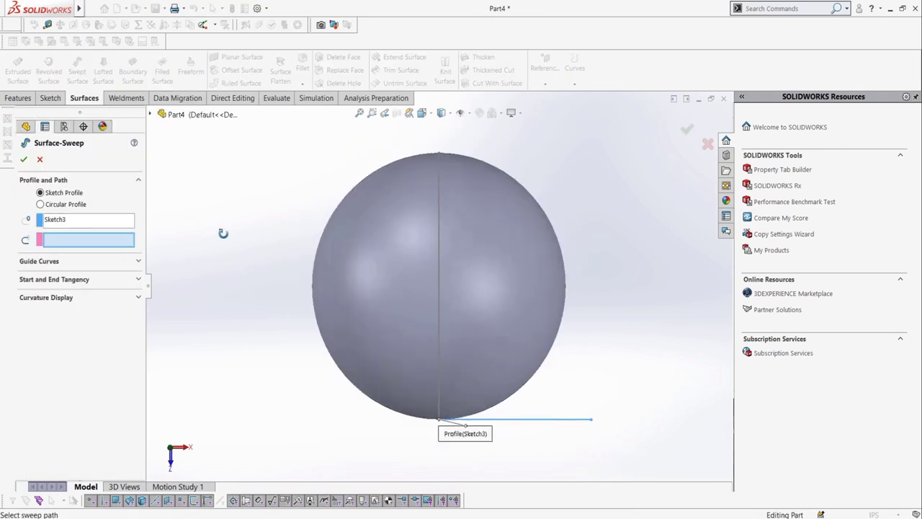
pyautogui.click(439, 242)
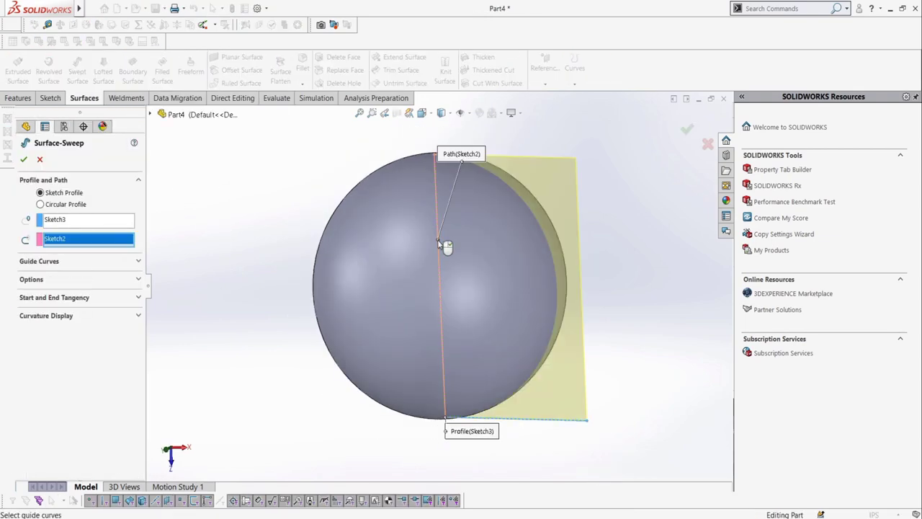
pyautogui.click(104, 282)
pyautogui.click(83, 326)
pyautogui.click(65, 334)
pyautogui.click(83, 337)
pyautogui.click(72, 362)
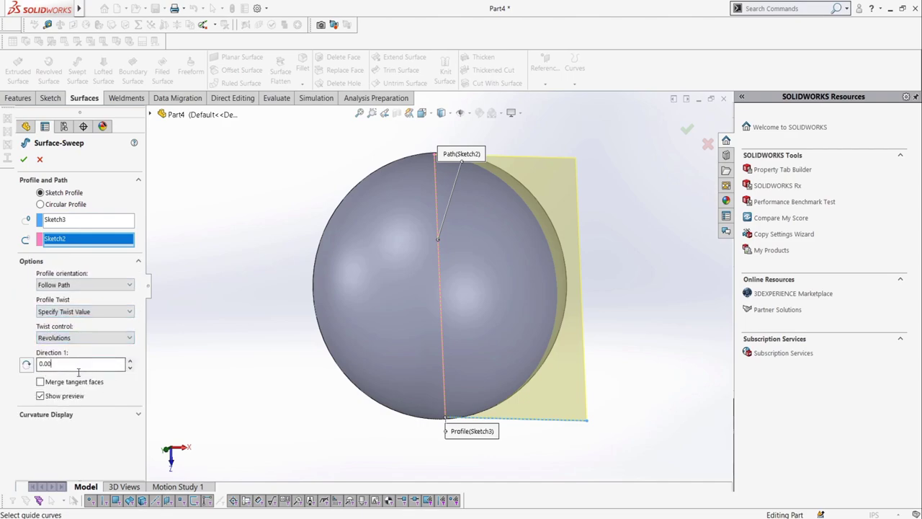
# Set the sweep's twist to 7 revolutions and complete the swept surface
pyautogui.click(129, 361)
pyautogui.click(129, 362)
pyautogui.click(129, 361)
pyautogui.click(129, 361)
pyautogui.click(129, 361)
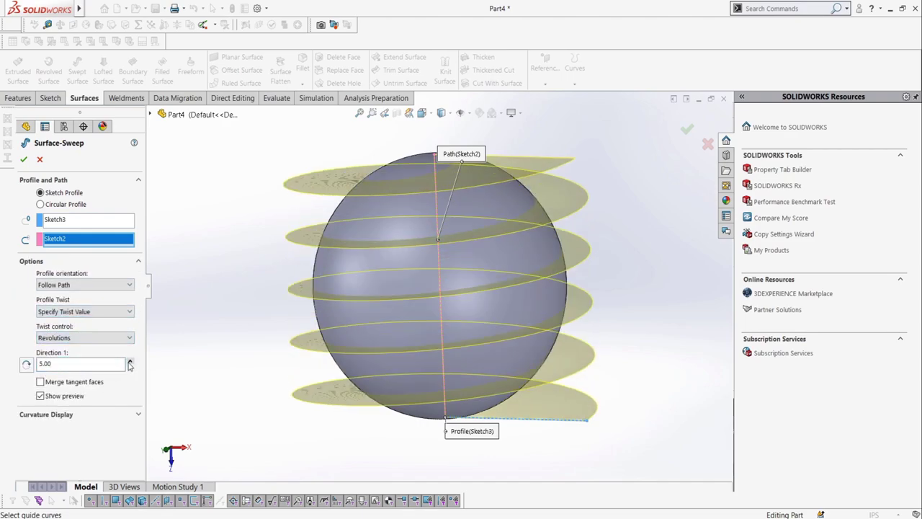
pyautogui.moveTo(302, 287); pyautogui.dragTo(369, 294, button='middle')
pyautogui.click(129, 361)
pyautogui.click(129, 360)
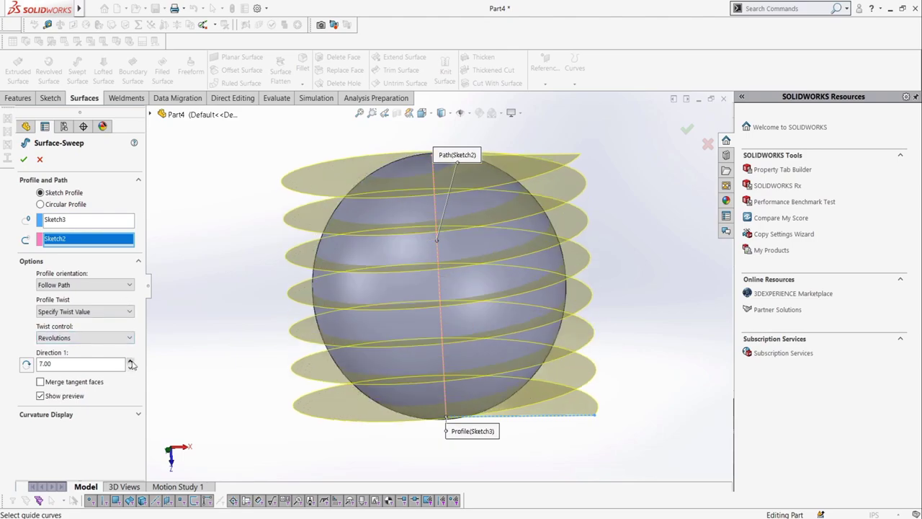
pyautogui.click(130, 360)
pyautogui.scroll(1, 242, 287)
pyautogui.moveTo(241, 287); pyautogui.dragTo(242, 268, button='middle')
pyautogui.click(130, 367)
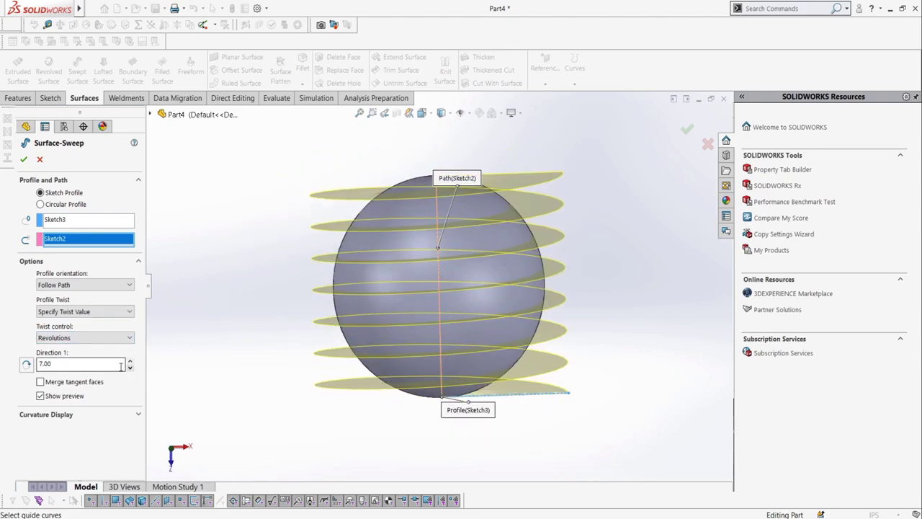
pyautogui.click(24, 160)
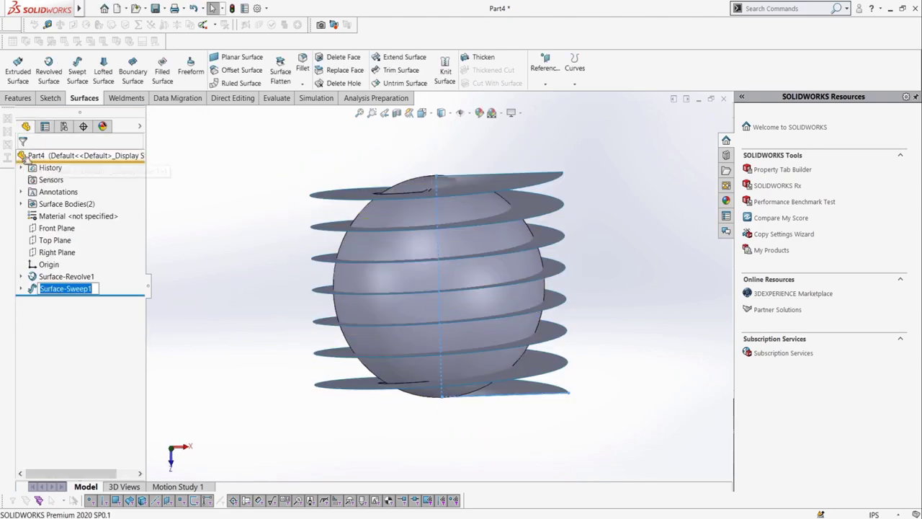
# Create an Intersection Curve between the twisted swept face and the spherical face in a 3D sketch
pyautogui.moveTo(209, 180)
pyautogui.mouseDown(button='middle')
pyautogui.moveTo(206, 211)
pyautogui.moveTo(218, 180)
pyautogui.moveTo(214, 233)
pyautogui.mouseUp(button='middle')
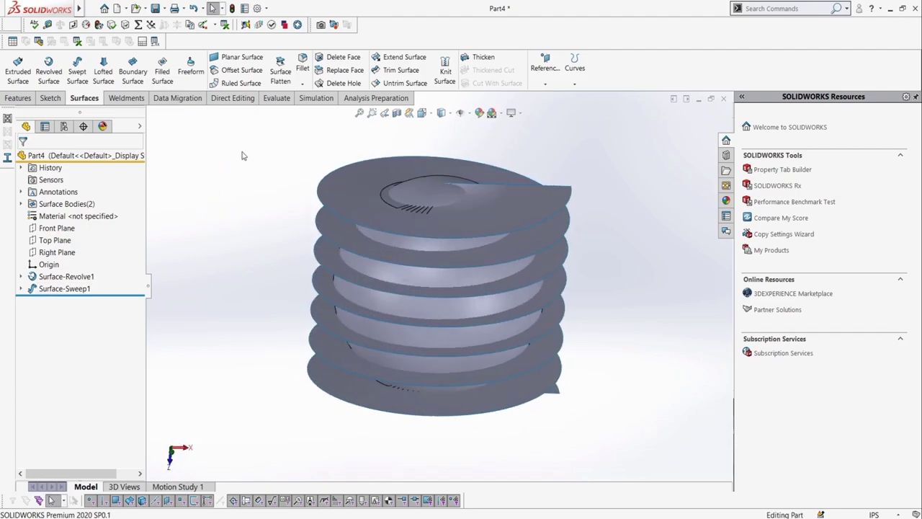
pyautogui.click(50, 98)
pyautogui.click(220, 84)
pyautogui.click(218, 98)
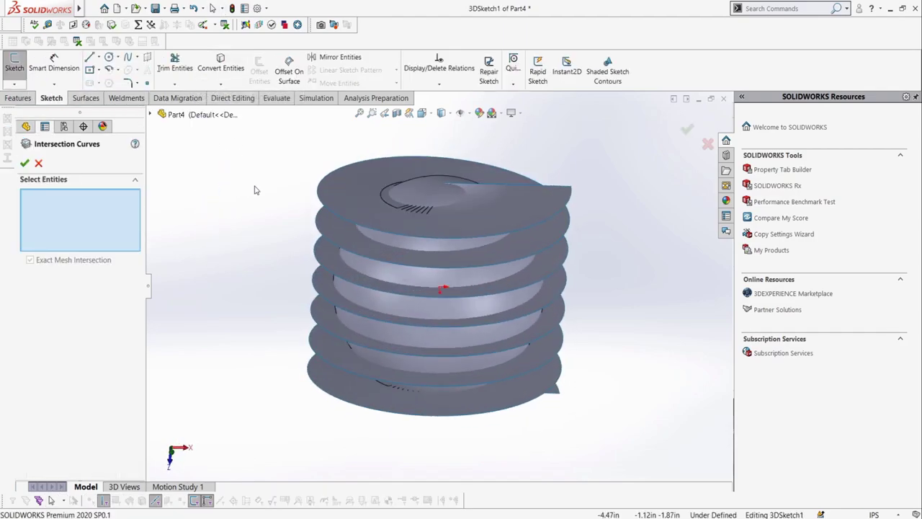
pyautogui.click(351, 173)
pyautogui.click(415, 289)
pyautogui.click(26, 163)
pyautogui.click(25, 163)
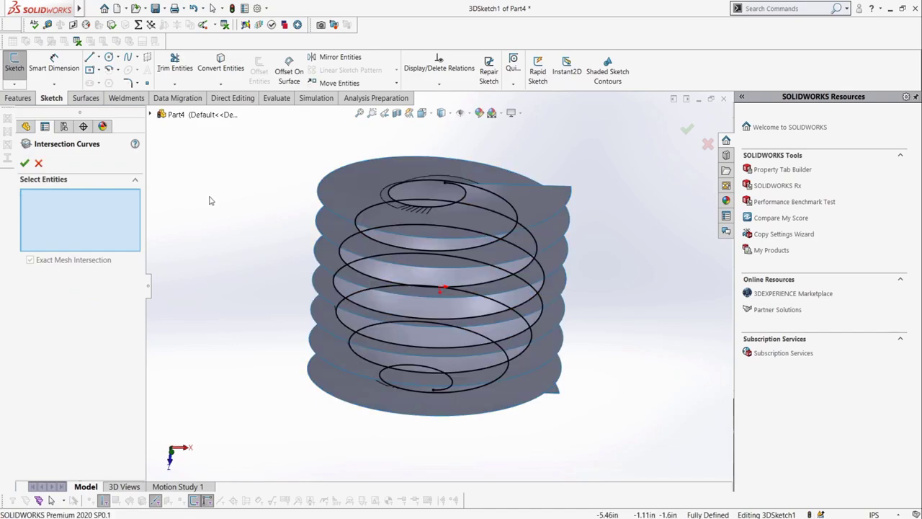
# Exit the 3D sketch and hide both surface bodies, leaving only the intersection curve displayed
pyautogui.click(20, 84)
pyautogui.click(21, 204)
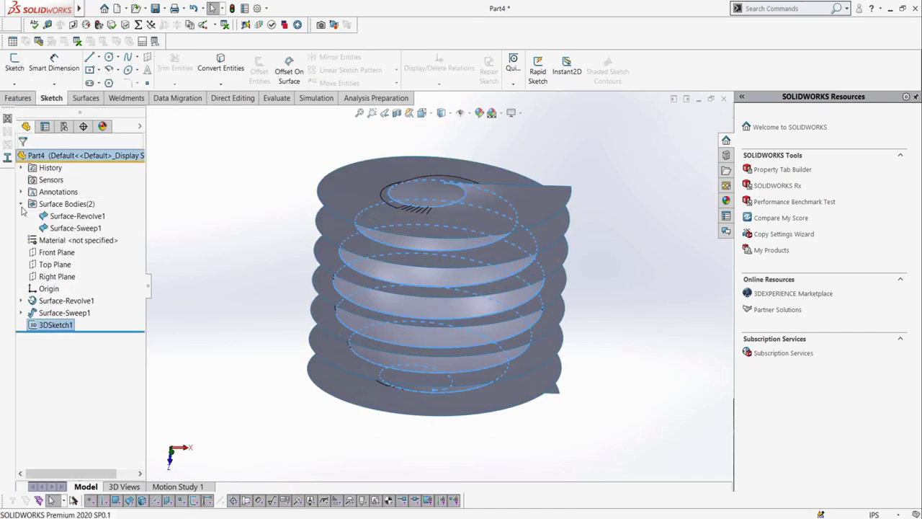
pyautogui.moveTo(50, 225); pyautogui.dragTo(52, 230)
pyautogui.rightClick(52, 228)
pyautogui.click(60, 207)
pyautogui.click(221, 241)
pyautogui.moveTo(220, 241); pyautogui.dragTo(204, 207, button='middle')
# Sweep a solid circular profile of 0.30 in diameter along the spherical coil curve
pyautogui.click(18, 98)
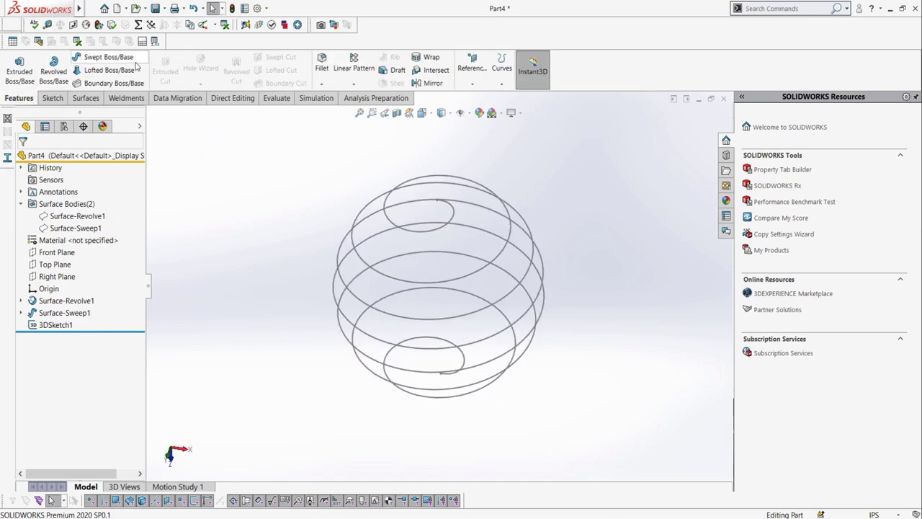
pyautogui.click(101, 57)
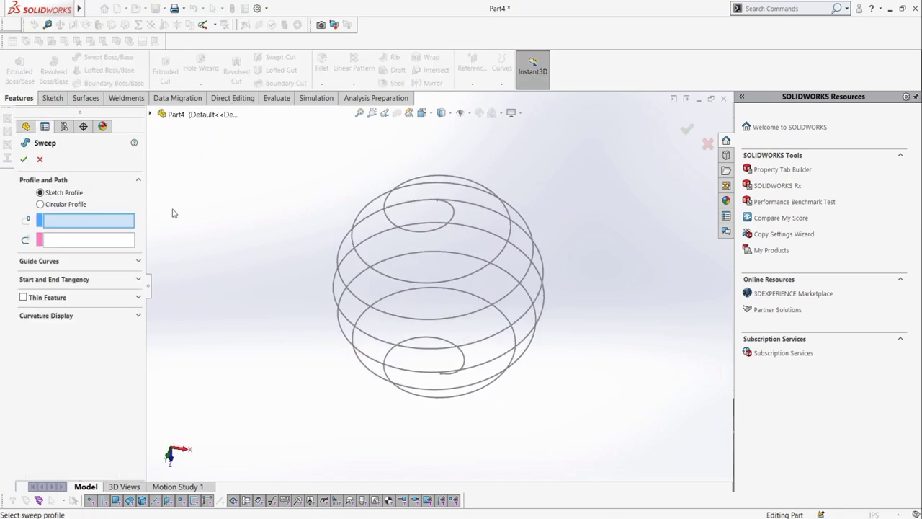
pyautogui.click(41, 204)
pyautogui.click(405, 237)
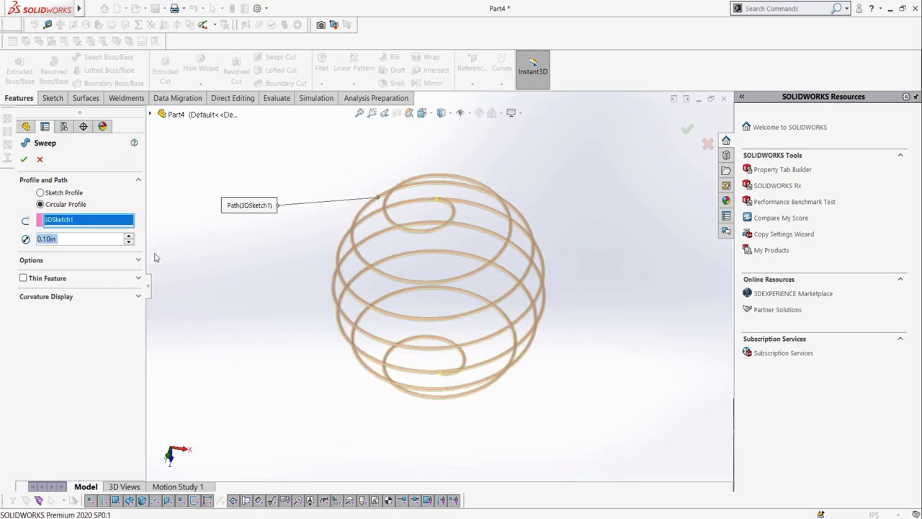
pyautogui.click(129, 235)
pyautogui.click(130, 233)
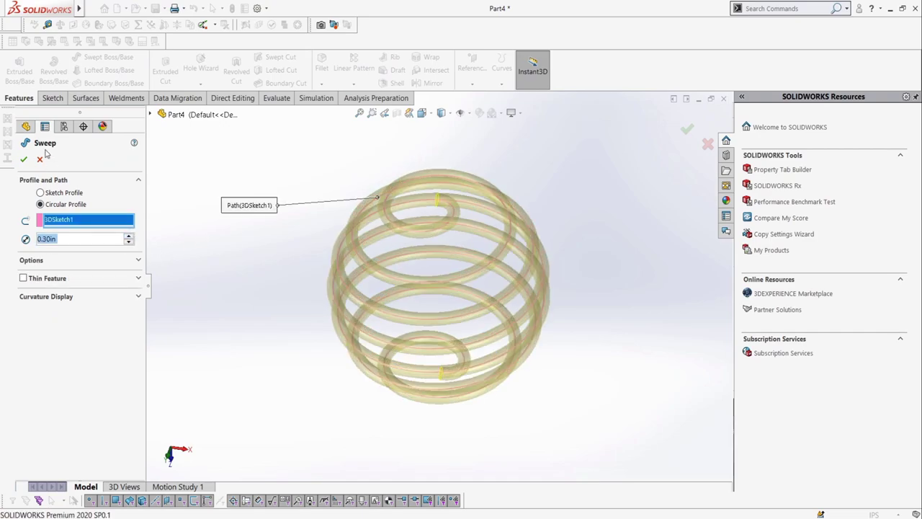
pyautogui.click(26, 158)
pyautogui.moveTo(302, 241); pyautogui.dragTo(236, 183, button='middle')
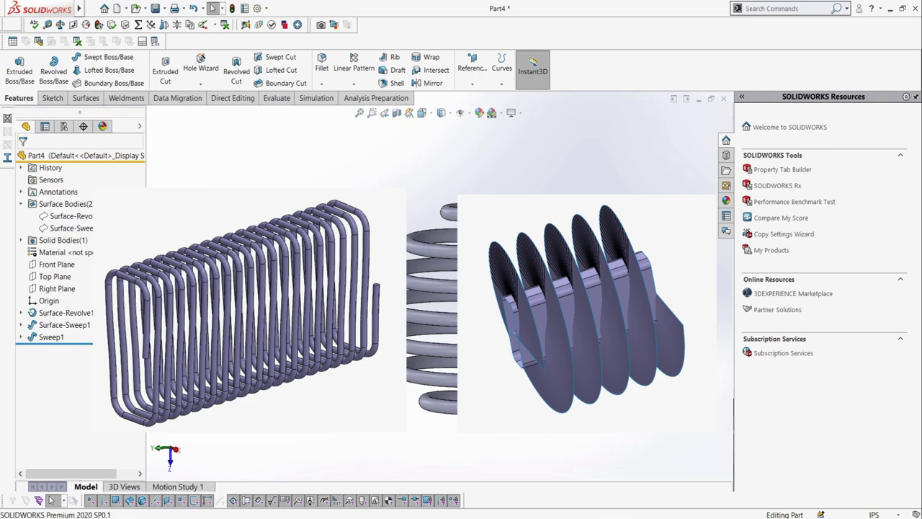
# Switch to the Part3 document and delete its Sweep1 feature
pyautogui.moveTo(618, 518)
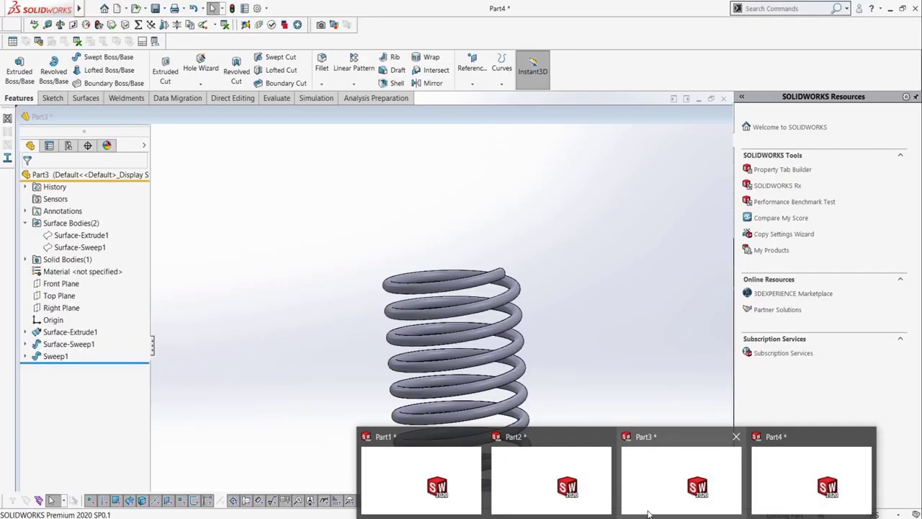
pyautogui.click(649, 513)
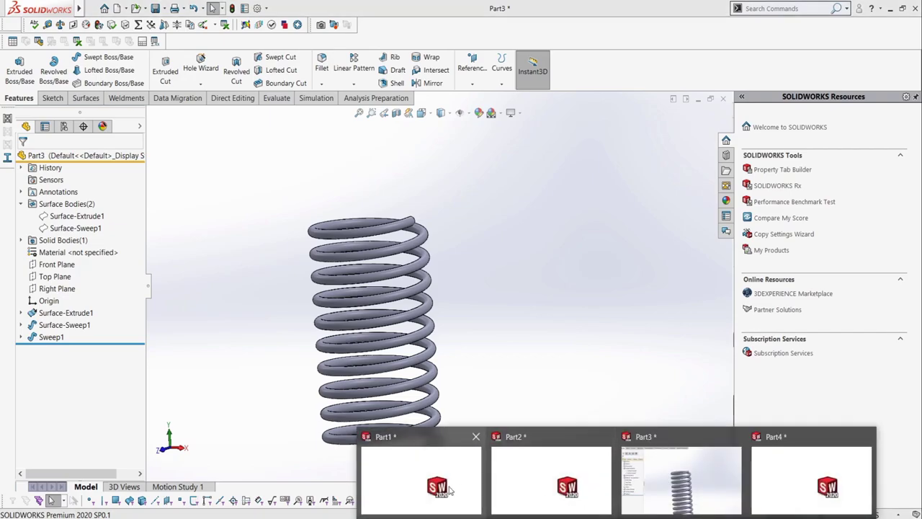
pyautogui.moveTo(447, 490)
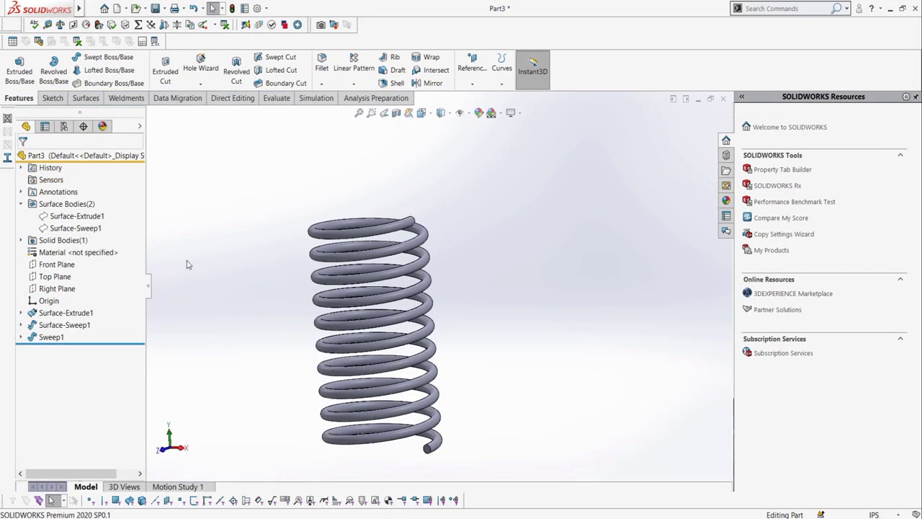
pyautogui.rightClick(54, 338)
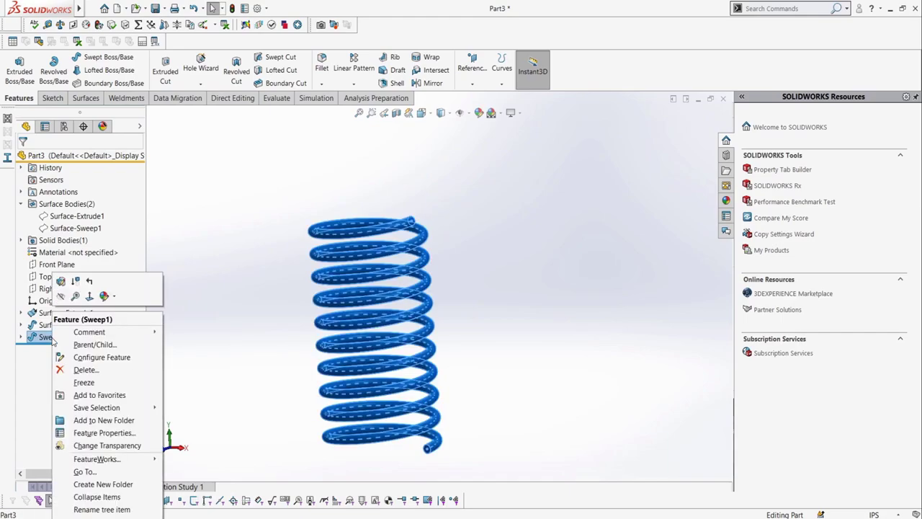
pyautogui.click(72, 370)
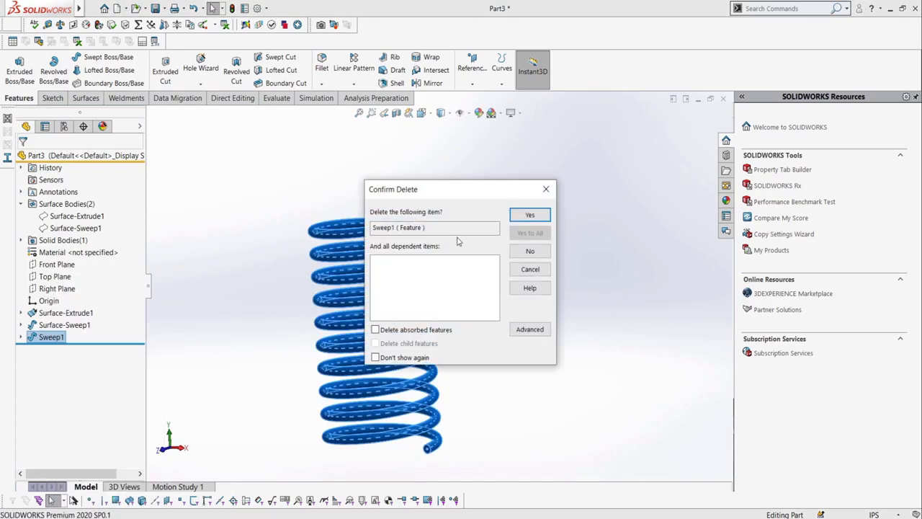
pyautogui.click(526, 218)
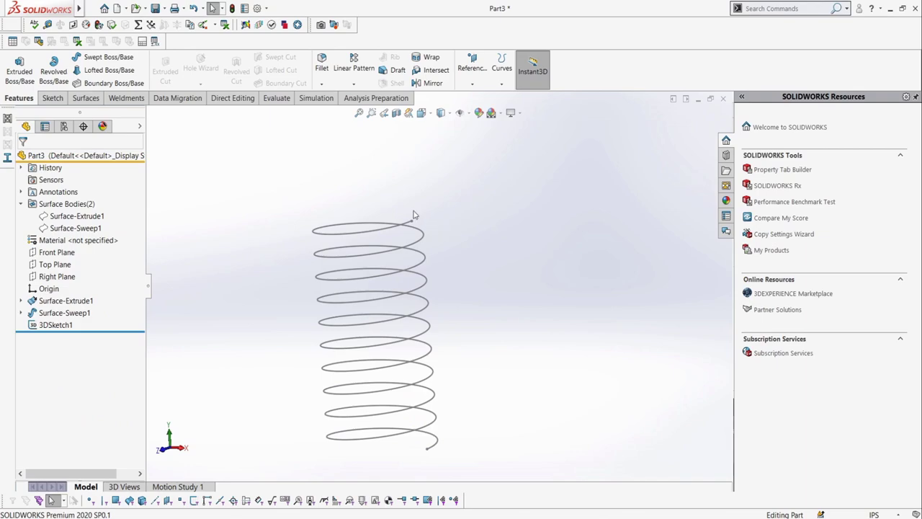
# In a new 3D sketch, draw a three-point arc spanning about 2.5 in from the coil curve's end to the origin
pyautogui.moveTo(351, 207); pyautogui.dragTo(363, 243, button='middle')
pyautogui.moveTo(430, 317)
pyautogui.mouseDown(button='middle')
pyautogui.moveTo(444, 304)
pyautogui.moveTo(433, 295)
pyautogui.mouseUp(button='middle')
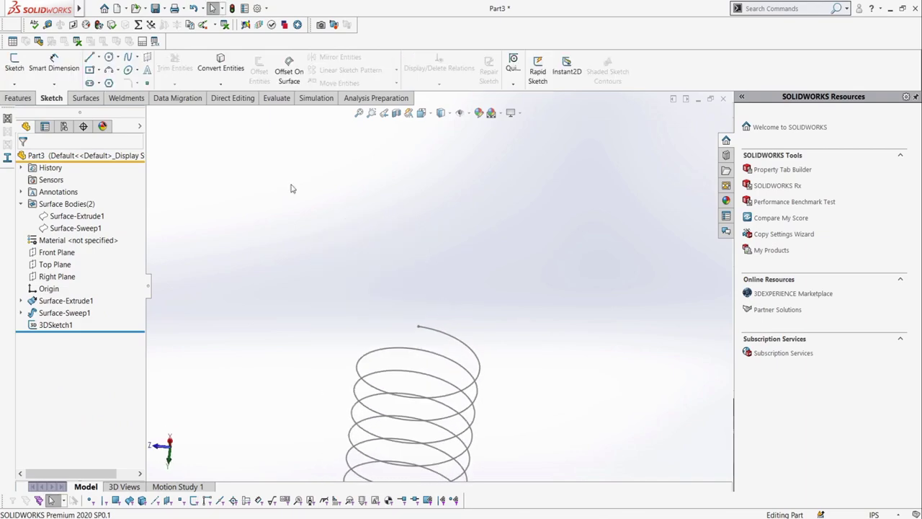
pyautogui.click(11, 85)
pyautogui.click(30, 109)
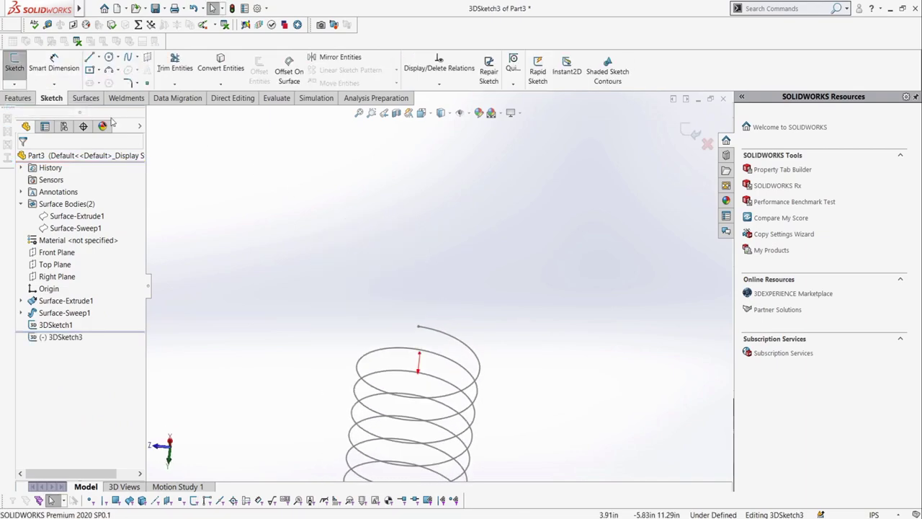
pyautogui.click(109, 70)
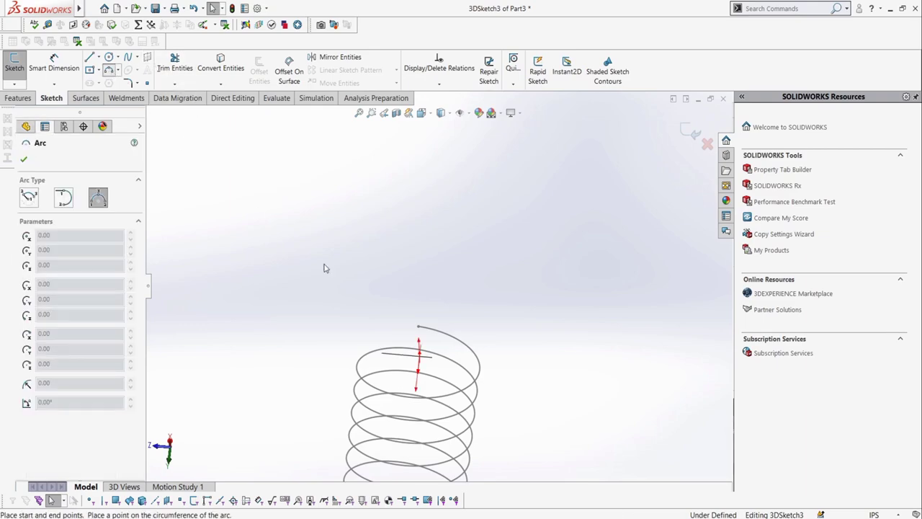
pyautogui.click(420, 327)
pyautogui.scroll(-4, 424, 371)
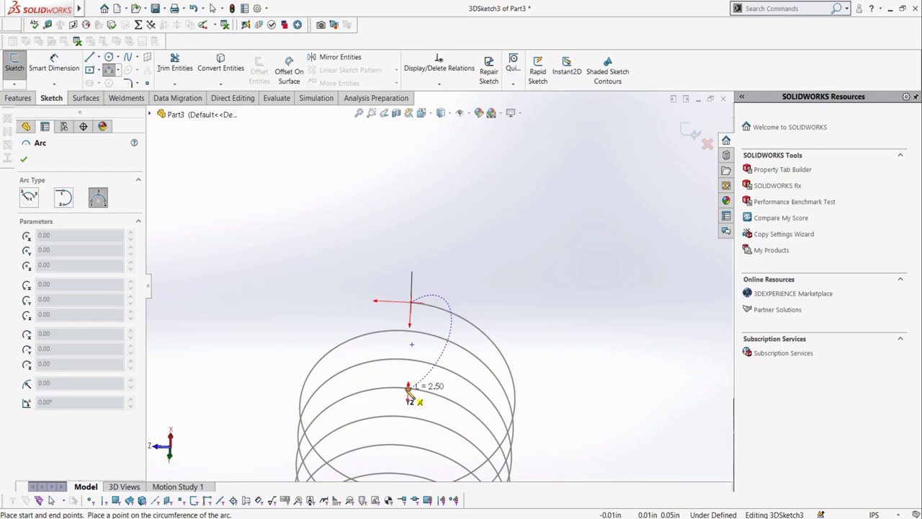
pyautogui.moveTo(409, 389); pyautogui.dragTo(492, 393, button='middle')
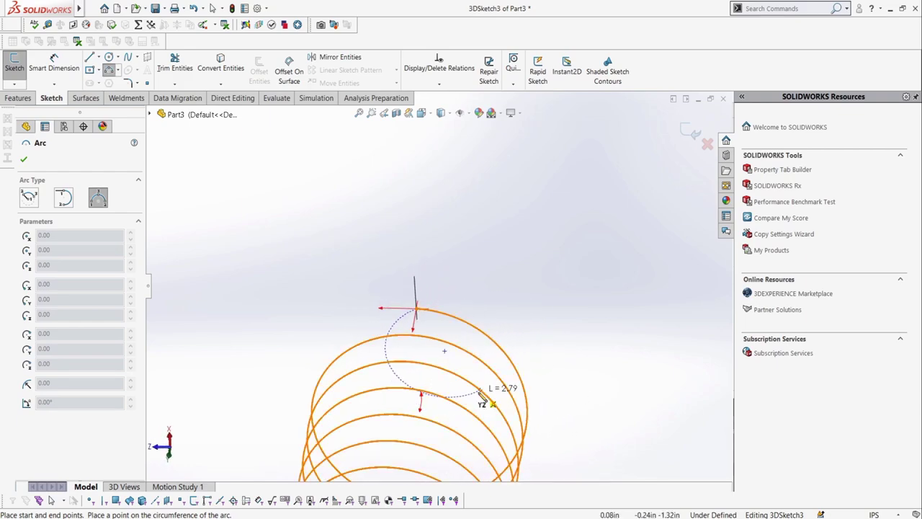
pyautogui.click(422, 397)
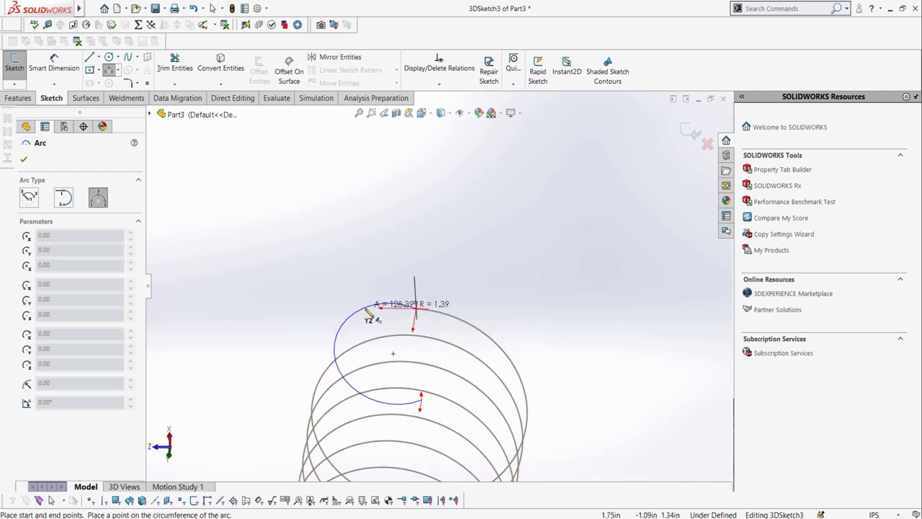
pyautogui.click(406, 310)
pyautogui.press('Escape')
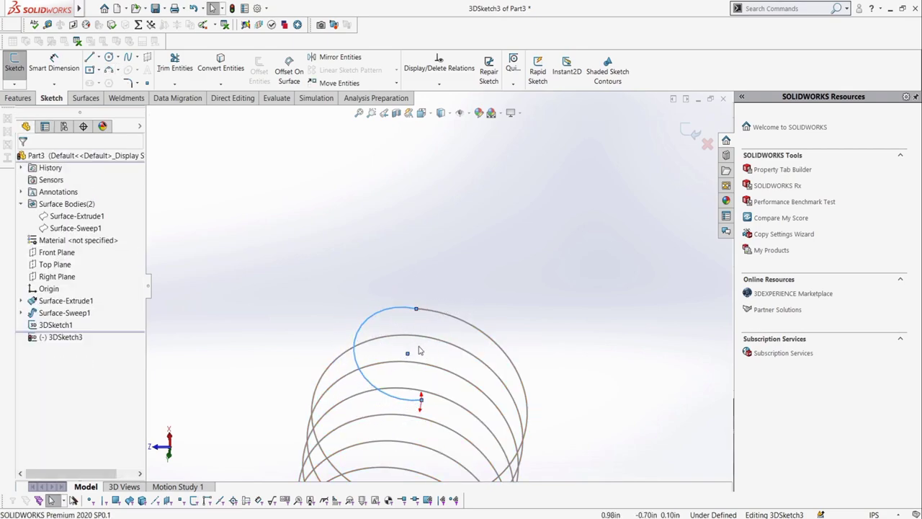
# Add an Along X relation to the arc's two endpoints and its center point
pyautogui.moveTo(421, 350); pyautogui.dragTo(434, 266, button='middle')
pyautogui.click(416, 283)
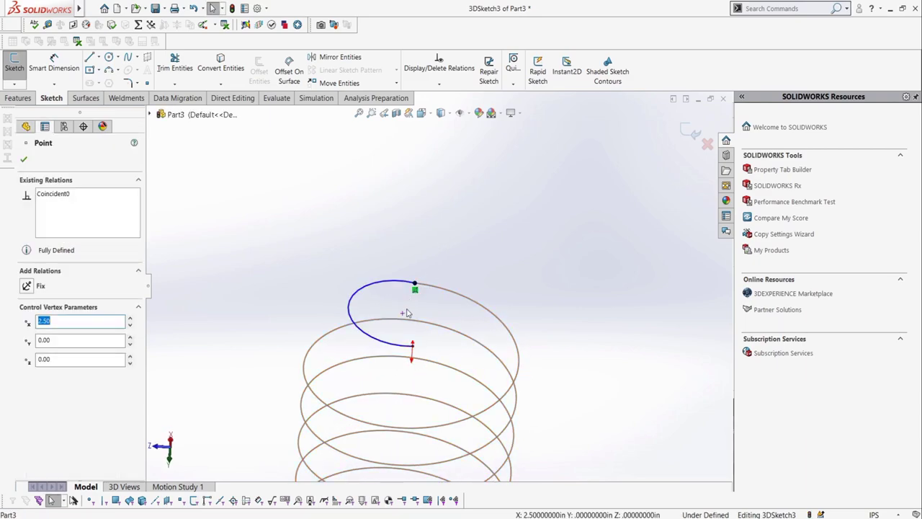
pyautogui.keyDown('ctrl'); pyautogui.click(403, 314); pyautogui.keyUp('ctrl')
pyautogui.keyDown('ctrl'); pyautogui.click(412, 347); pyautogui.keyUp('ctrl')
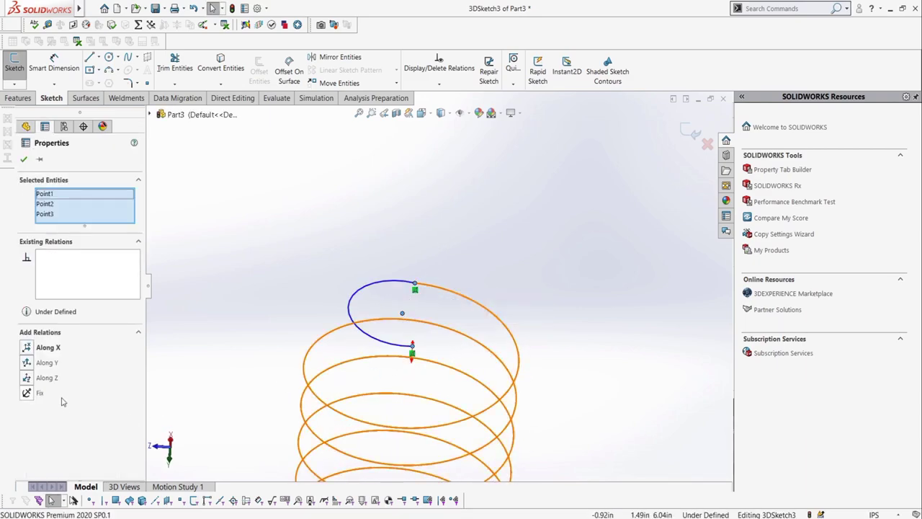
pyautogui.click(33, 350)
pyautogui.press('Escape')
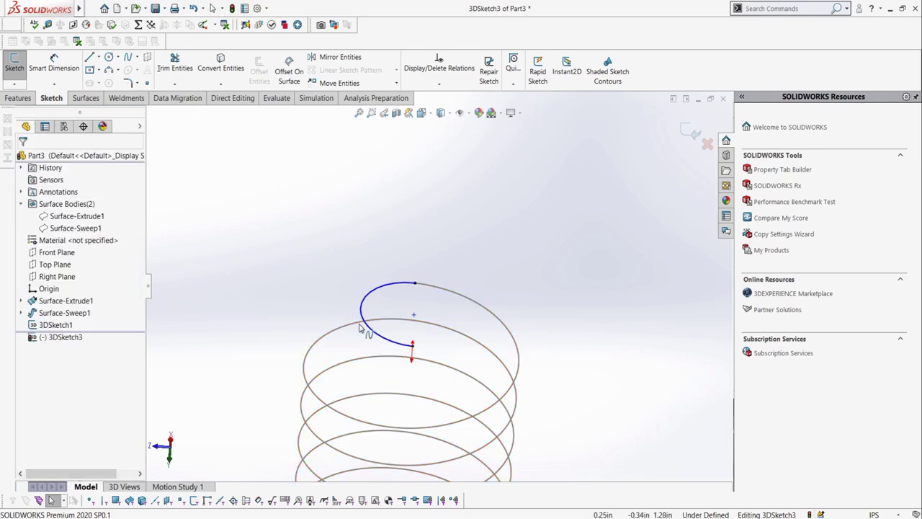
# Draw a centerline about 1.25 in long from the arc's center to the arc and constrain it Along Z
pyautogui.moveTo(359, 327); pyautogui.dragTo(388, 355, button='middle')
pyautogui.click(103, 57)
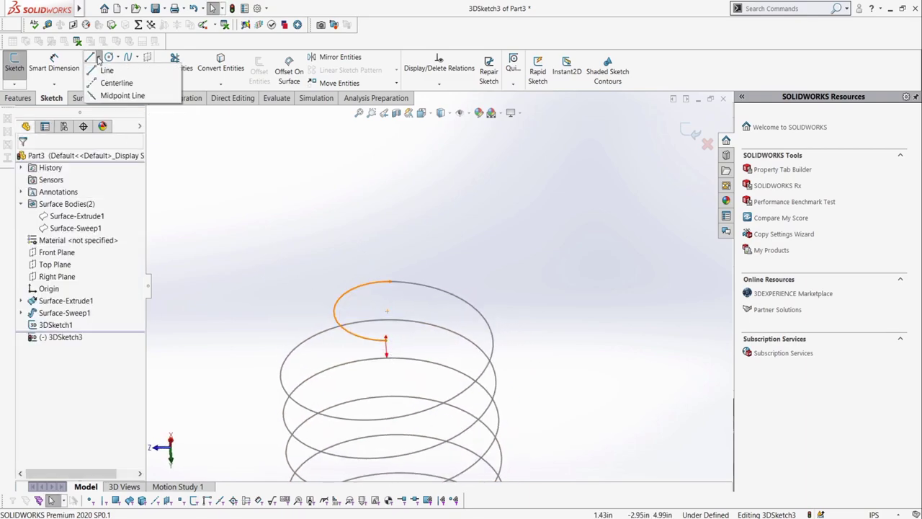
pyautogui.click(108, 83)
pyautogui.click(387, 311)
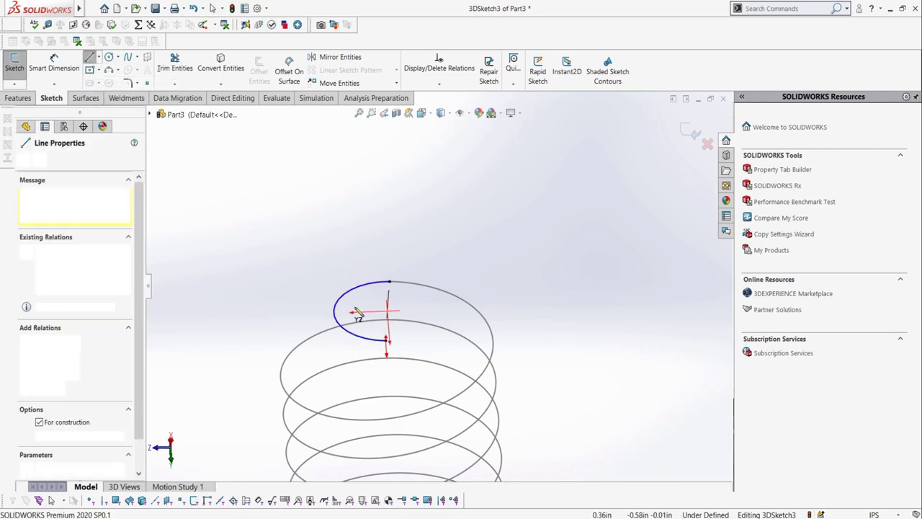
pyautogui.click(334, 310)
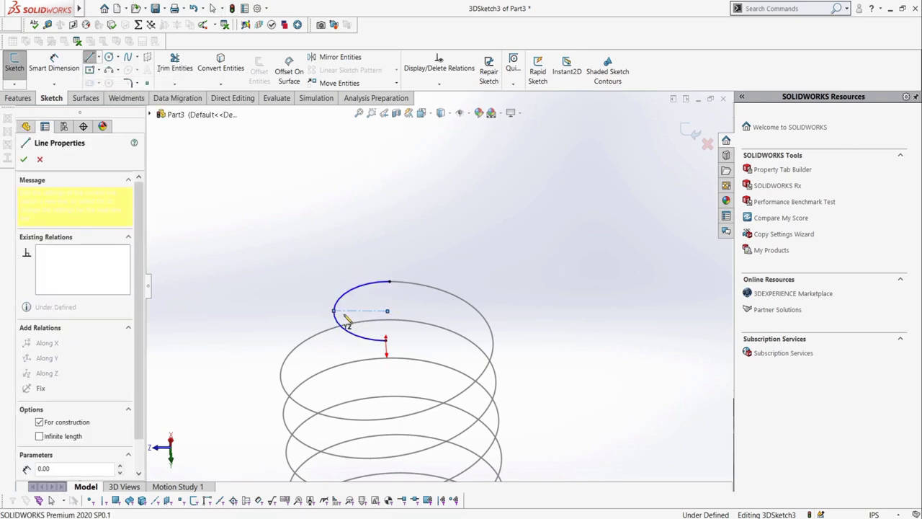
pyautogui.press('Escape')
pyautogui.click(368, 311)
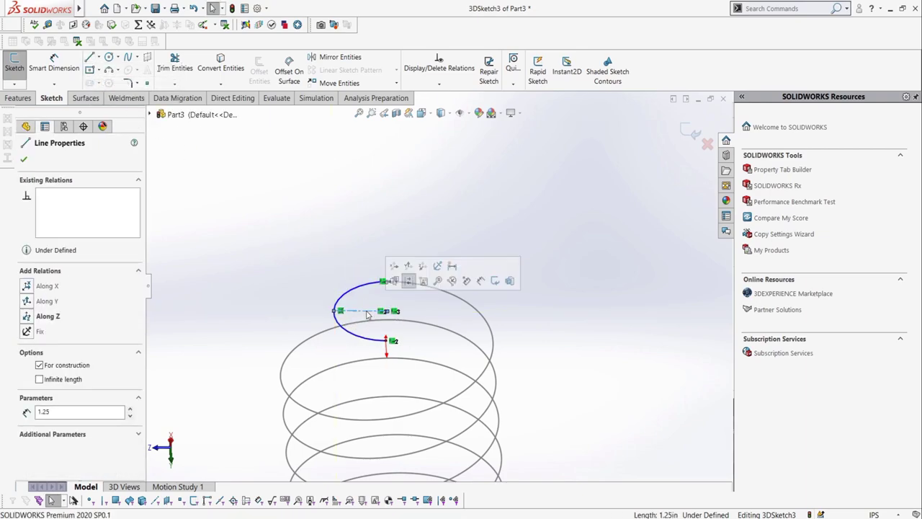
pyautogui.click(39, 329)
pyautogui.click(300, 262)
pyautogui.click(108, 70)
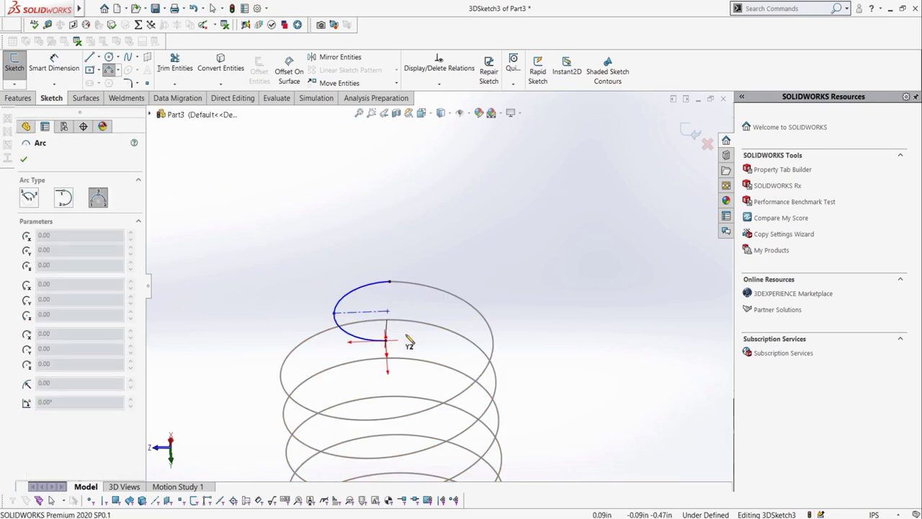
pyautogui.click(386, 333)
pyautogui.press('Escape')
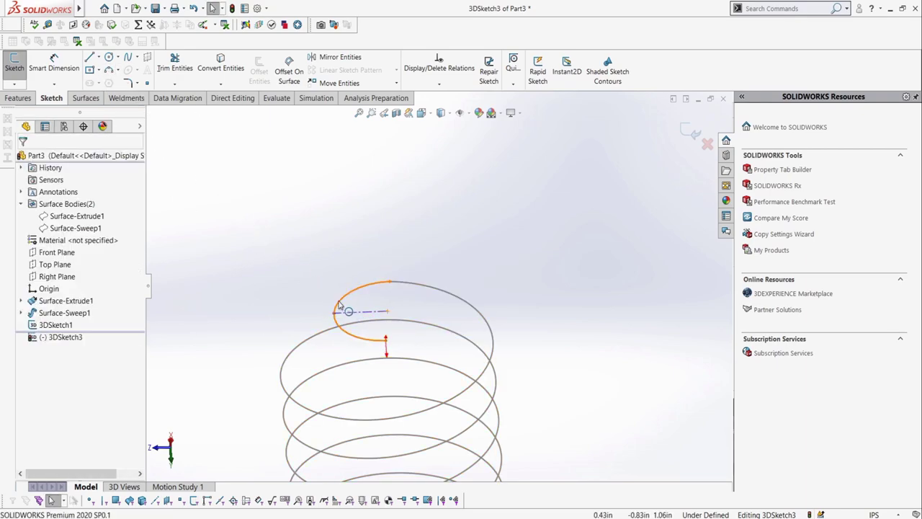
pyautogui.click(338, 304)
pyautogui.press('Escape')
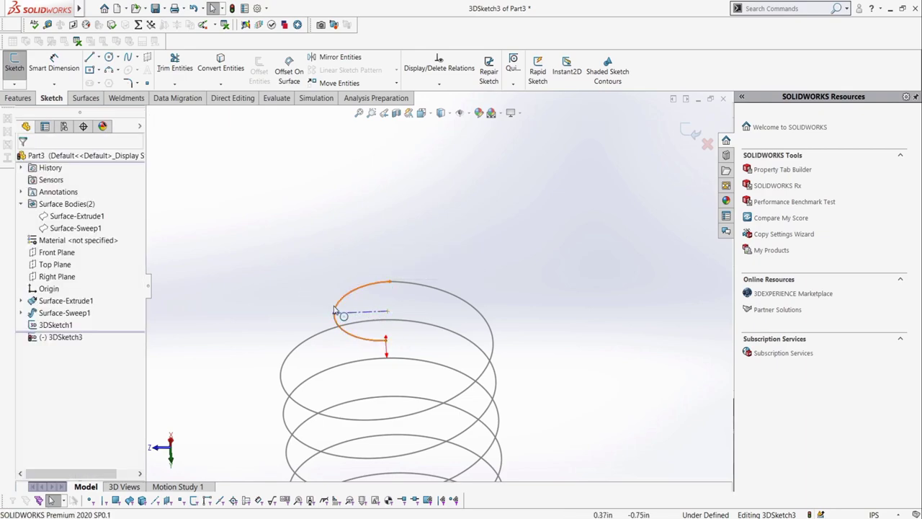
pyautogui.click(109, 70)
pyautogui.moveTo(387, 346); pyautogui.dragTo(406, 291, button='middle')
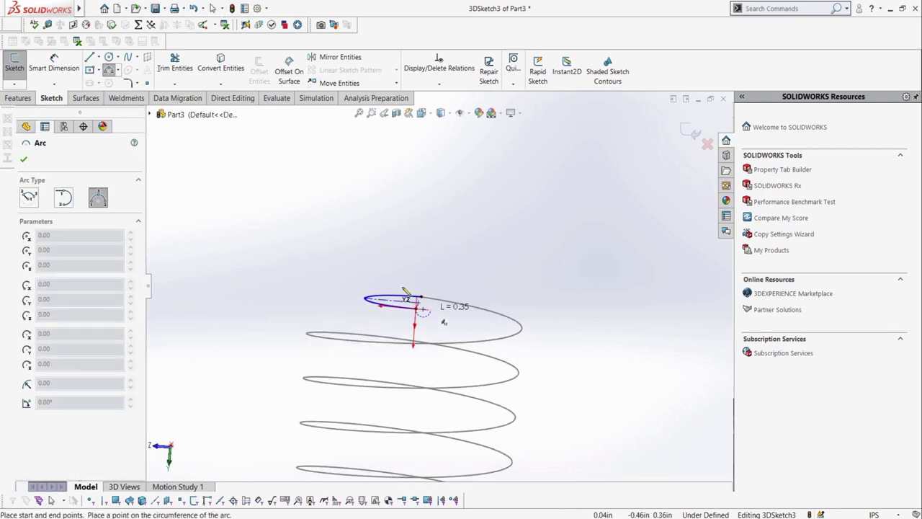
pyautogui.press('Escape')
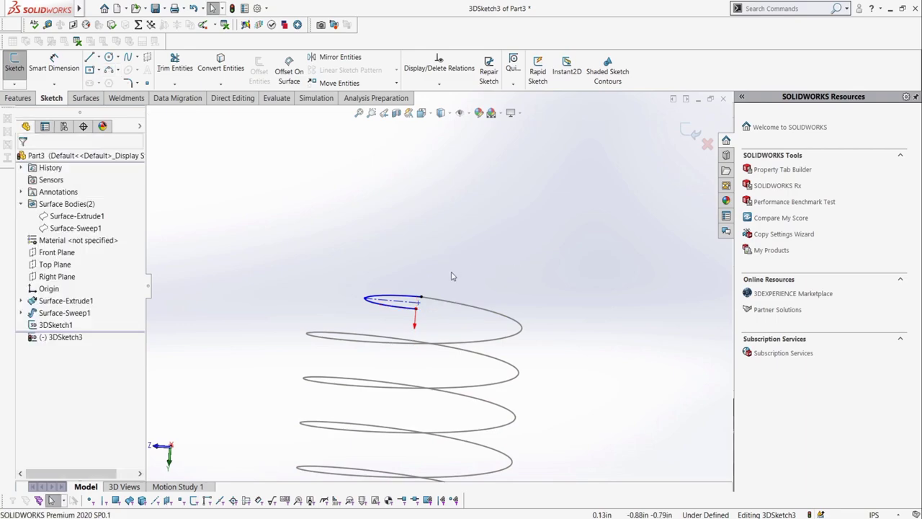
# Draw a second three-point arc from the first arc's end at the origin, curving away from the coil
pyautogui.click(108, 69)
pyautogui.click(422, 297)
pyautogui.click(448, 262)
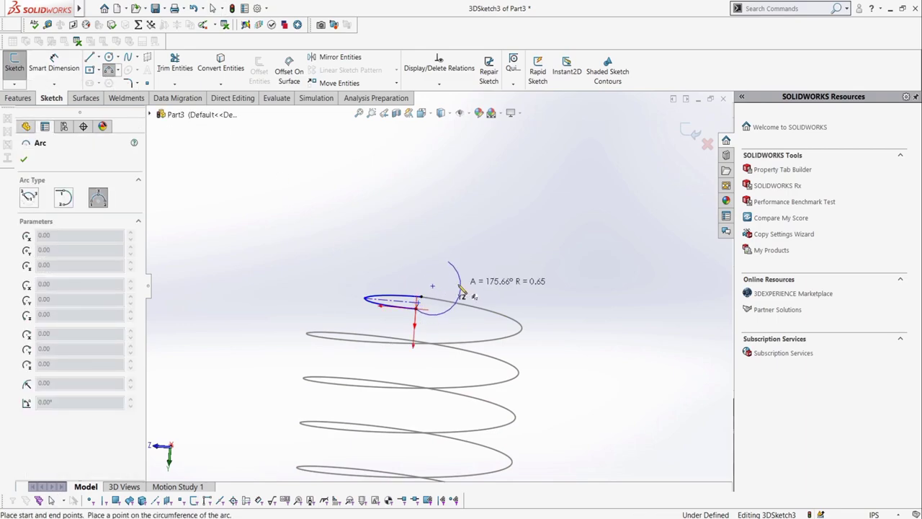
pyautogui.click(453, 288)
pyautogui.press('Escape')
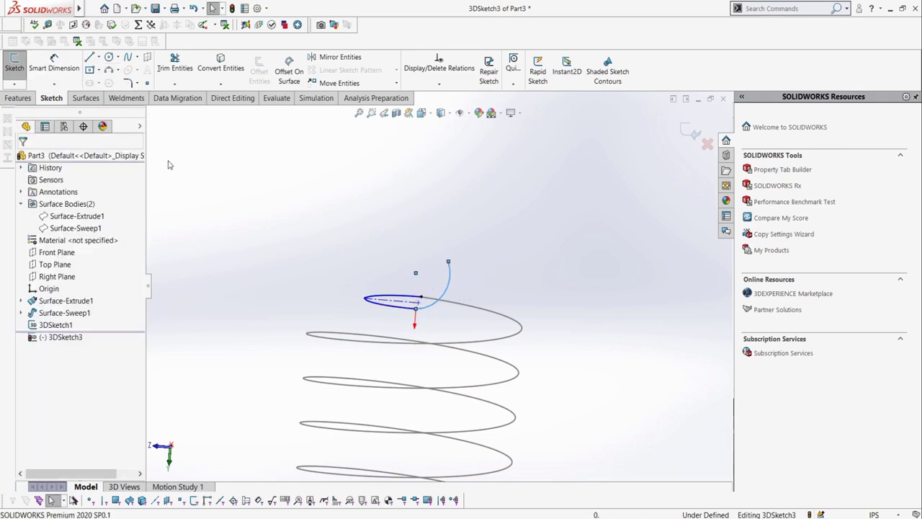
# Make the second arc tangent to the first arc and align its center and free endpoint Along Z
pyautogui.click(433, 307)
pyautogui.keyDown('ctrl'); pyautogui.click(404, 299); pyautogui.keyUp('ctrl')
pyautogui.click(401, 271)
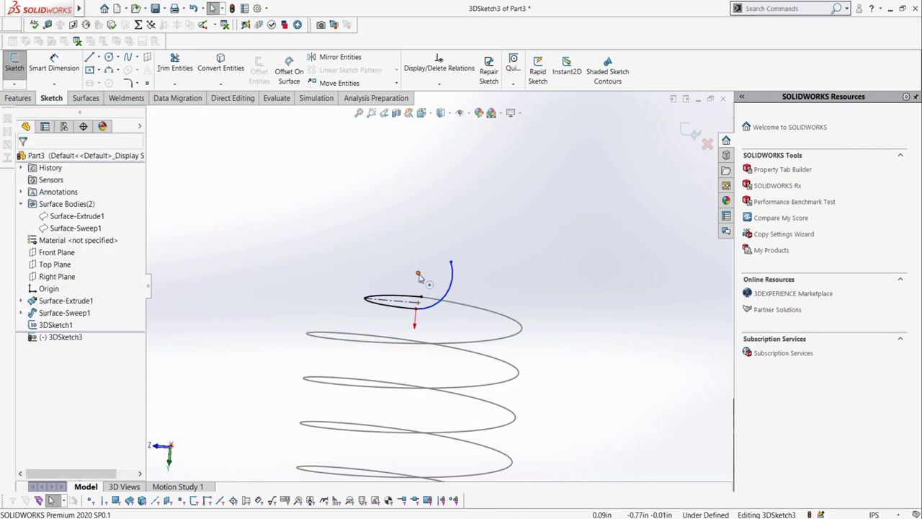
pyautogui.click(419, 273)
pyautogui.keyDown('ctrl'); pyautogui.click(451, 262); pyautogui.keyUp('ctrl')
pyautogui.click(43, 366)
pyautogui.click(230, 302)
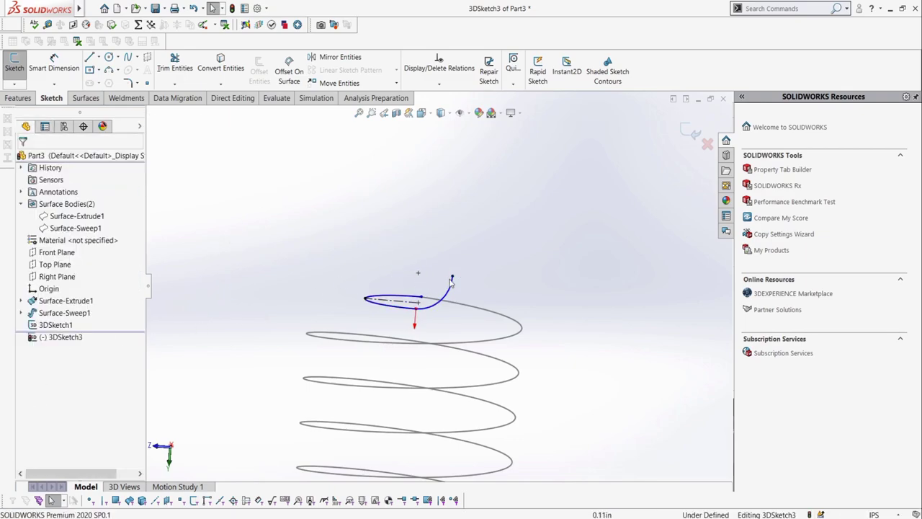
# Dimension the second arc's radius at 1.00 in
pyautogui.moveTo(452, 278)
pyautogui.mouseDown()
pyautogui.moveTo(476, 283)
pyautogui.moveTo(467, 301)
pyautogui.moveTo(451, 294)
pyautogui.mouseUp()
pyautogui.scroll(-1, 477, 282)
pyautogui.click(375, 250)
pyautogui.click(50, 72)
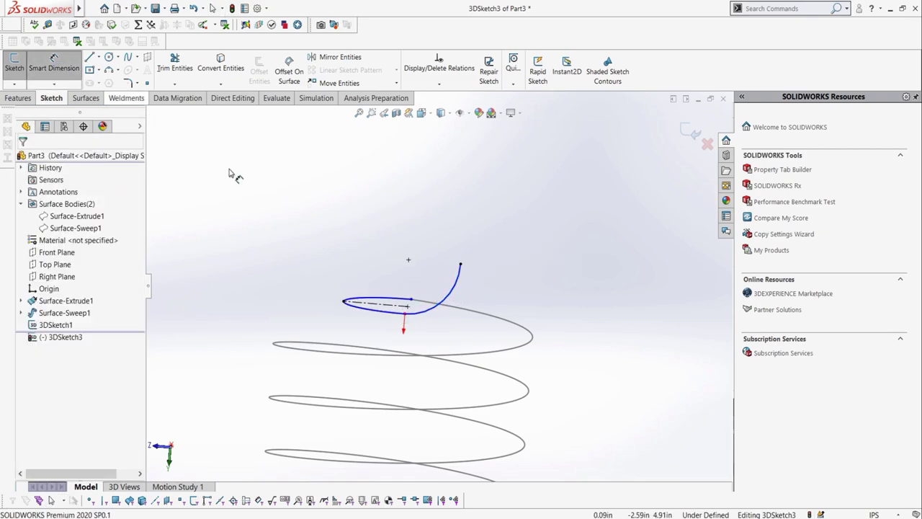
pyautogui.click(442, 308)
pyautogui.click(432, 321)
pyautogui.press('Return')
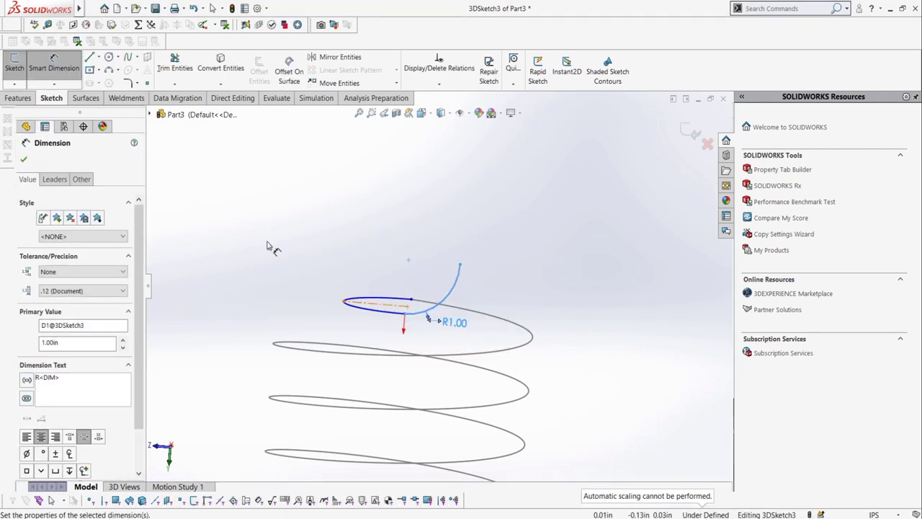
# Draw a line from the second arc's free end, extending away from the coil, and set its length to 2.00 in
pyautogui.click(90, 58)
pyautogui.click(461, 263)
pyautogui.scroll(4, 461, 263)
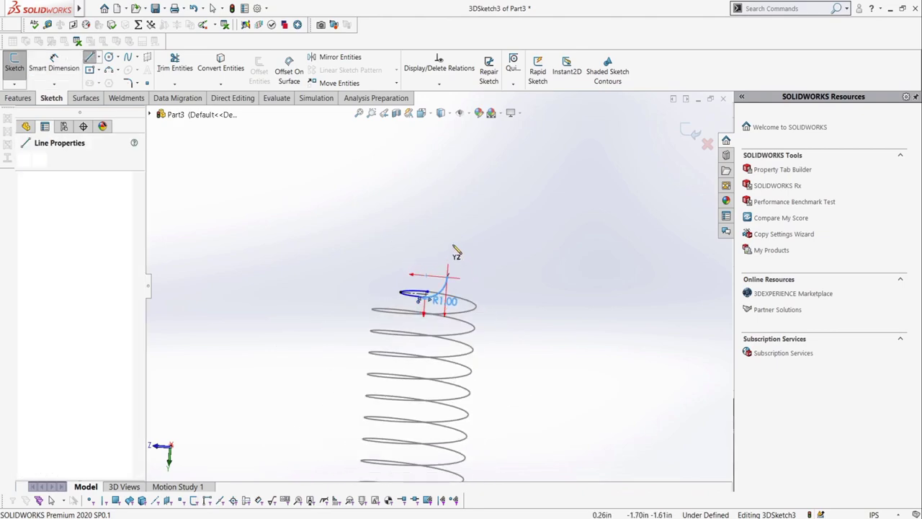
pyautogui.click(451, 231)
pyautogui.press('Escape')
pyautogui.scroll(-4, 451, 232)
pyautogui.click(54, 64)
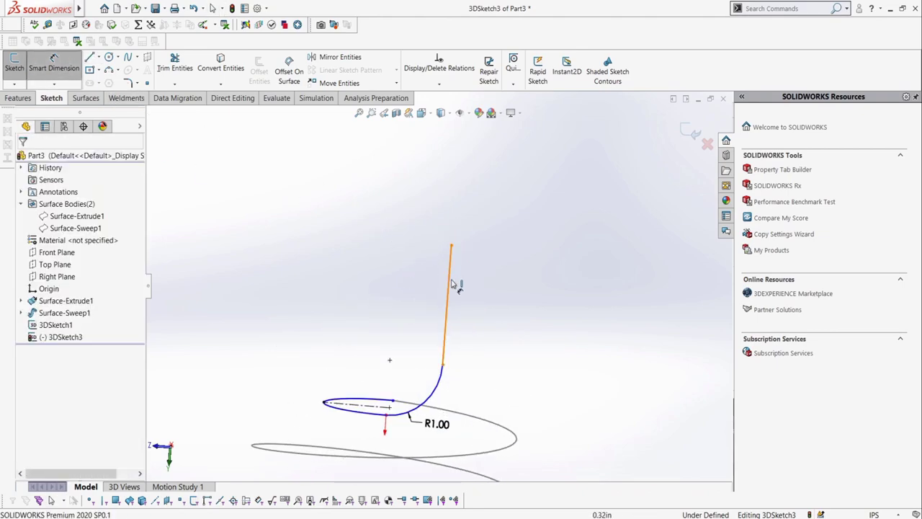
pyautogui.click(449, 288)
pyautogui.click(504, 313)
pyautogui.press('Return')
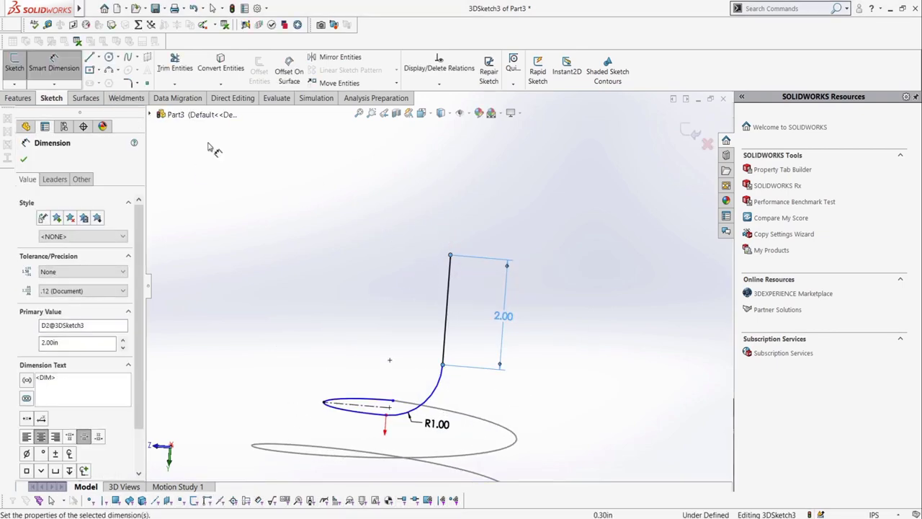
# Draw a three-point hook arc from the line's free end, curving back over the coil, and align its endpoints and center Along Z
pyautogui.click(109, 70)
pyautogui.click(450, 255)
pyautogui.click(397, 194)
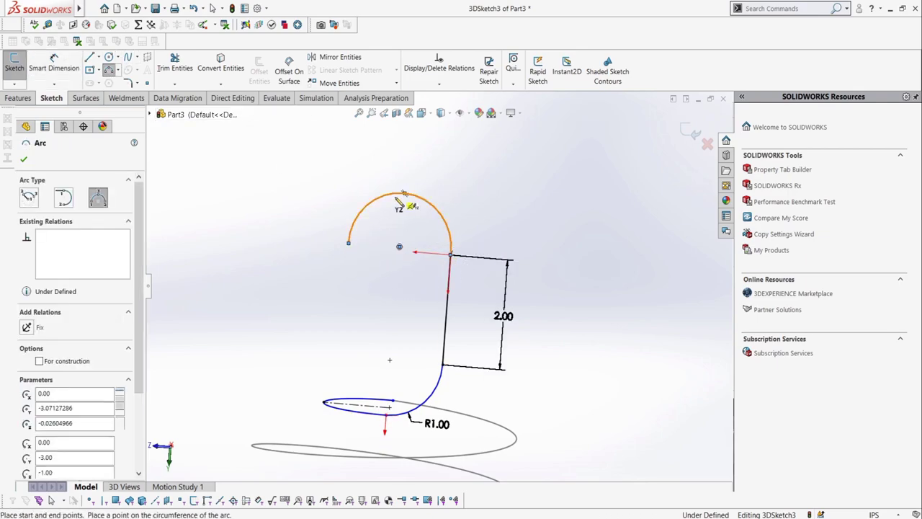
pyautogui.press('Escape')
pyautogui.click(348, 243)
pyautogui.keyDown('ctrl'); pyautogui.click(400, 247); pyautogui.keyUp('ctrl')
pyautogui.keyDown('ctrl'); pyautogui.click(450, 255); pyautogui.keyUp('ctrl')
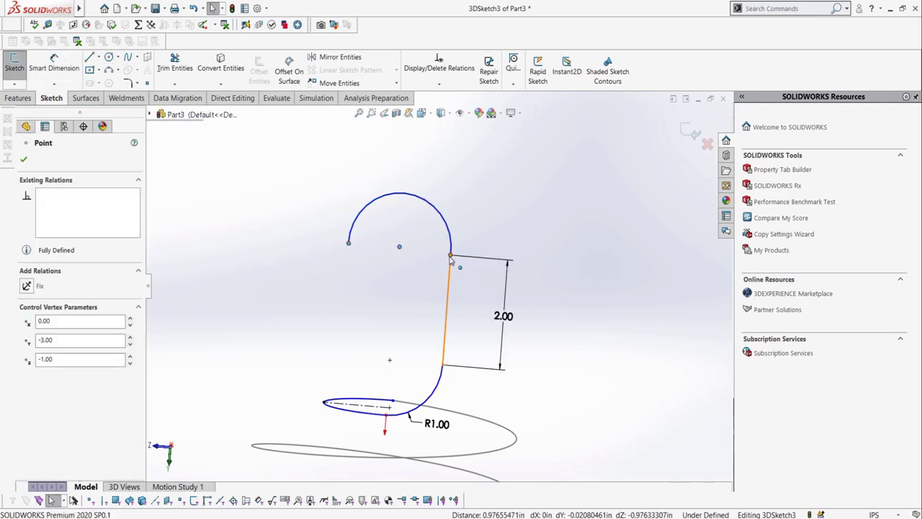
pyautogui.click(64, 377)
pyautogui.click(47, 378)
# Set the hook arc's radius to 1.00 in and exit the 3D sketch
pyautogui.click(54, 65)
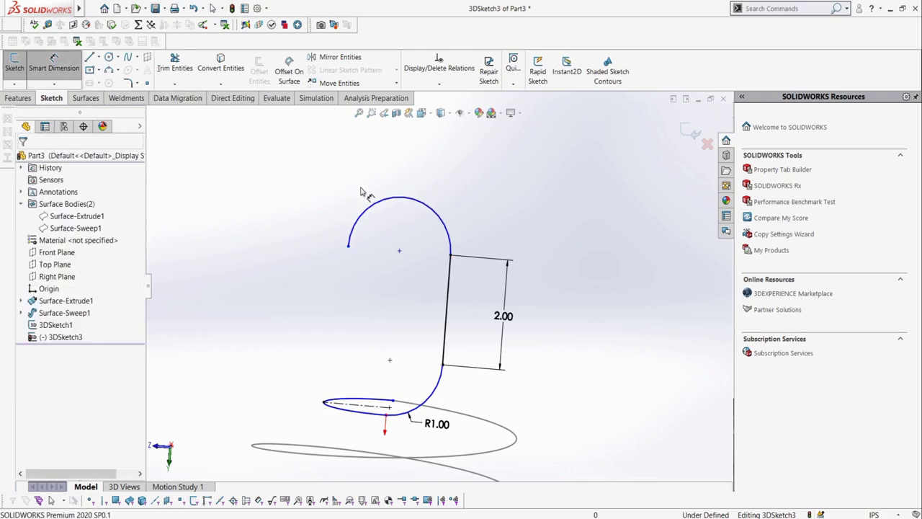
pyautogui.click(373, 205)
pyautogui.click(380, 252)
pyautogui.write('1')
pyautogui.press('Return')
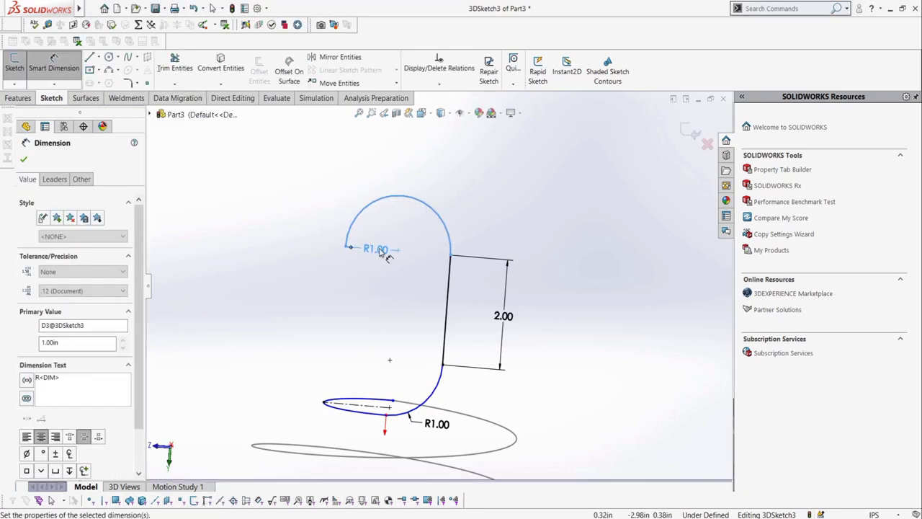
pyautogui.click(271, 209)
pyautogui.scroll(4, 279, 208)
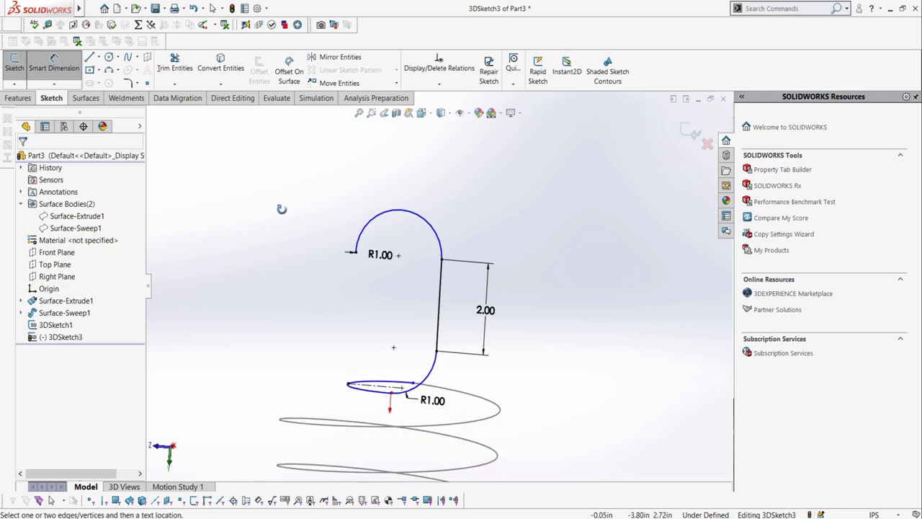
pyautogui.moveTo(281, 209); pyautogui.dragTo(248, 256, button='middle')
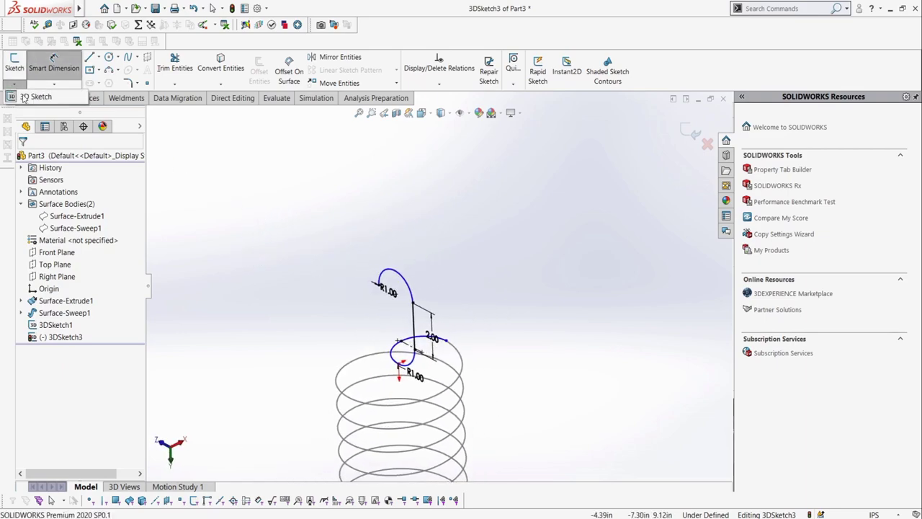
pyautogui.click(14, 63)
pyautogui.moveTo(321, 263); pyautogui.dragTo(360, 292, button='middle')
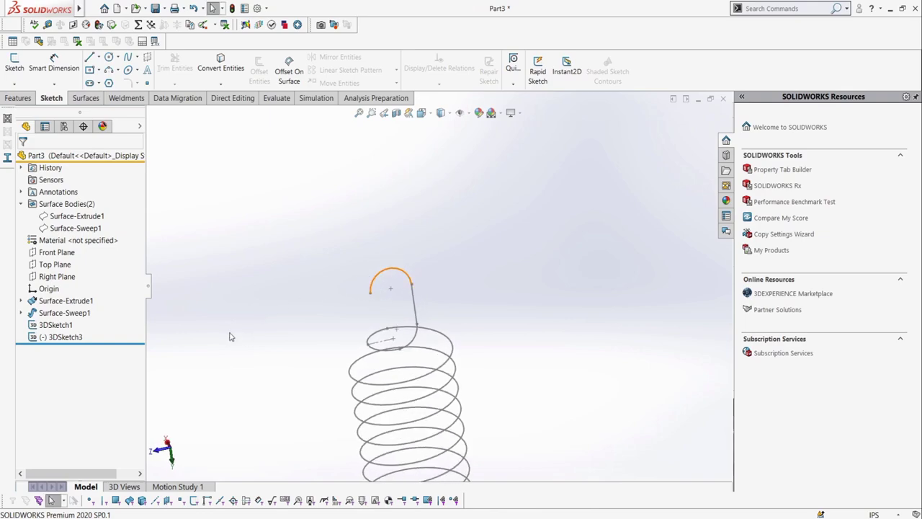
# Start a Swept Boss/Base and use SelectionManager to group the coil curve and the whole hook sketch as its path
pyautogui.click(18, 98)
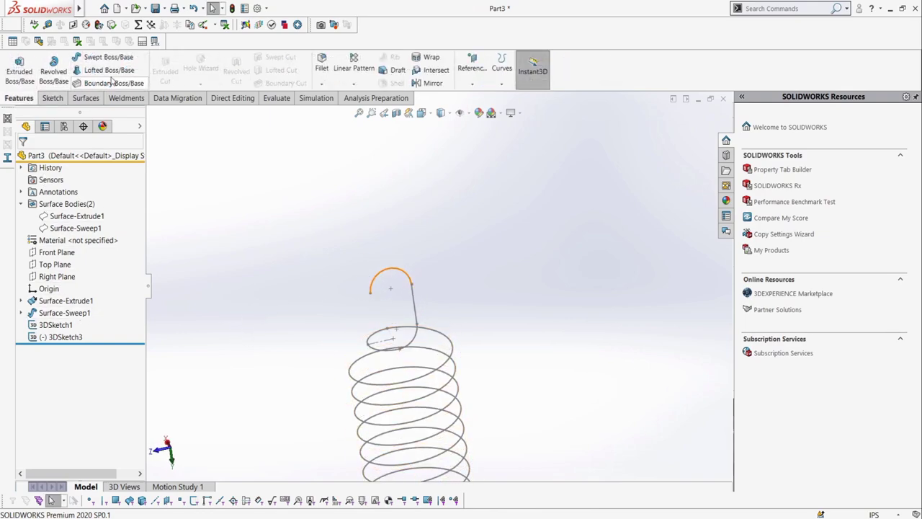
pyautogui.click(116, 61)
pyautogui.rightClick(105, 242)
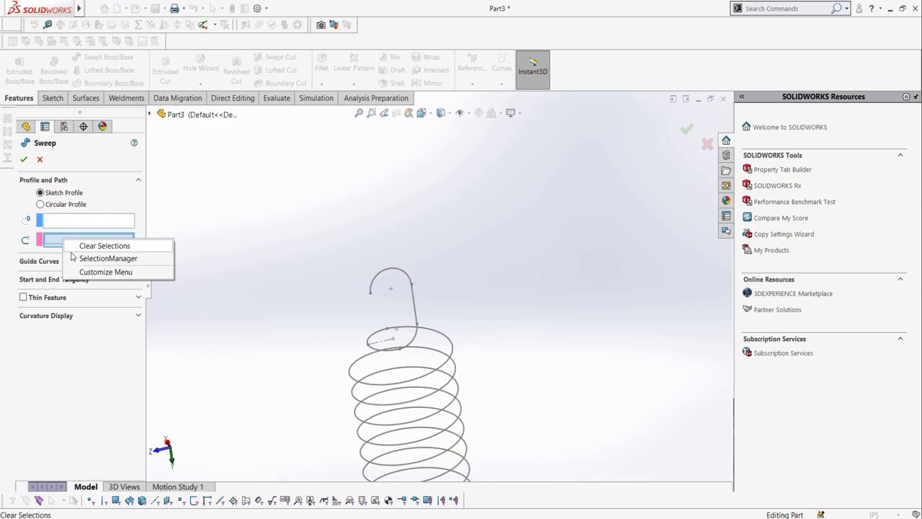
pyautogui.click(149, 261)
pyautogui.click(480, 126)
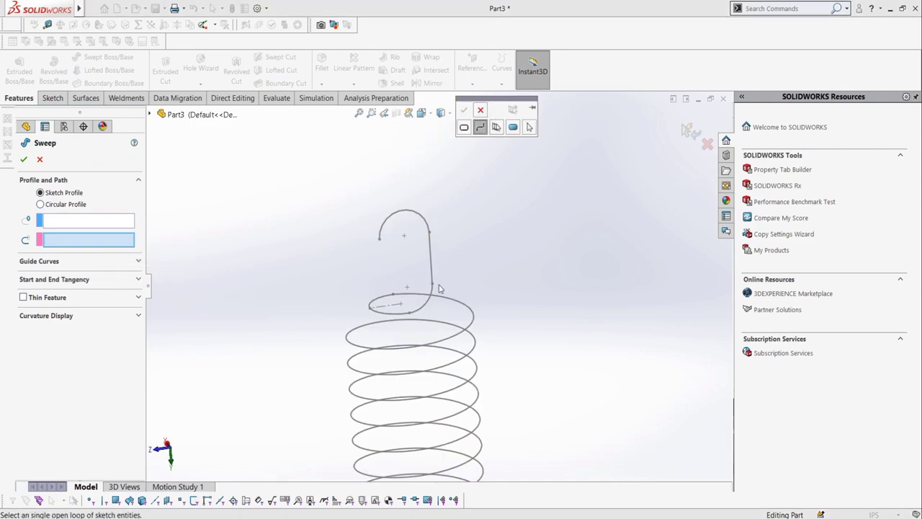
pyautogui.click(454, 338)
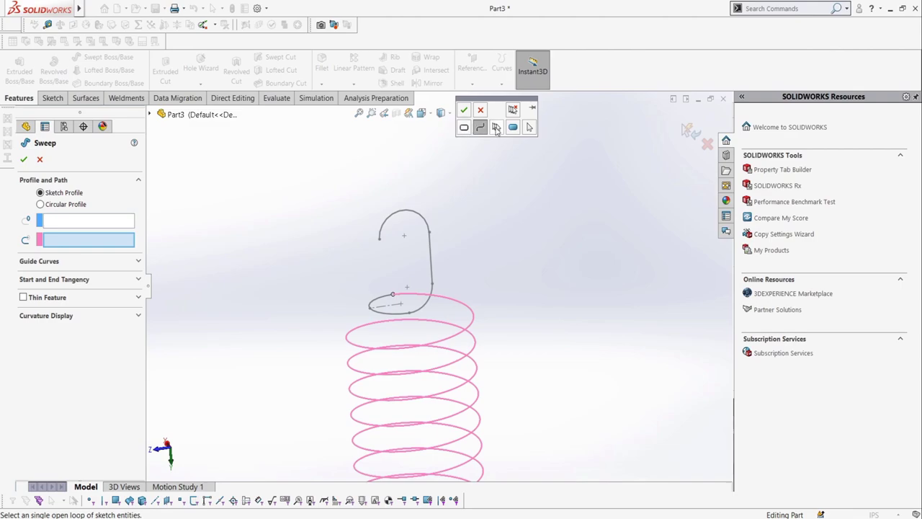
pyautogui.click(496, 127)
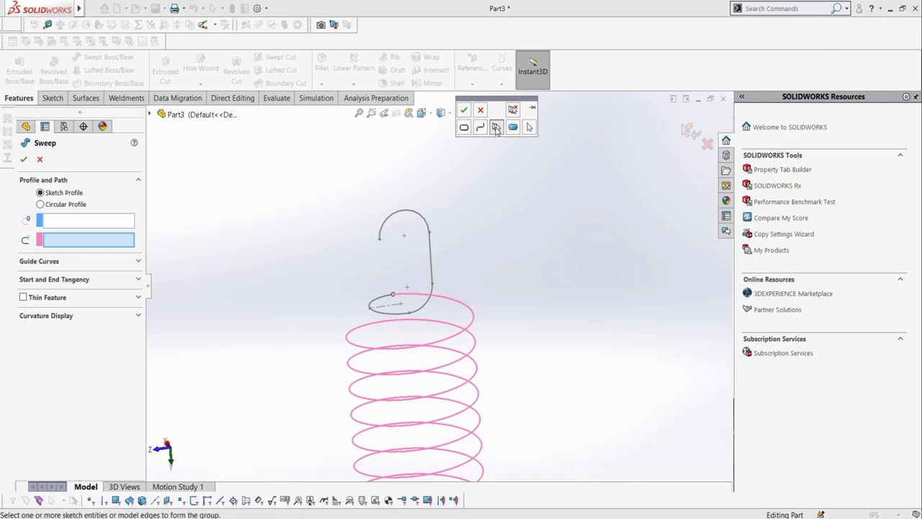
pyautogui.click(387, 299)
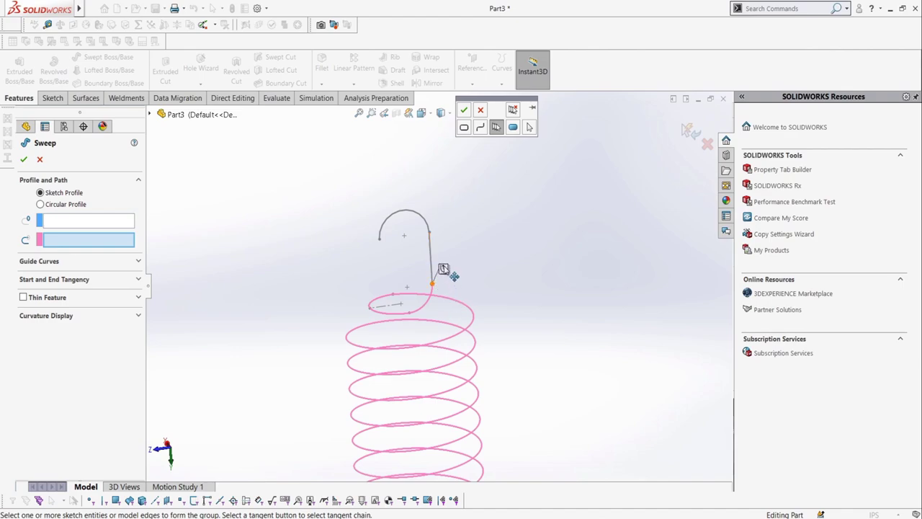
pyautogui.click(422, 216)
pyautogui.click(464, 109)
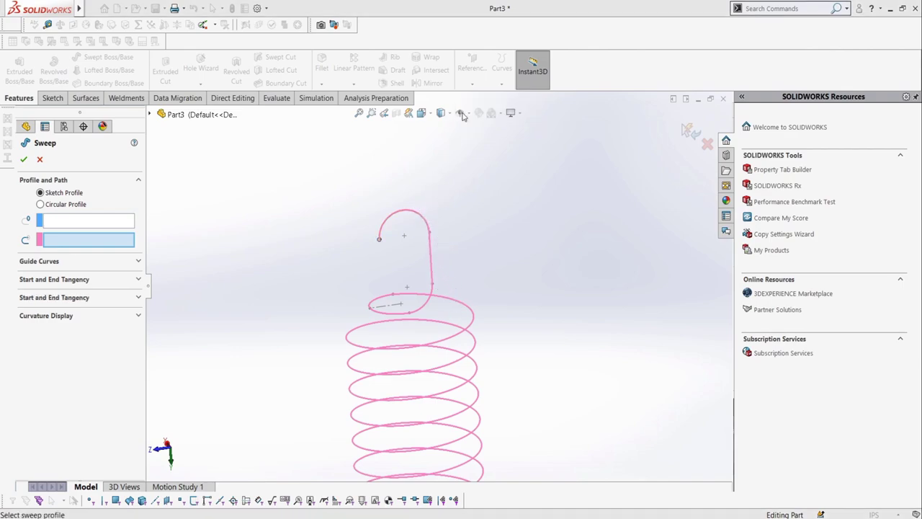
# Give the sweep a circular profile with a 0.30 in diameter and create the solid spring
pyautogui.moveTo(312, 279); pyautogui.dragTo(326, 294, button='middle')
pyautogui.click(106, 223)
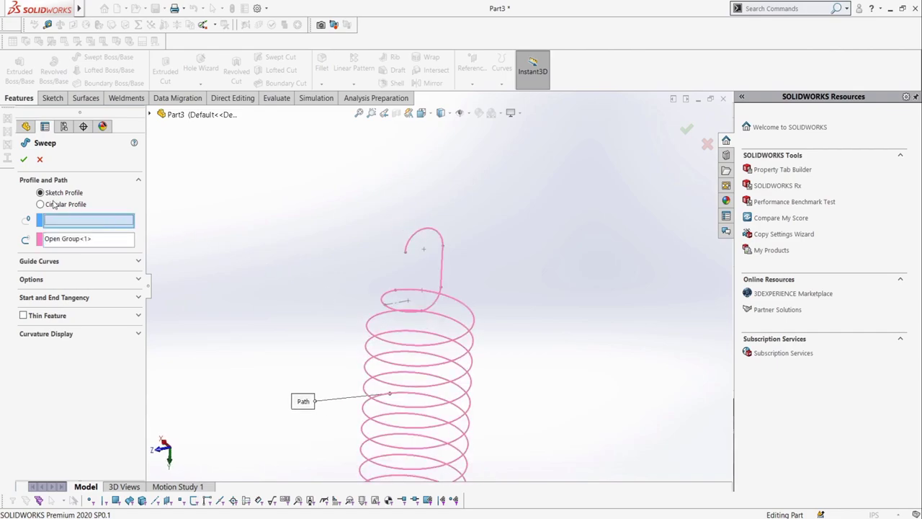
pyautogui.click(41, 205)
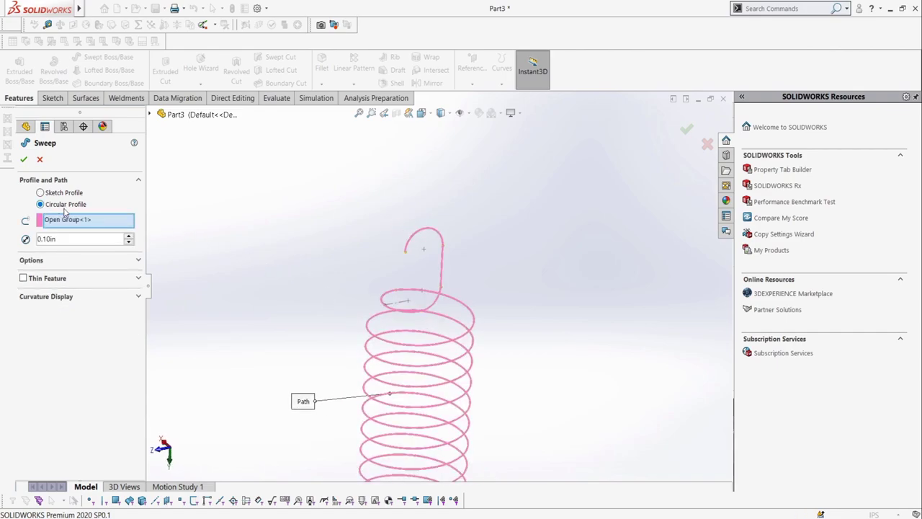
pyautogui.scroll(-5, 428, 235)
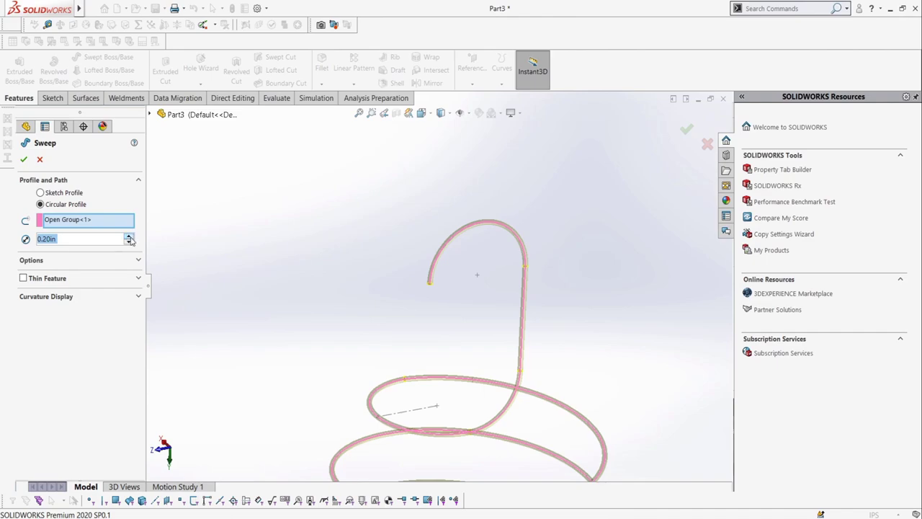
pyautogui.click(129, 237)
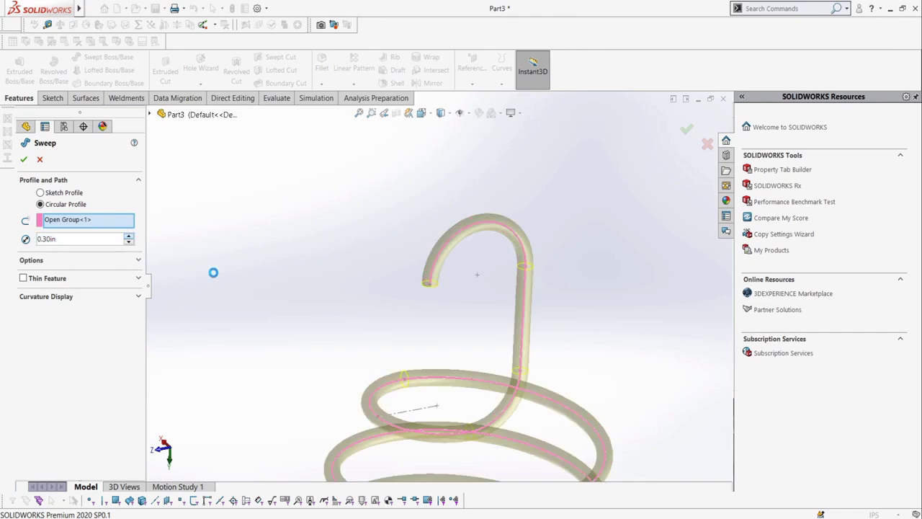
pyautogui.scroll(8, 400, 331)
pyautogui.moveTo(409, 384); pyautogui.dragTo(387, 371, button='middle')
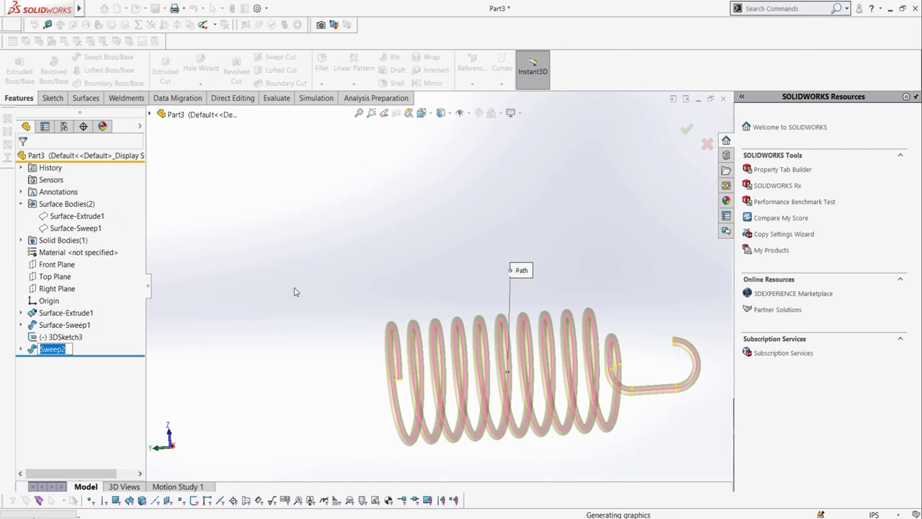
pyautogui.moveTo(346, 310); pyautogui.dragTo(552, 190, button='middle')
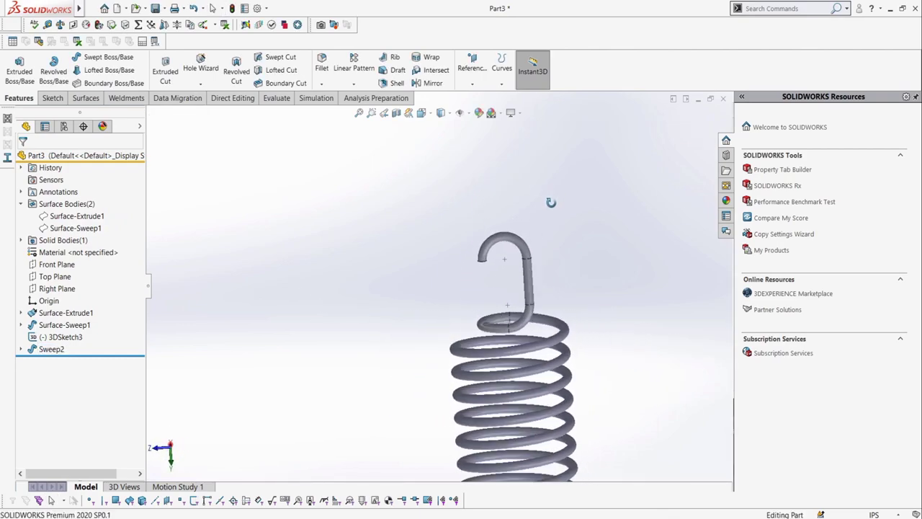
pyautogui.moveTo(551, 203); pyautogui.dragTo(591, 269, button='middle')
pyautogui.scroll(5, 590, 268)
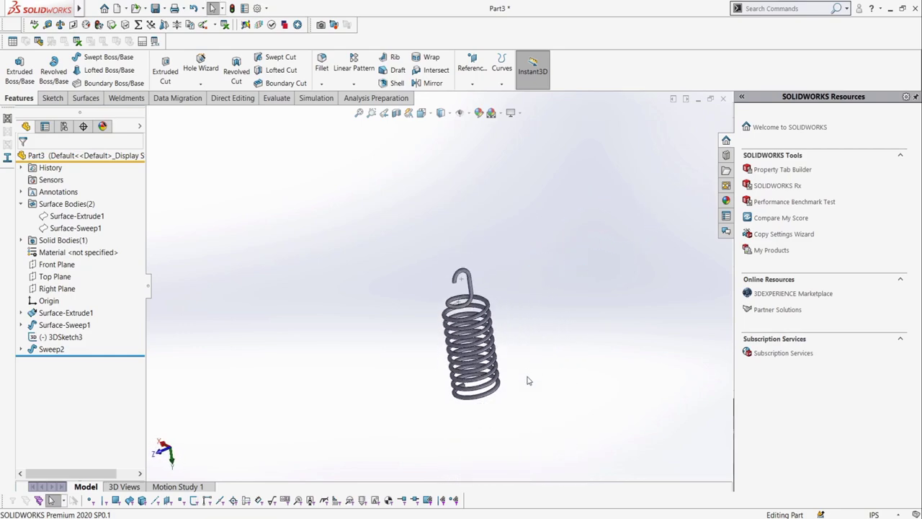